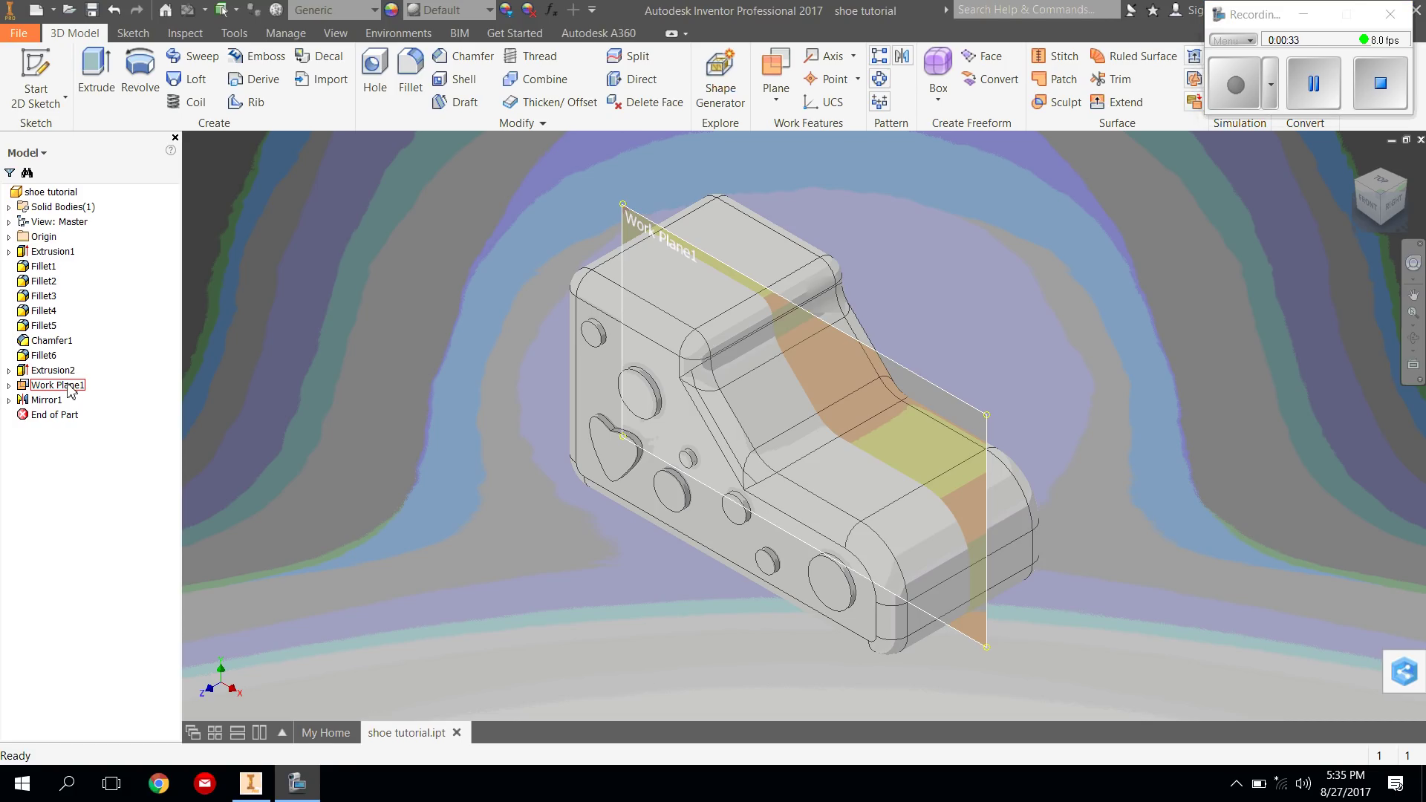
Hide Work Plane1 so the mirrored shoe body is displayed on its own
right_click(71, 387)
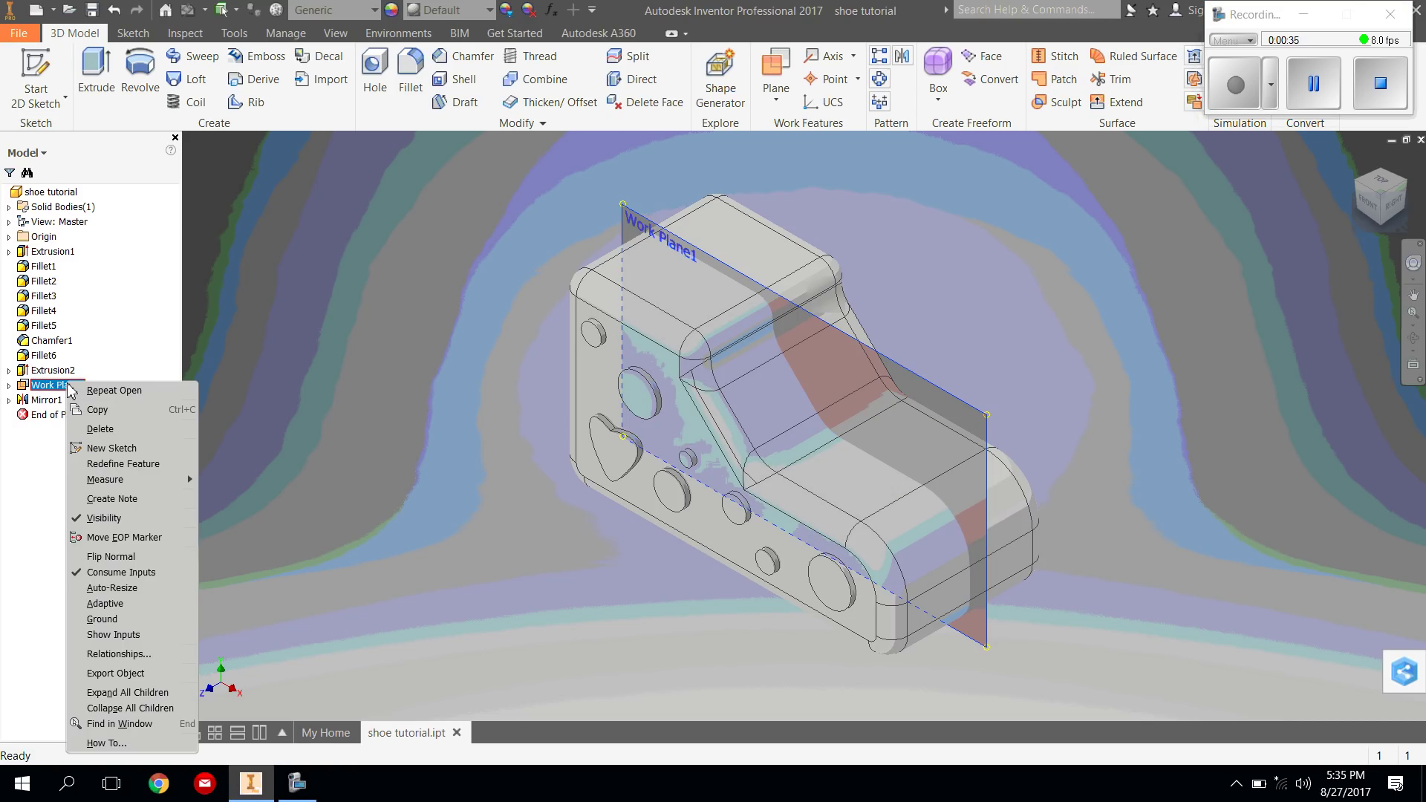
left_click(104, 519)
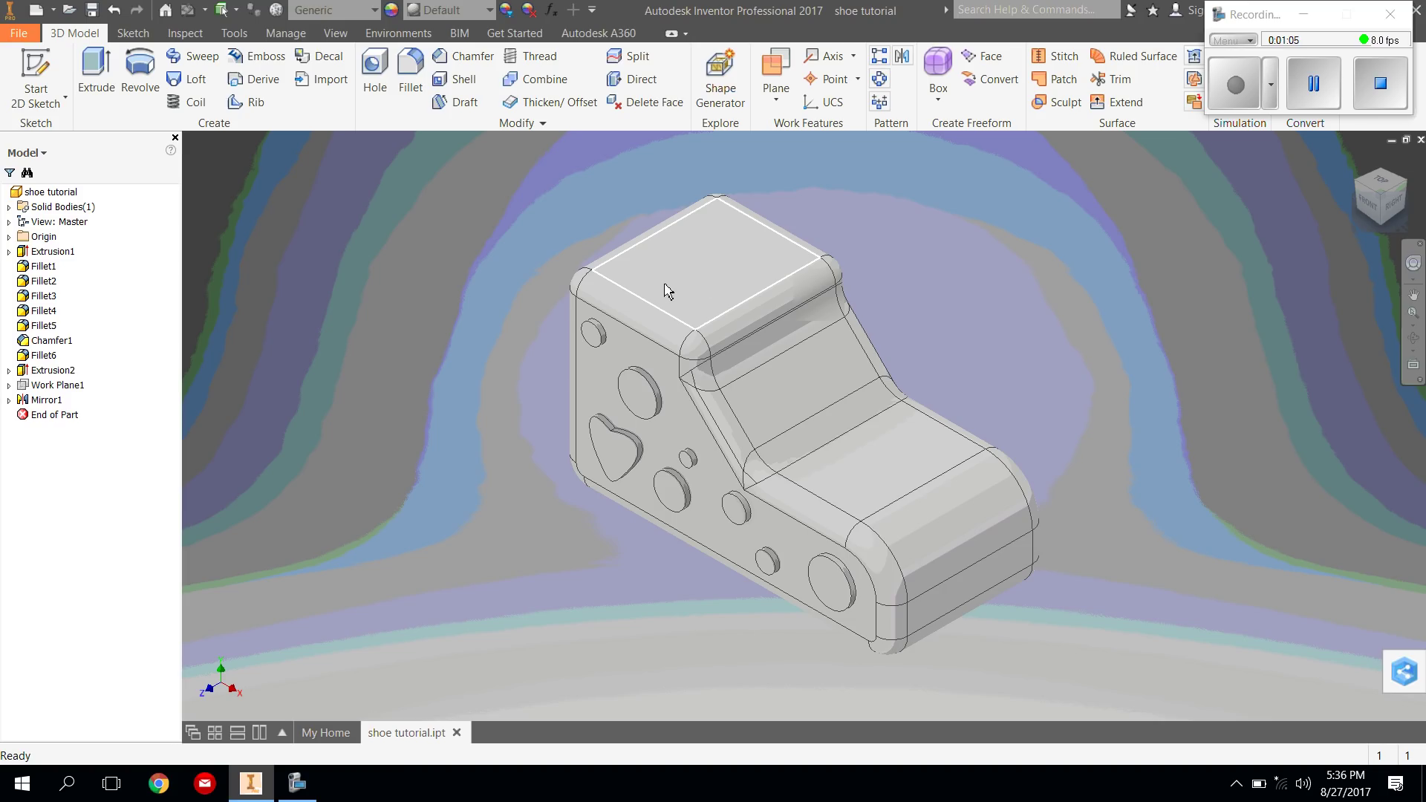
Start Sketch5 on the flat top face of the shoe's heel block
mouse_move(690, 314)
left_click(23, 68)
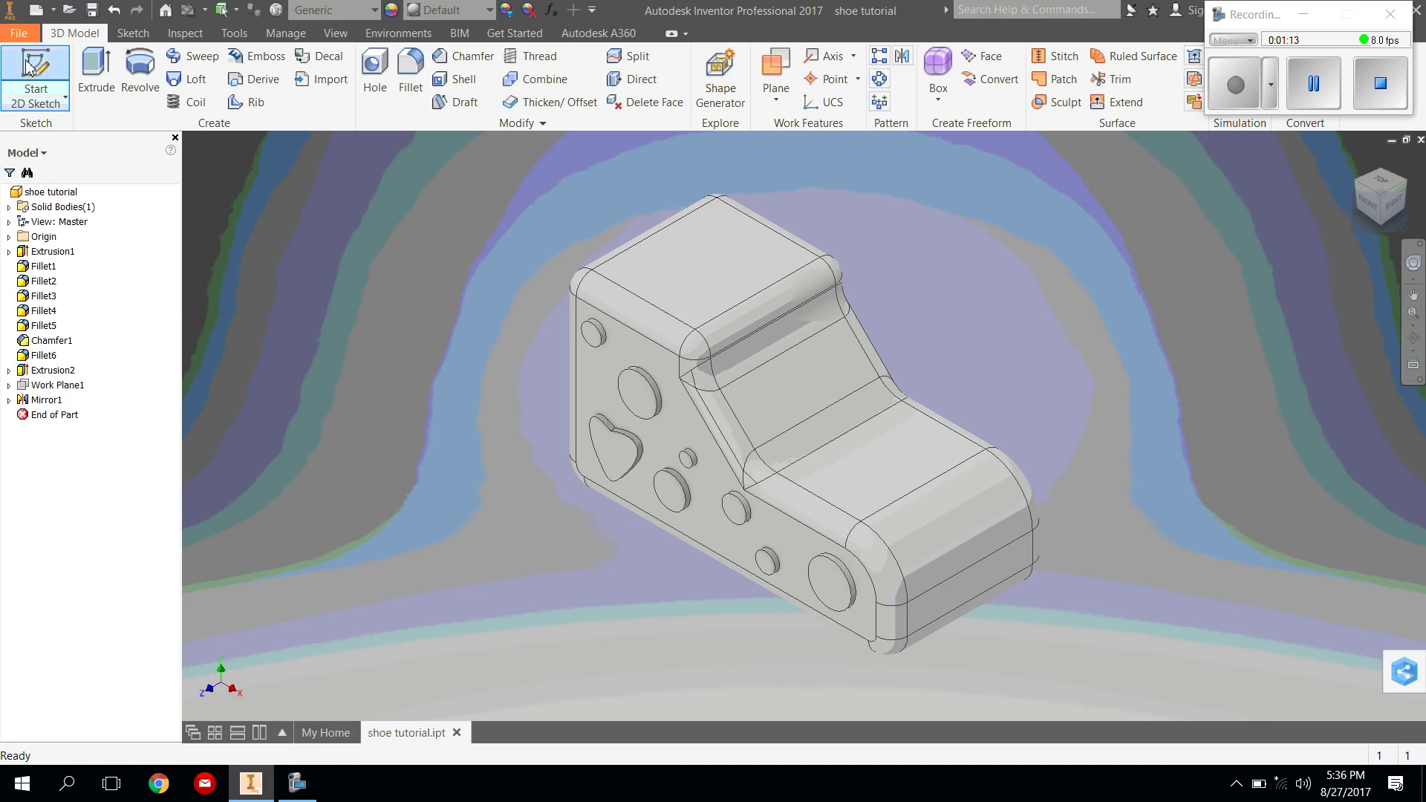
left_click(22, 68)
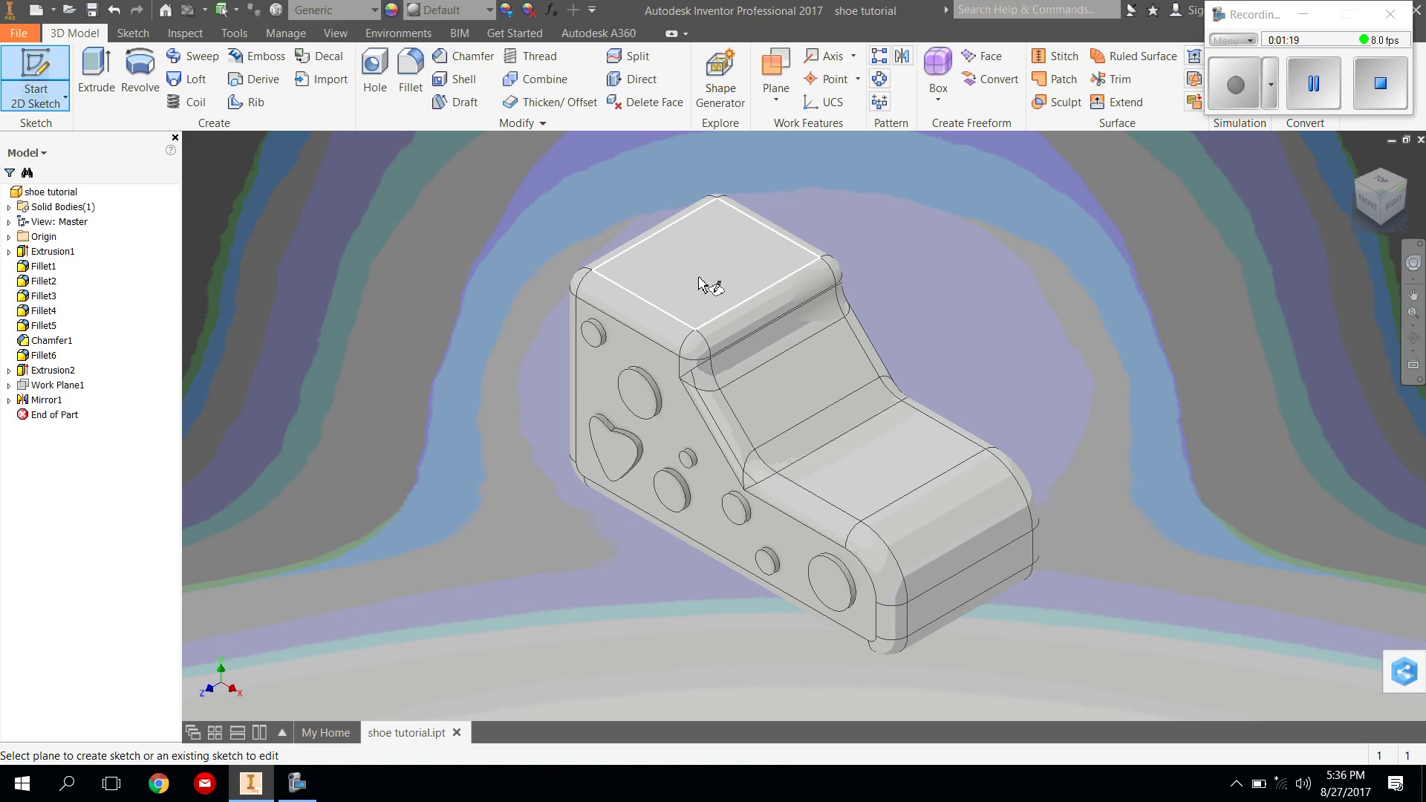
left_click(724, 306)
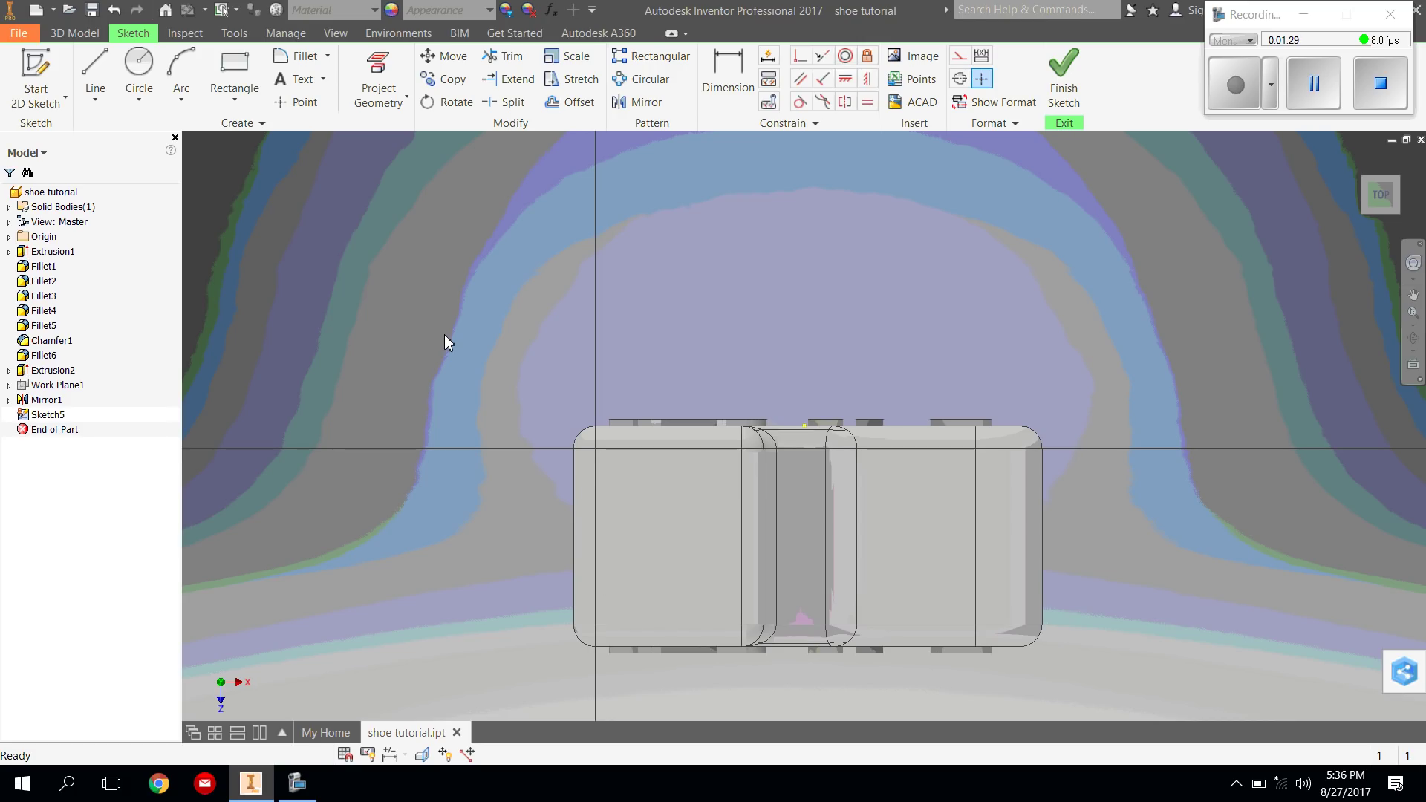
Draw a two-point rectangle from the sketch origin to near the heel block's lower edge
left_click(228, 63)
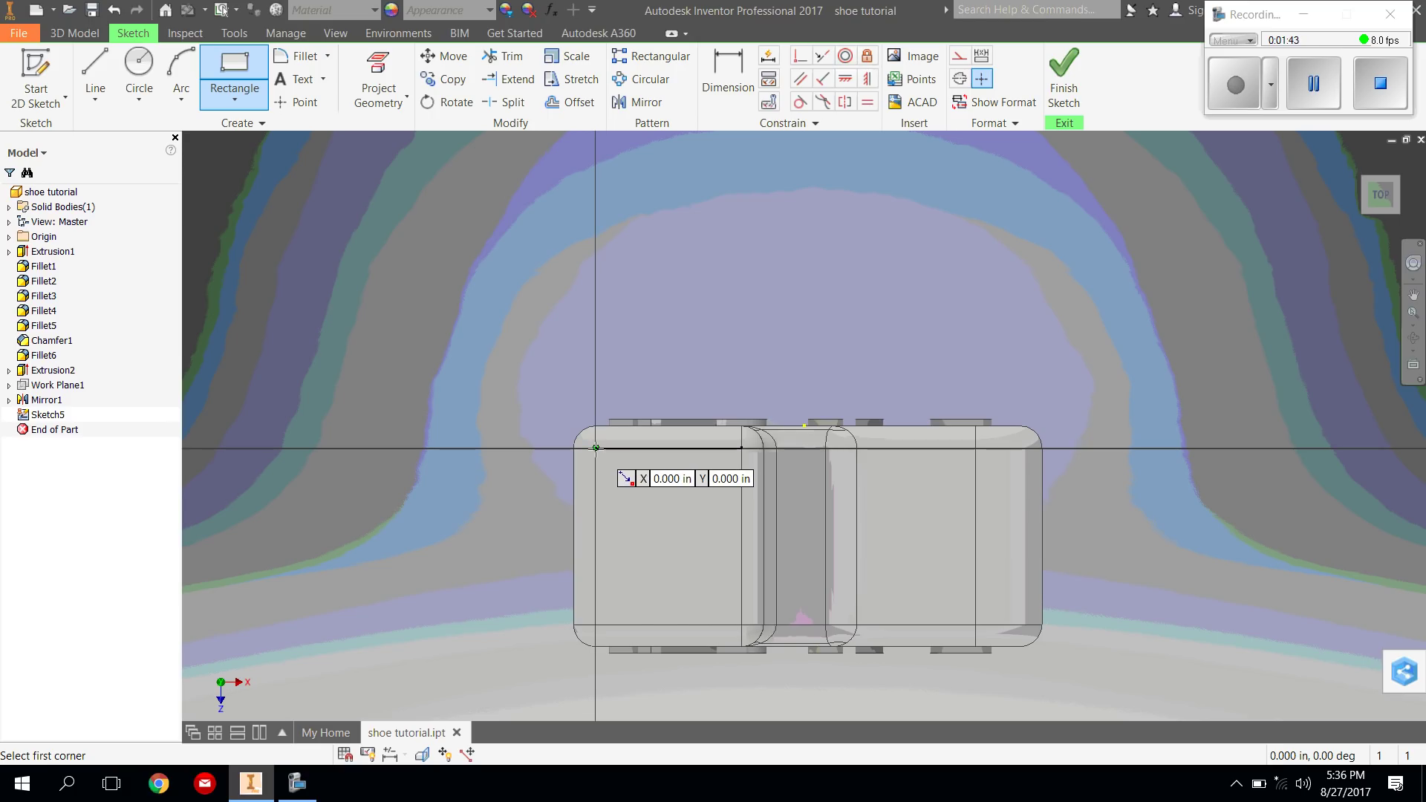
left_click(594, 447)
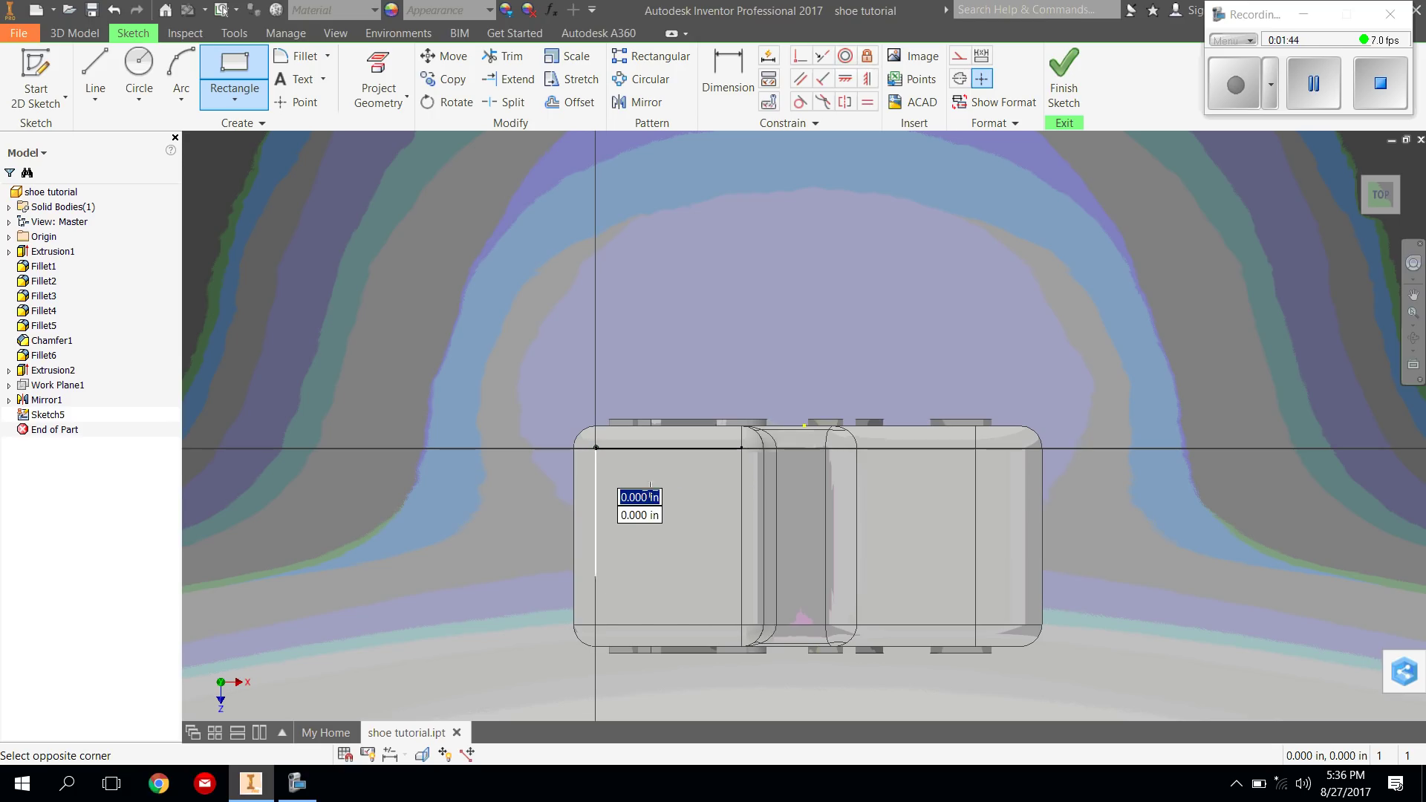
left_click(741, 625)
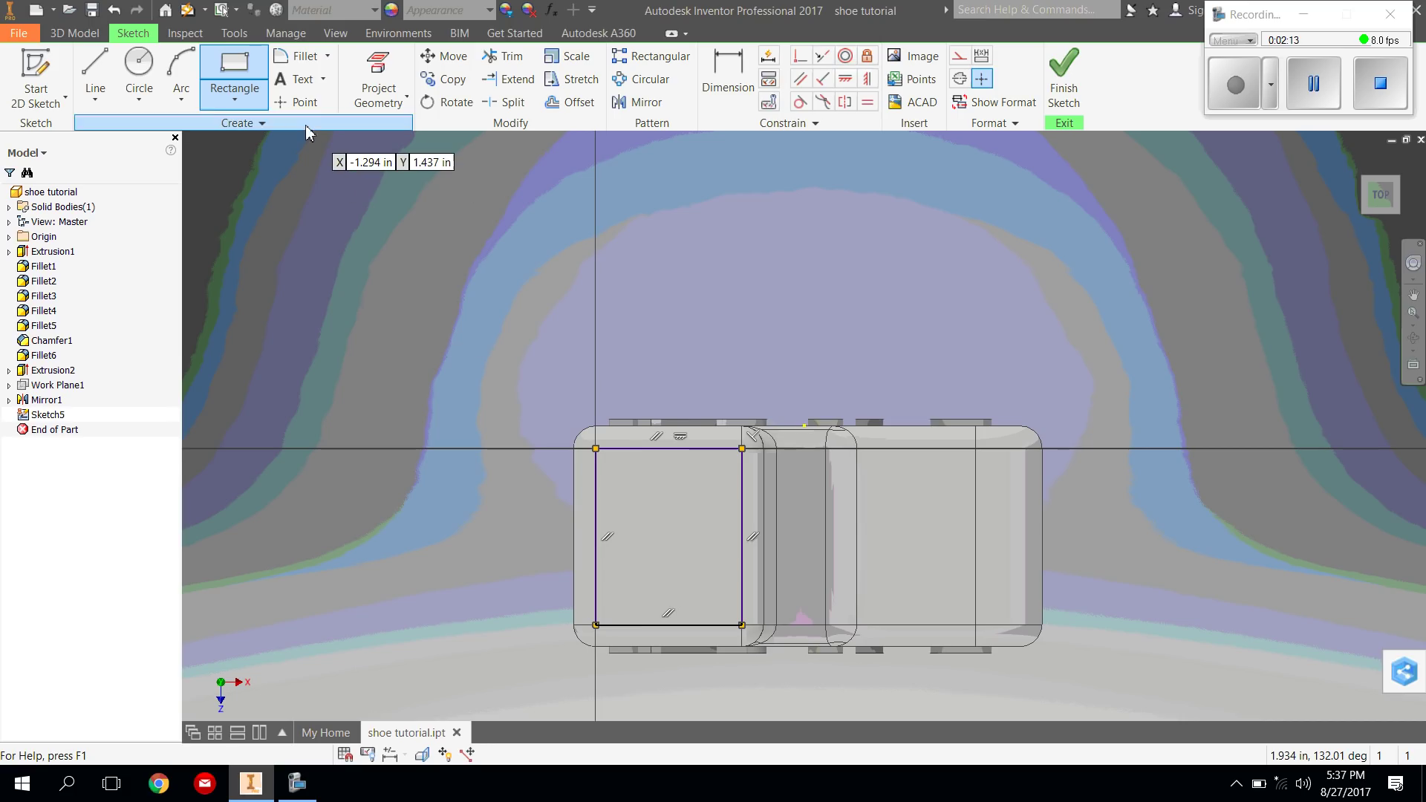
Fillet all four corners of the rectangle with equal 0.125 in sketch arcs
left_click(299, 58)
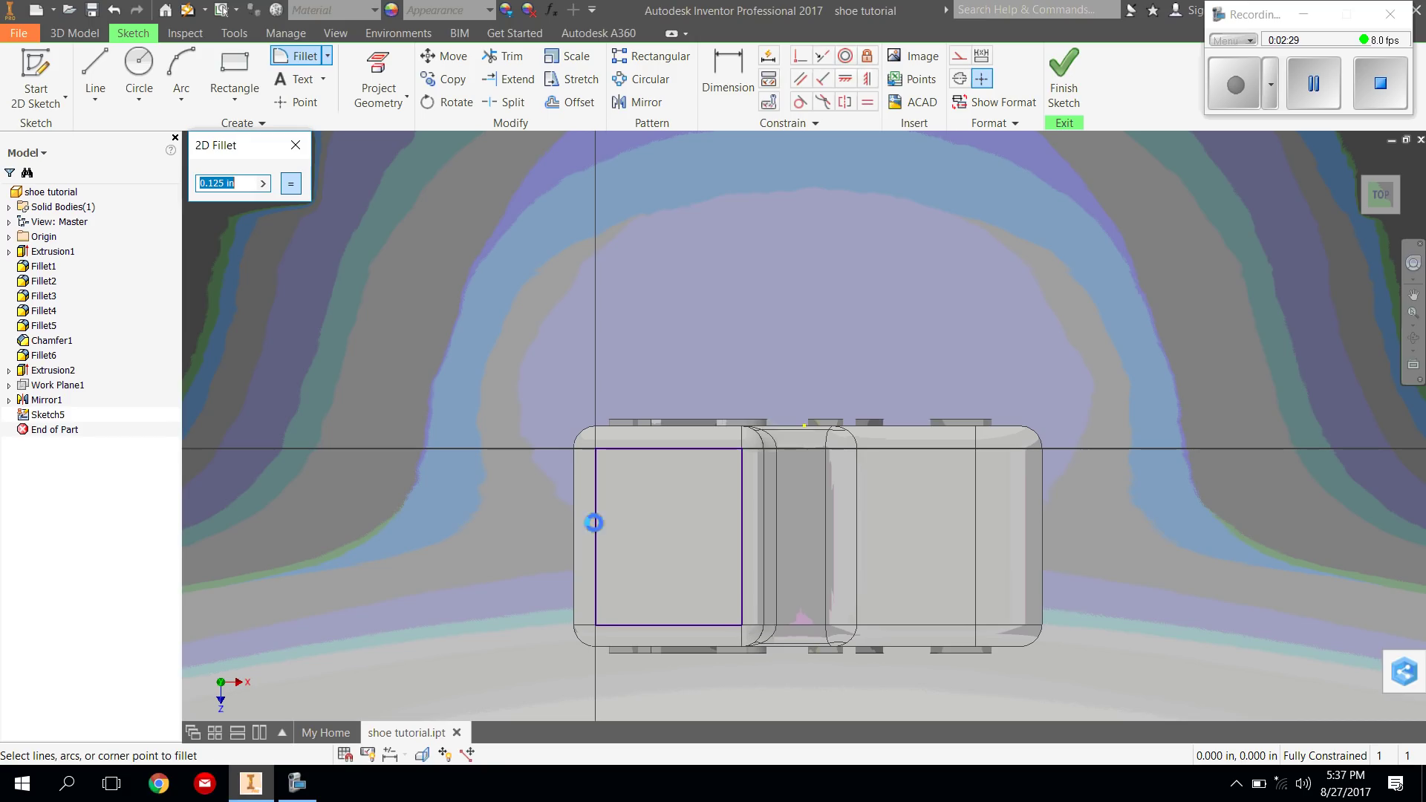
left_click(597, 463)
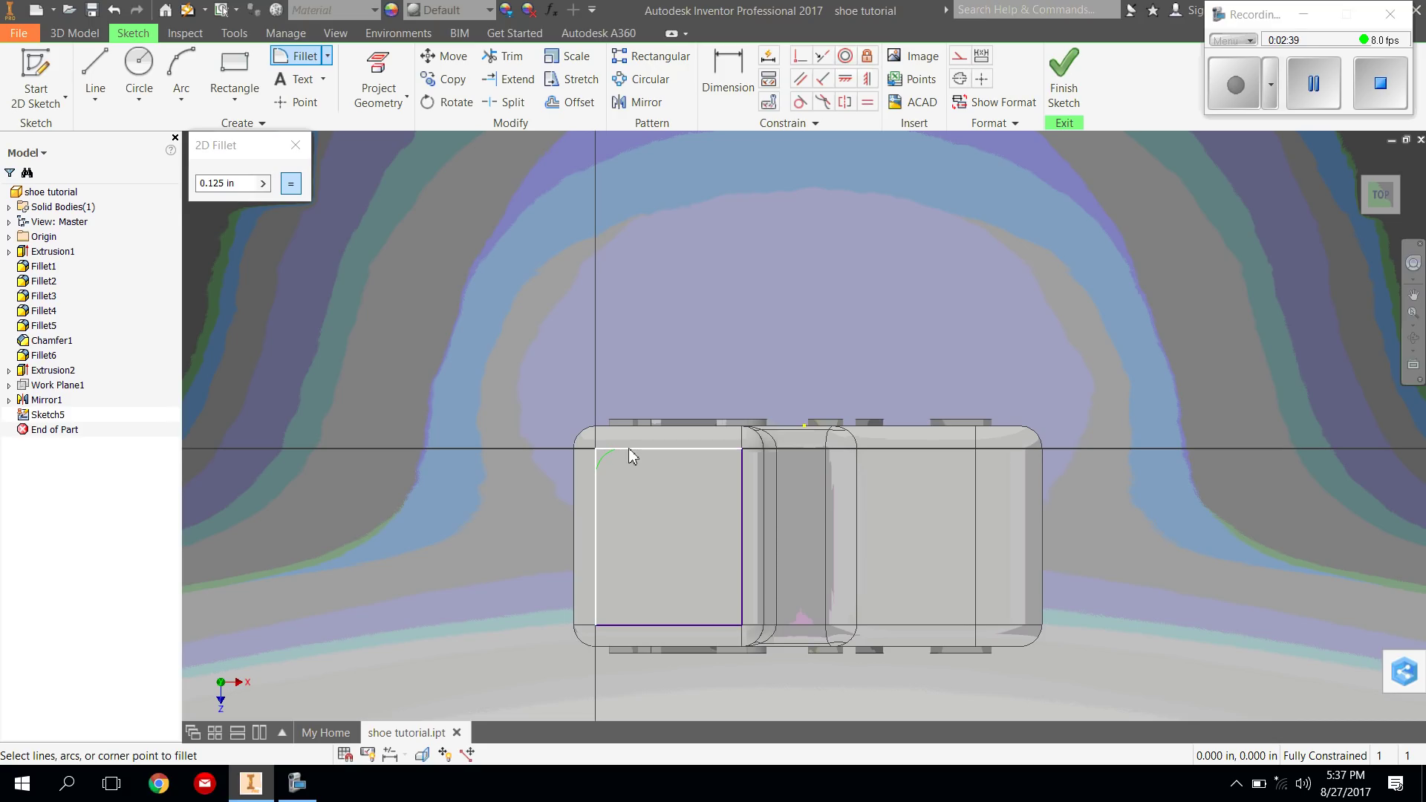
left_click(629, 450)
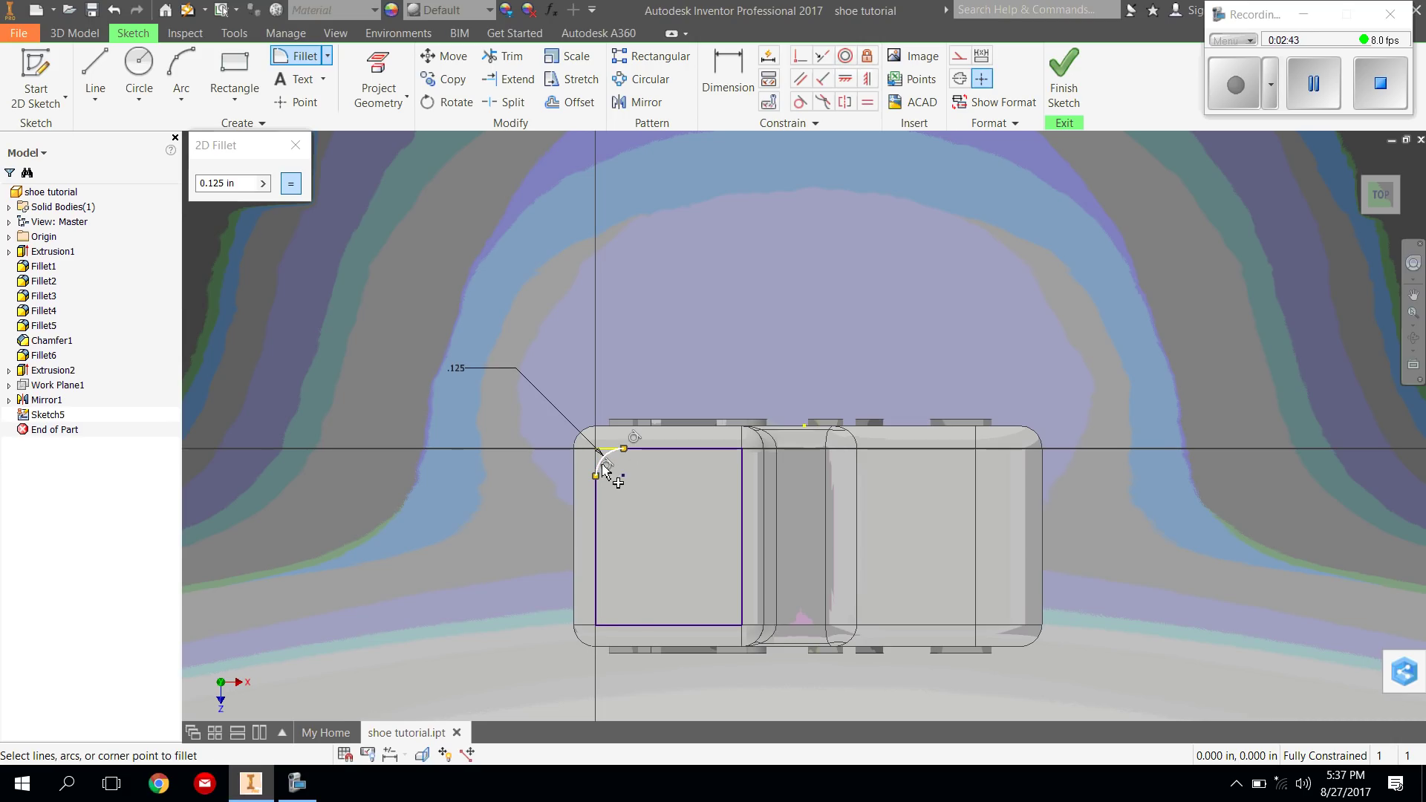
left_click(724, 451)
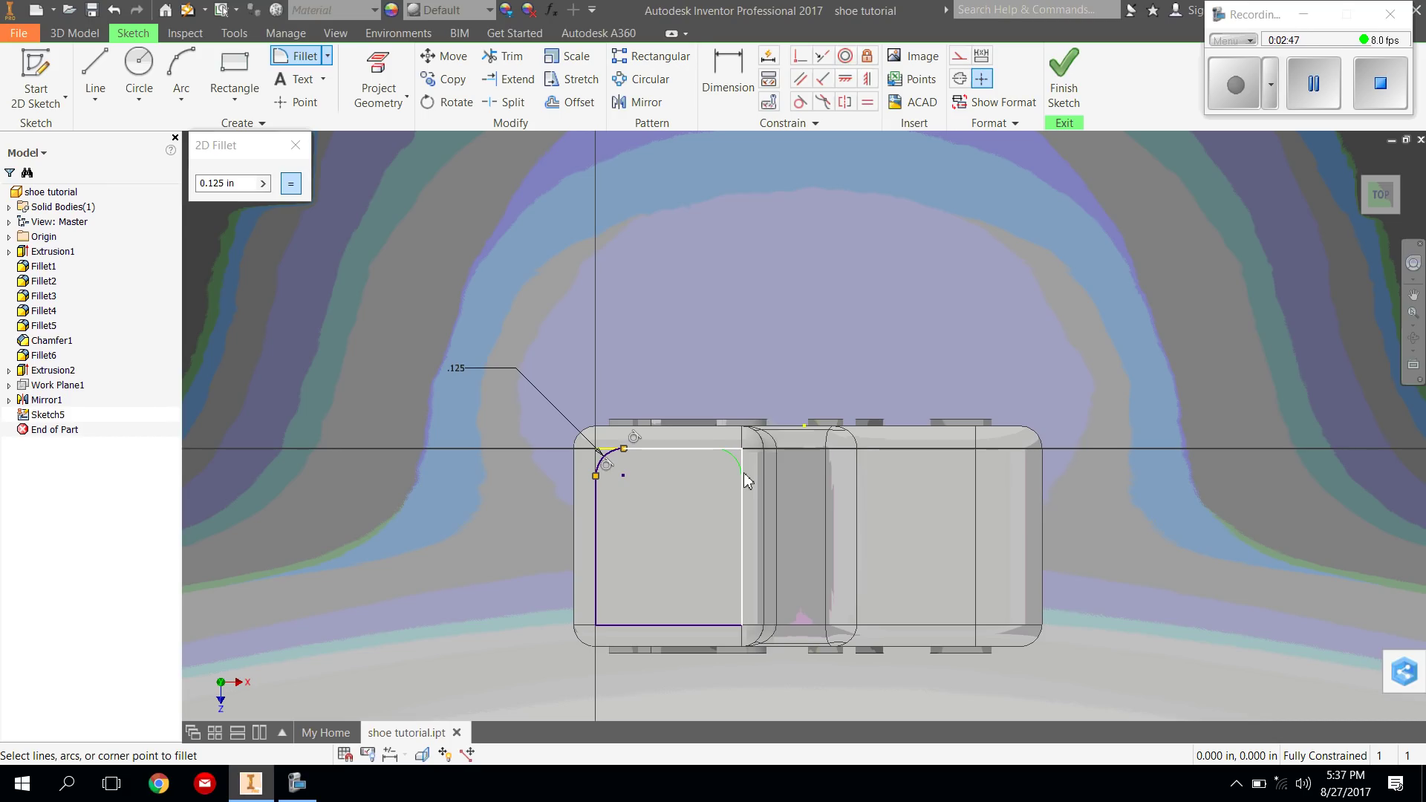
left_click(744, 474)
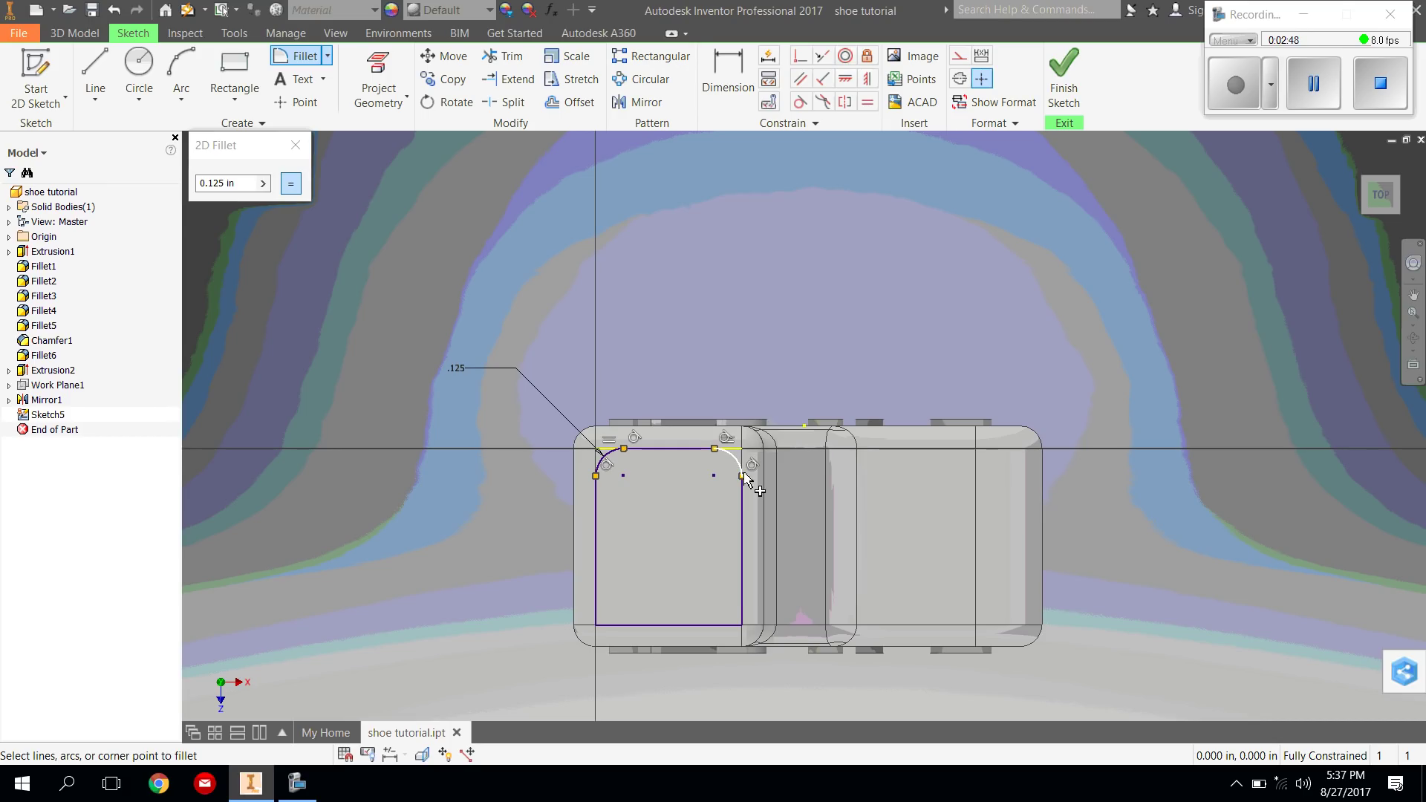
left_click(743, 612)
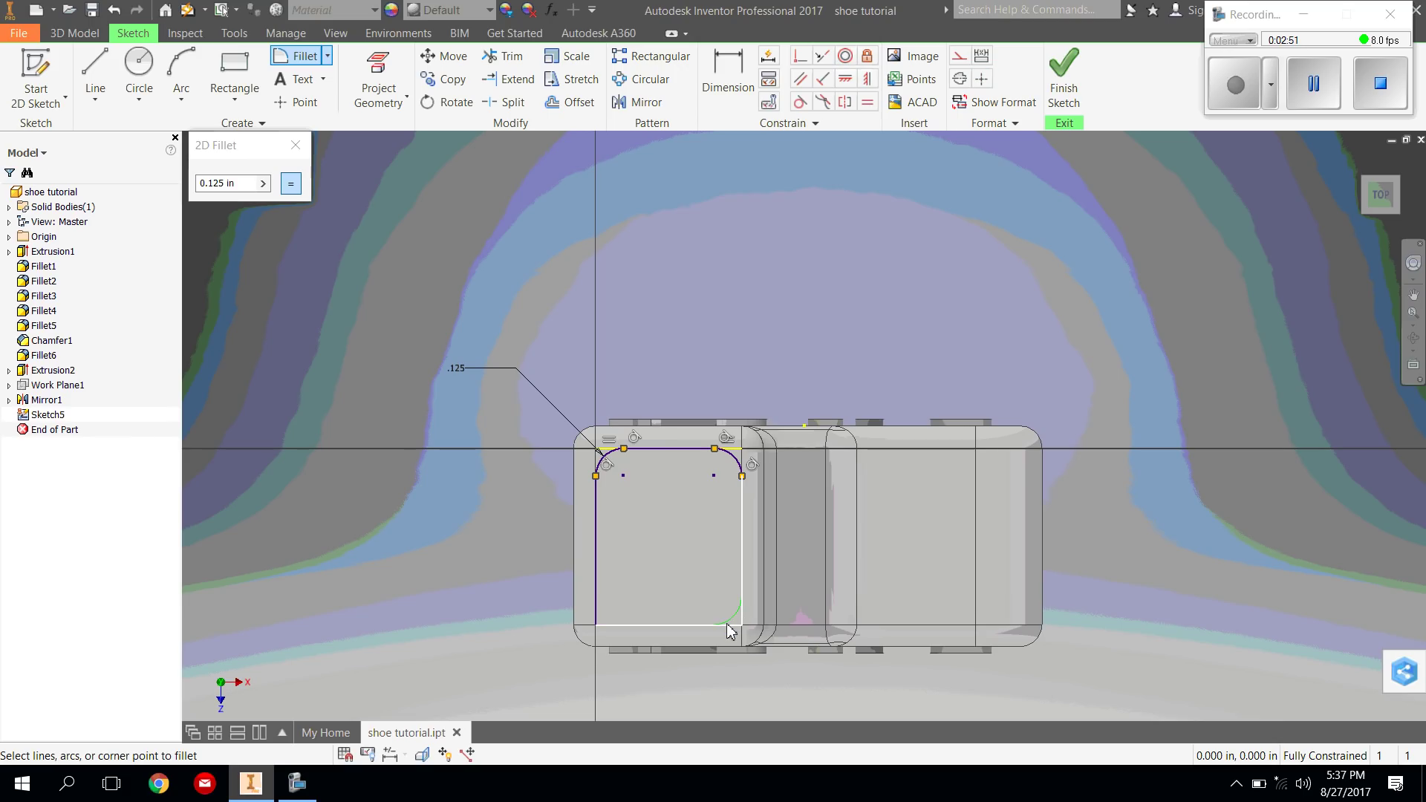
left_click(727, 626)
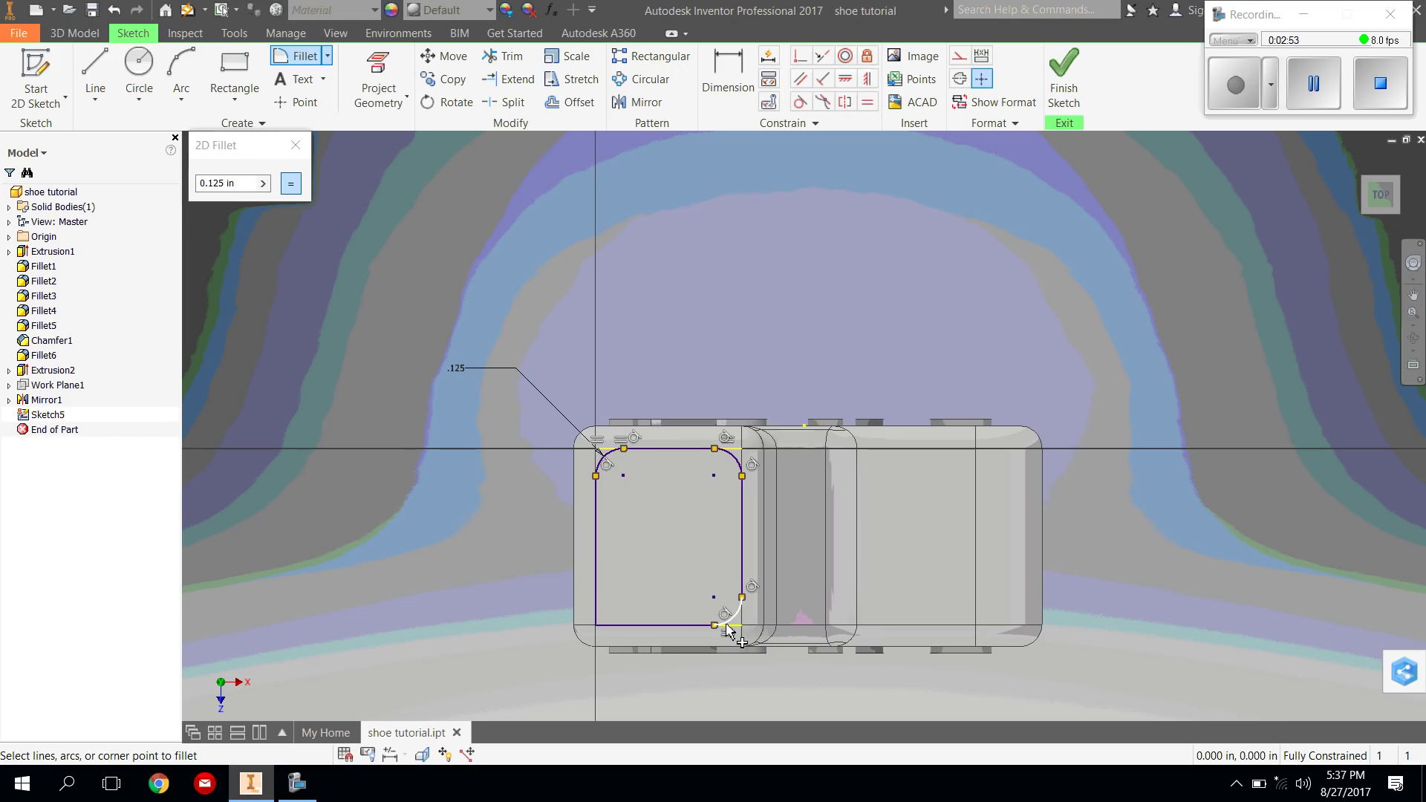
left_click(607, 625)
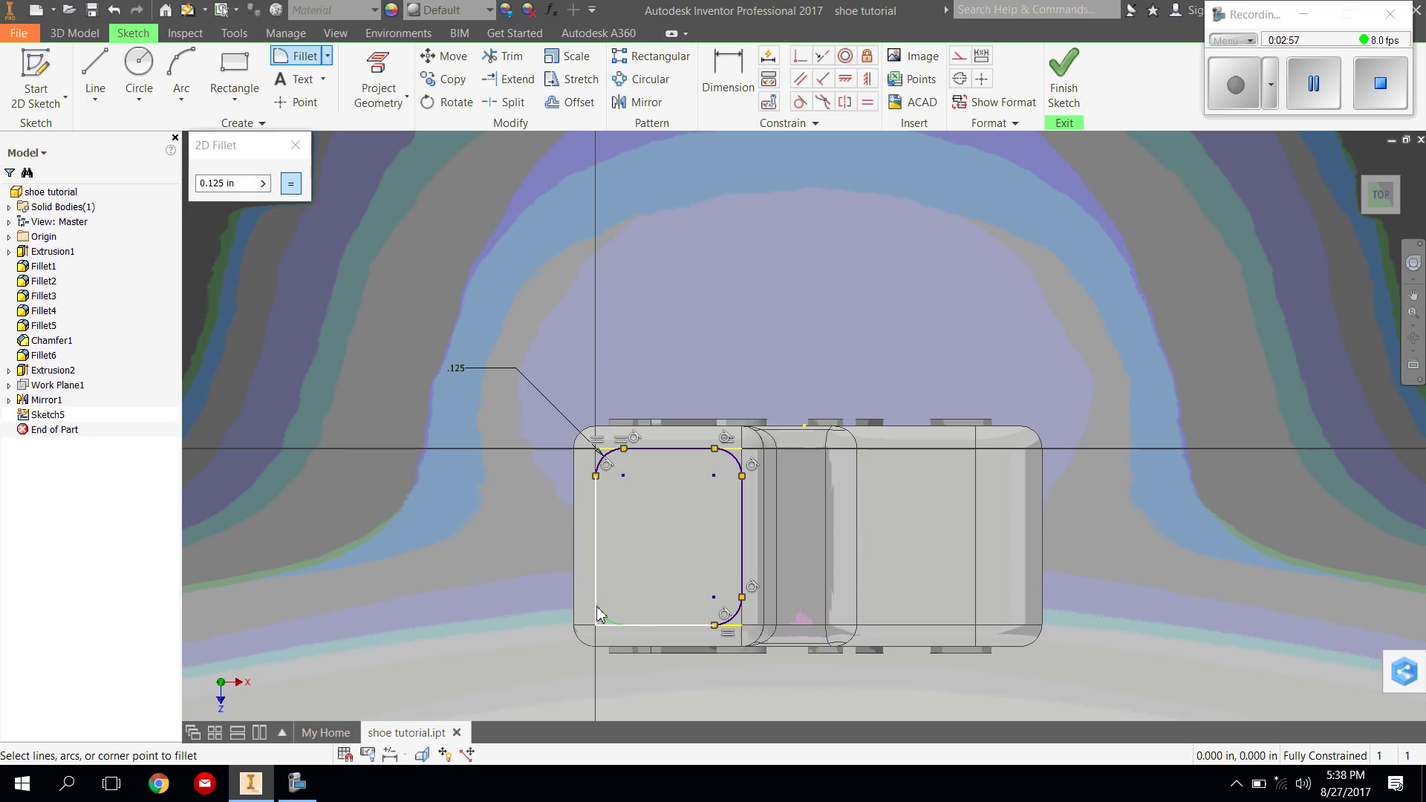
left_click(597, 607)
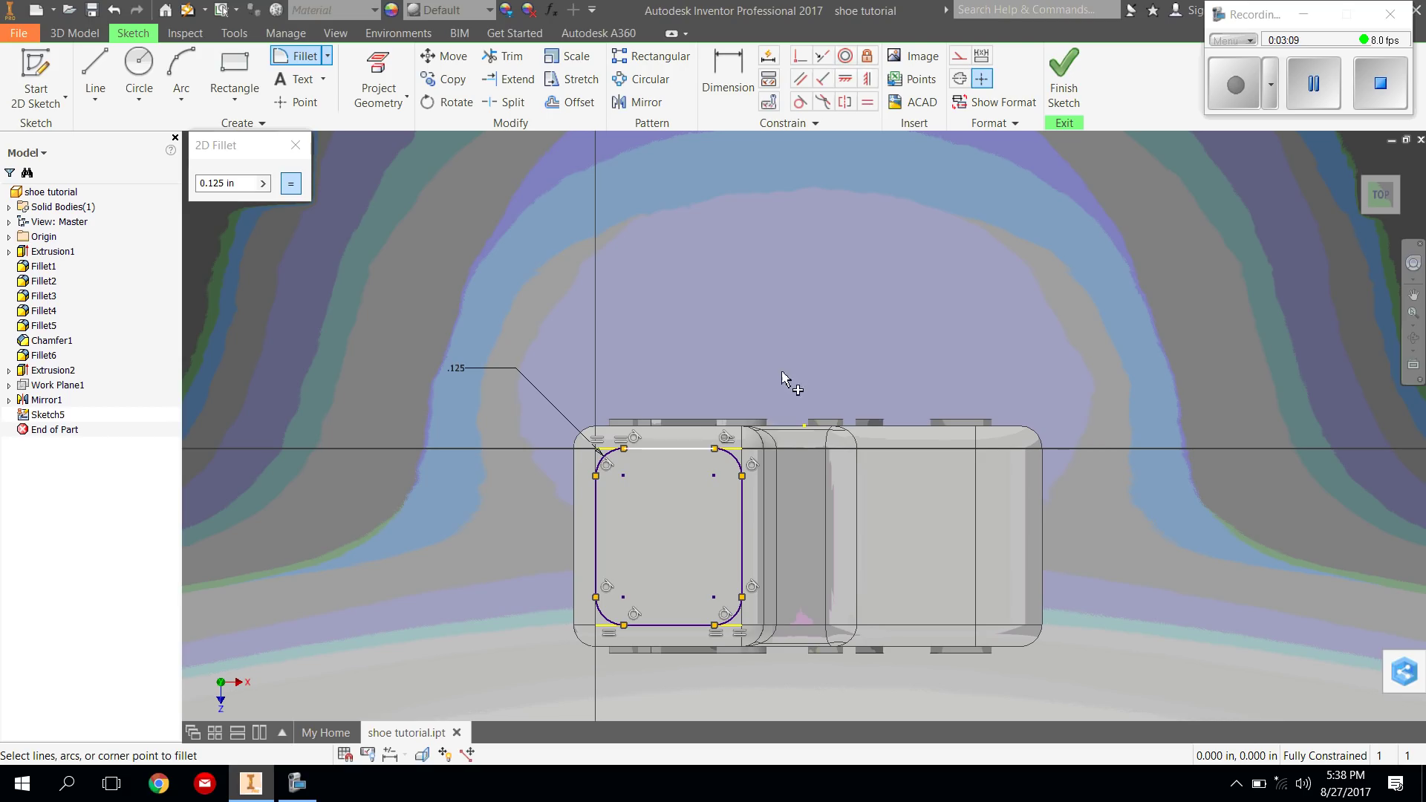
Finish the sketch and extrude the rounded rectangle 1 in down into the heel as a cut
left_click(1067, 86)
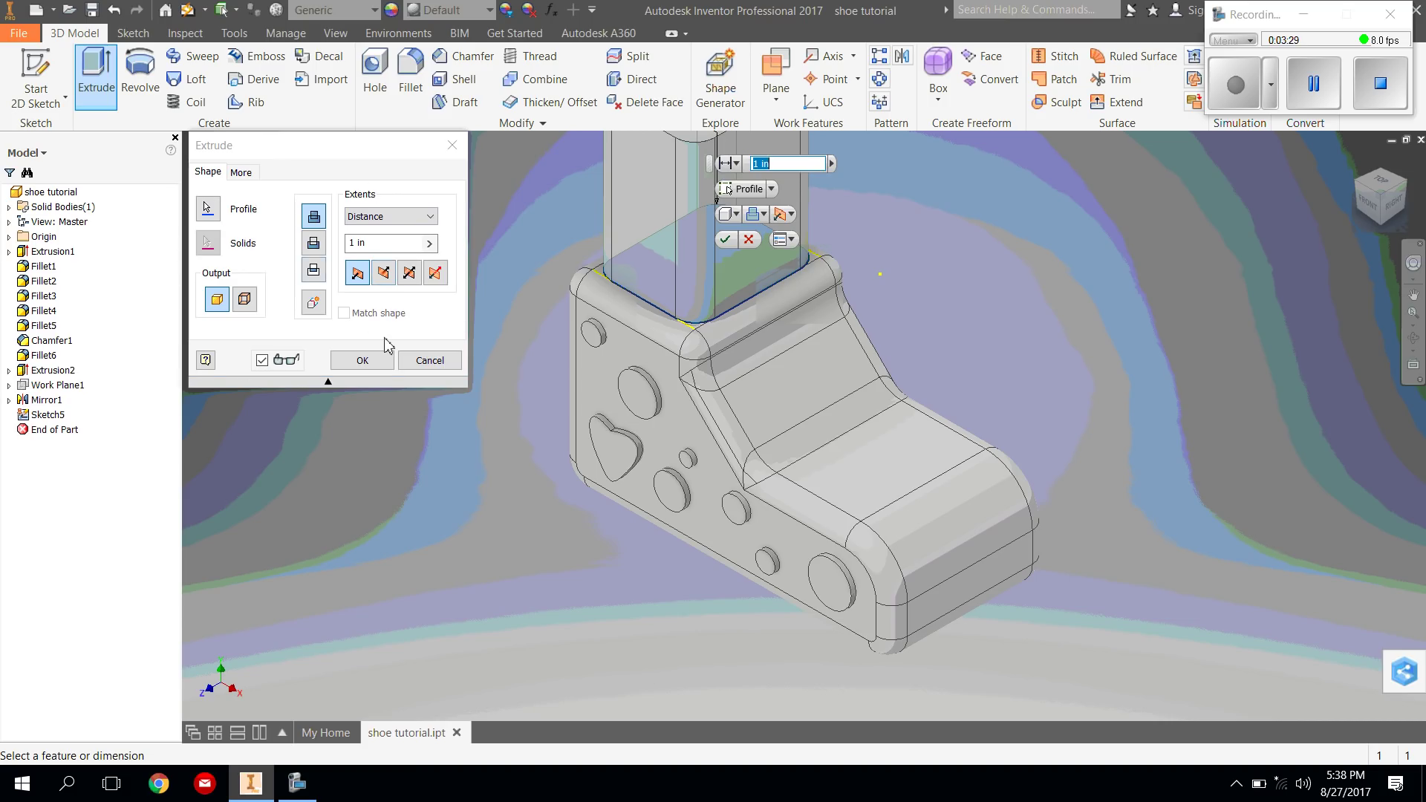
left_click(383, 275)
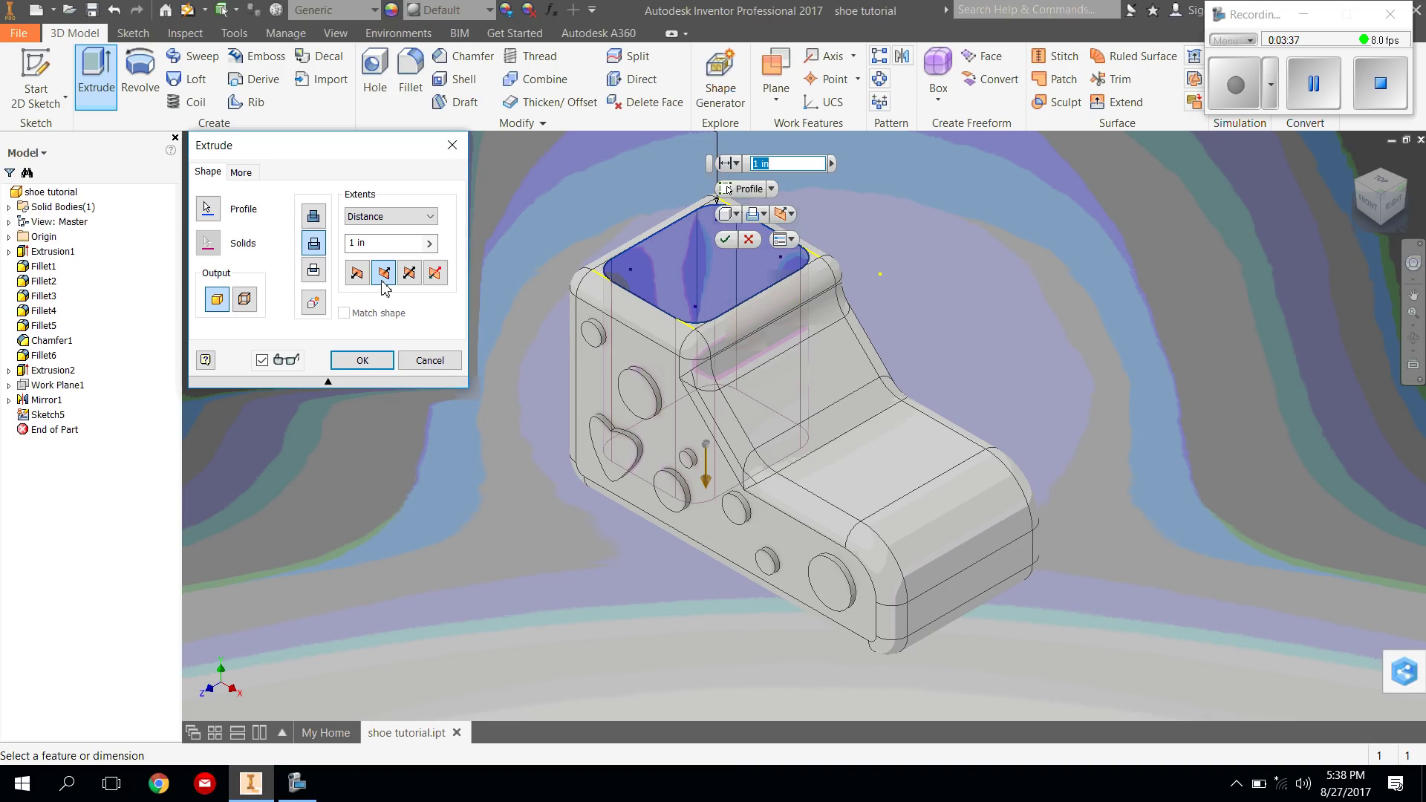
left_click(363, 361)
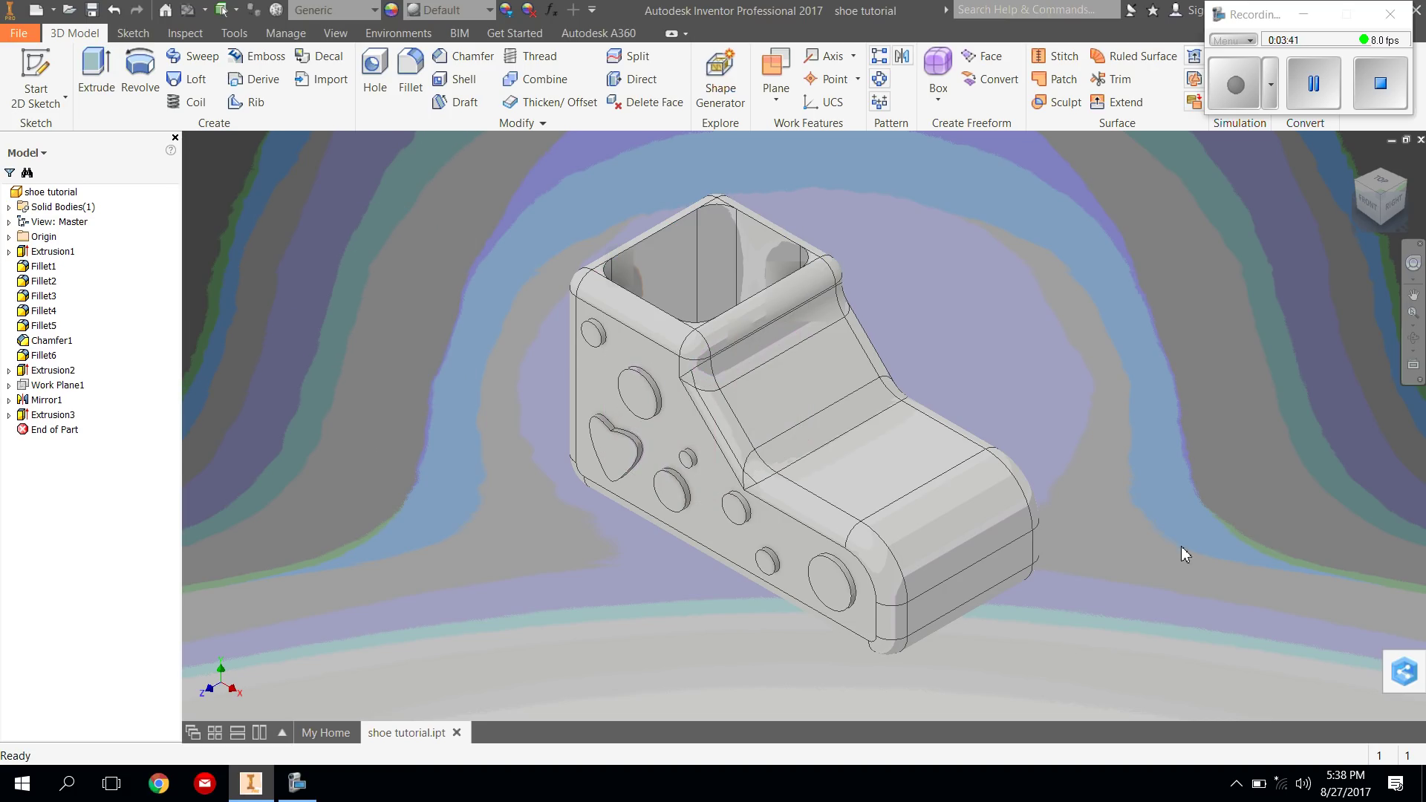
left_click(1413, 338)
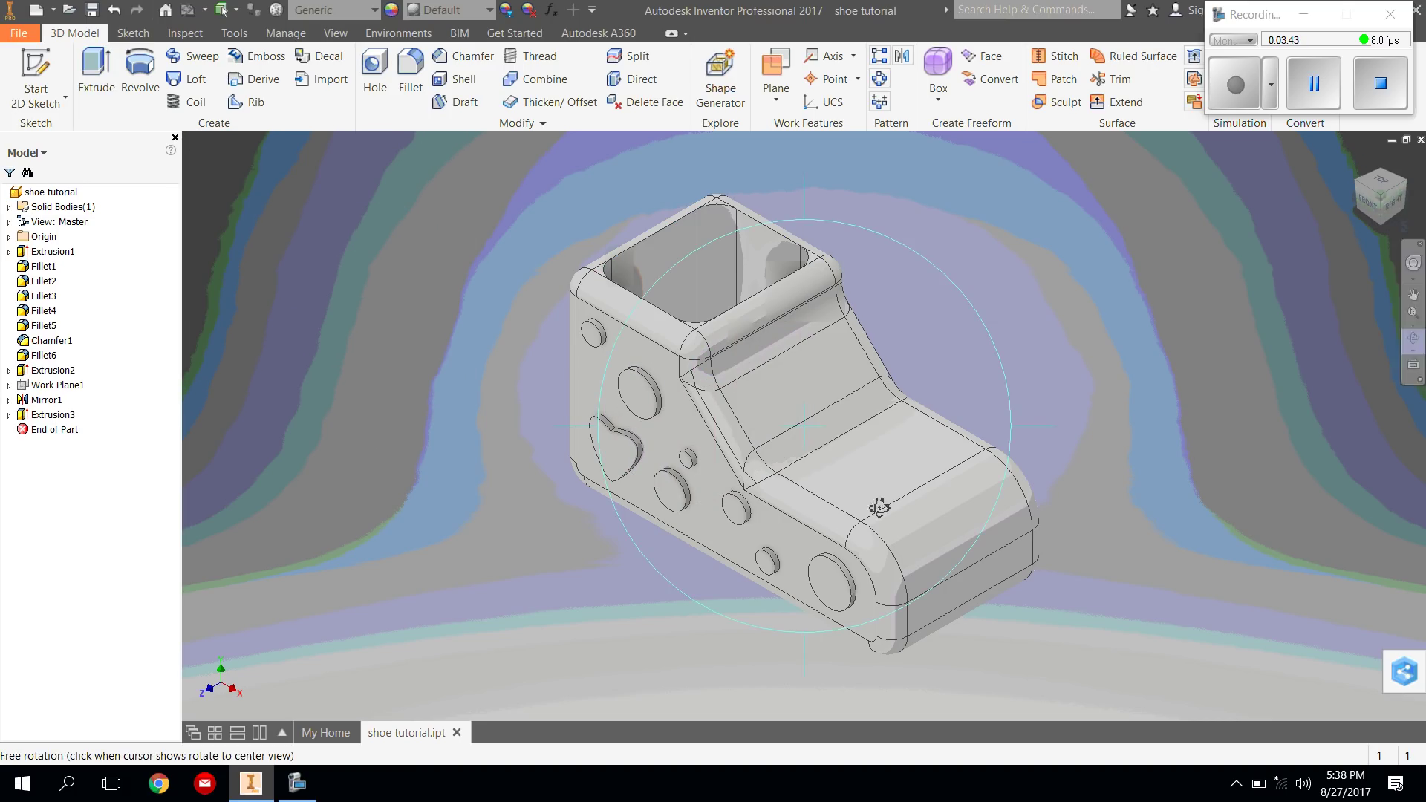
left_click_drag(881, 503, 1047, 486)
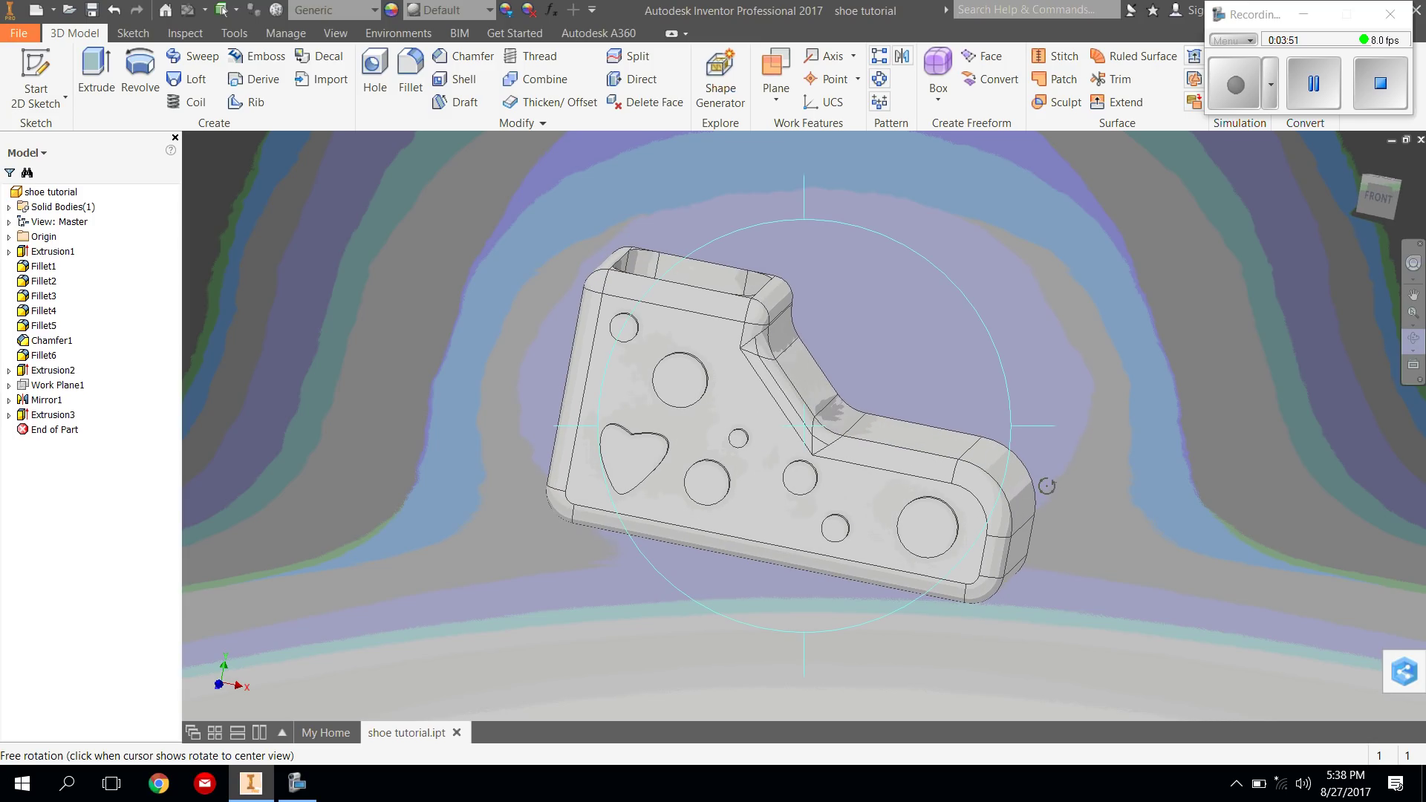
left_click(1312, 84)
left_click(1236, 87)
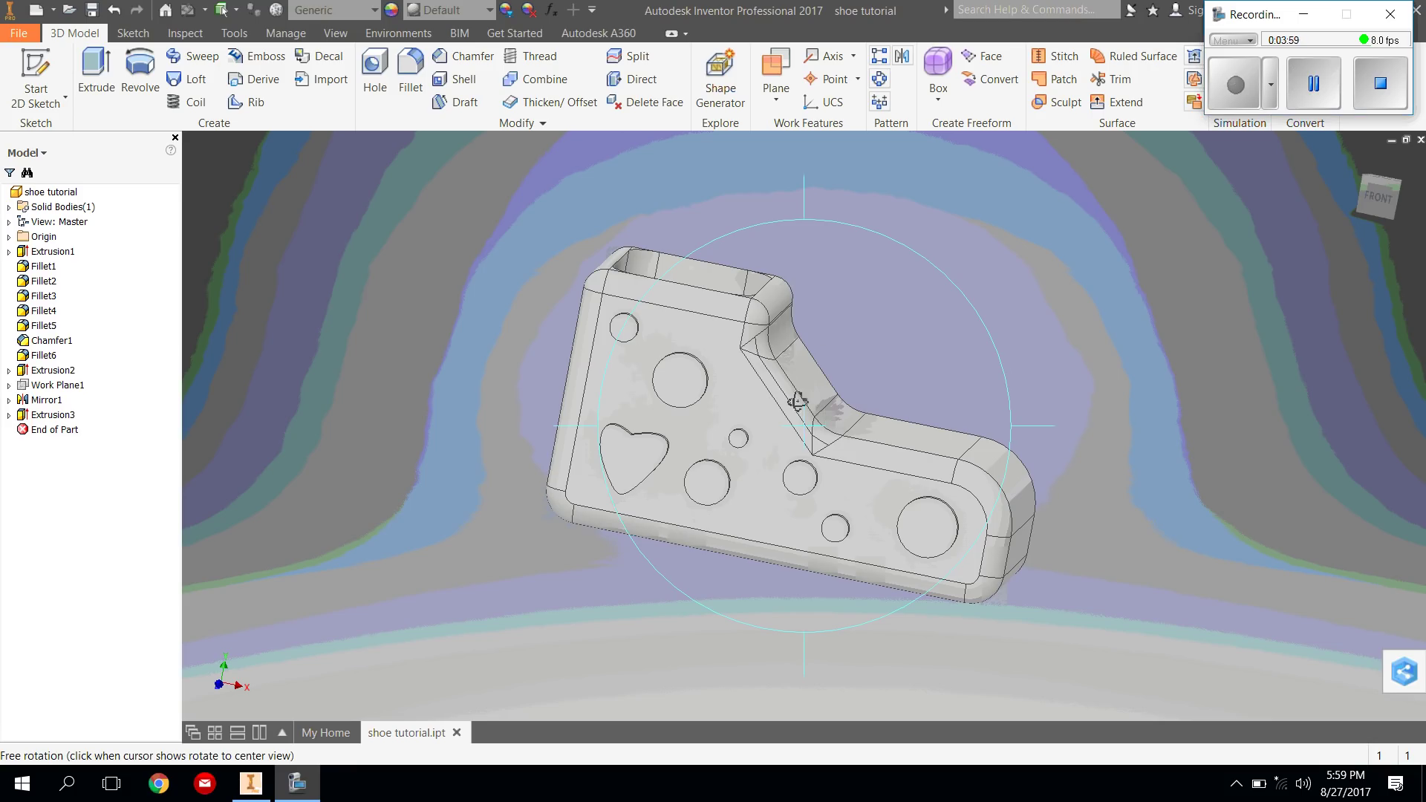
left_click_drag(739, 391, 968, 395)
left_click(1413, 340)
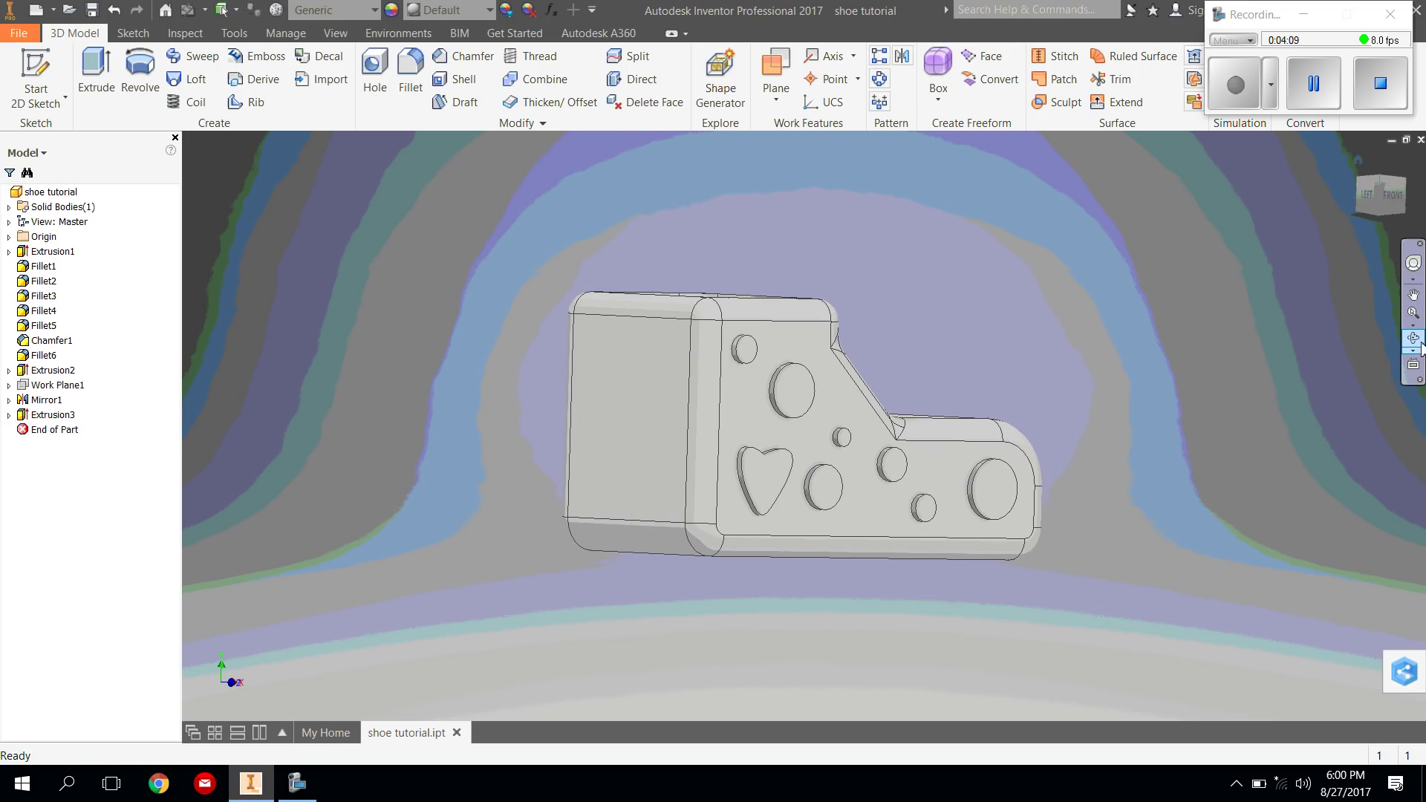
left_click(1416, 344)
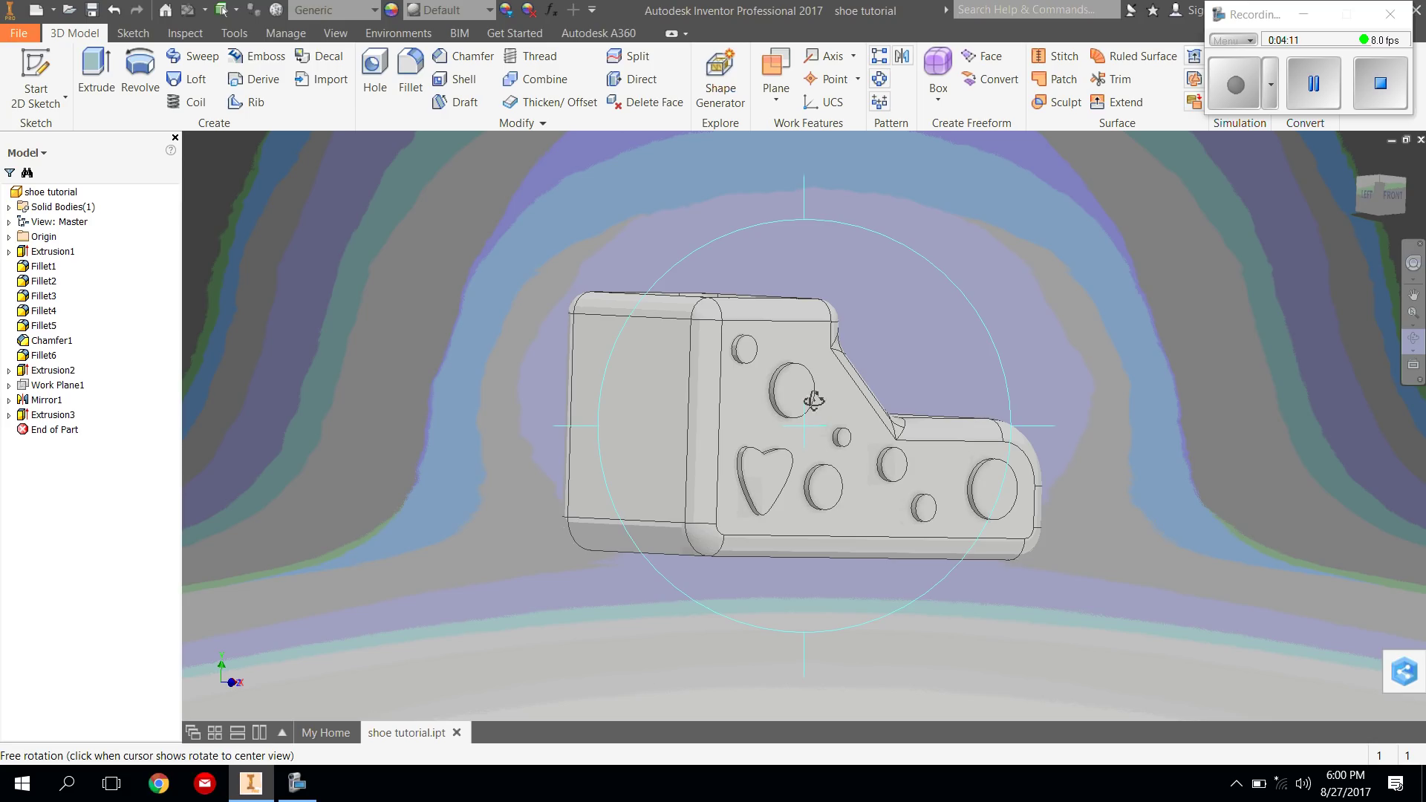
left_click_drag(763, 382, 856, 300)
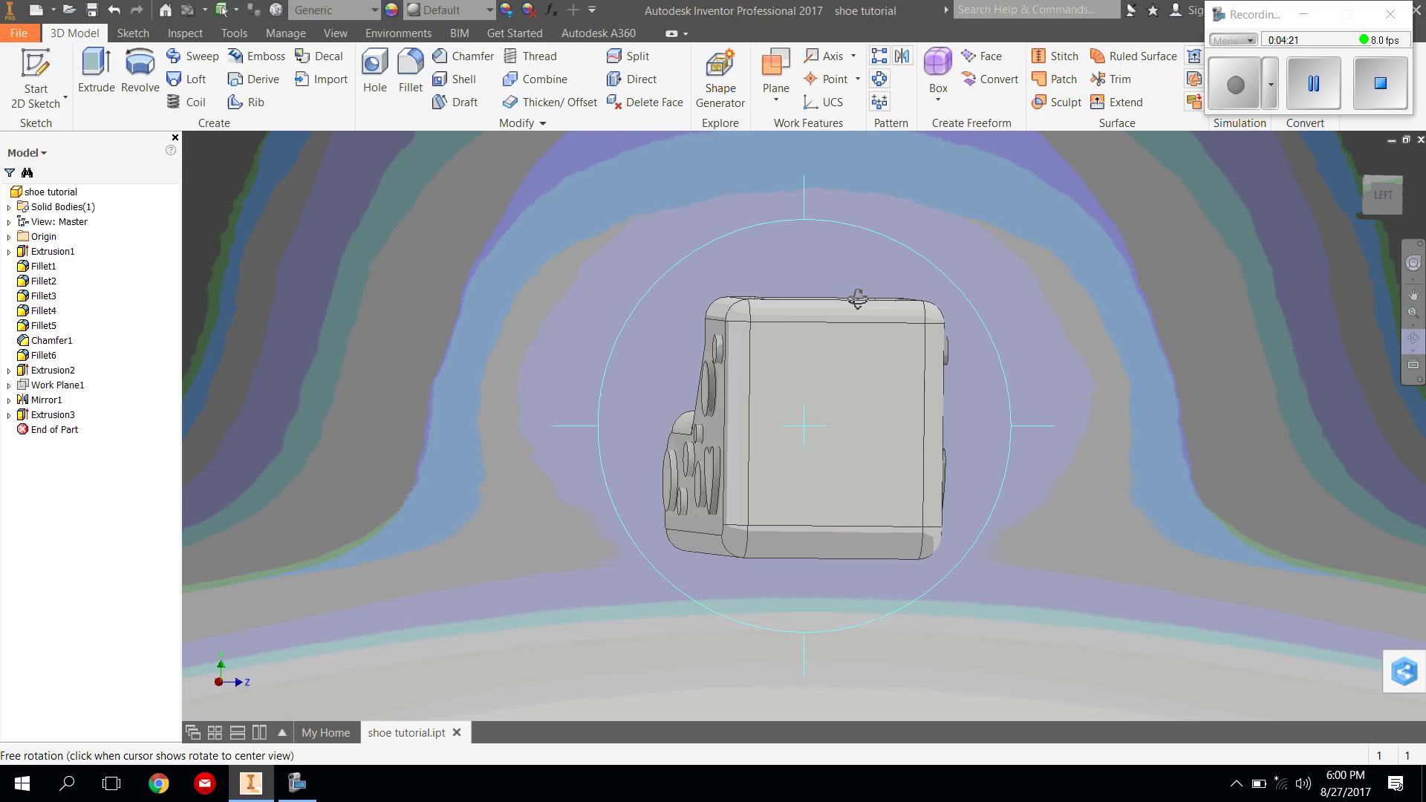
right_click(858, 299)
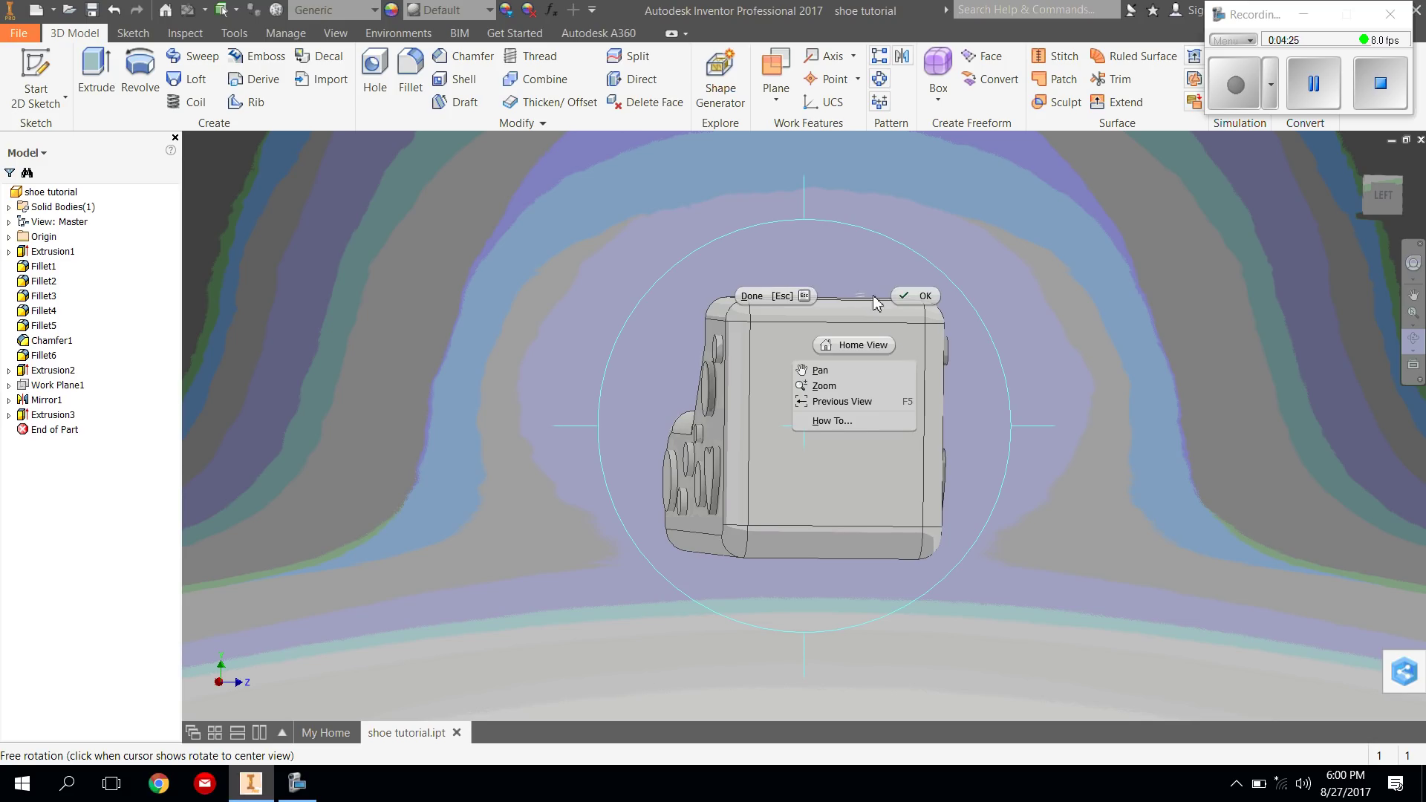
left_click(923, 297)
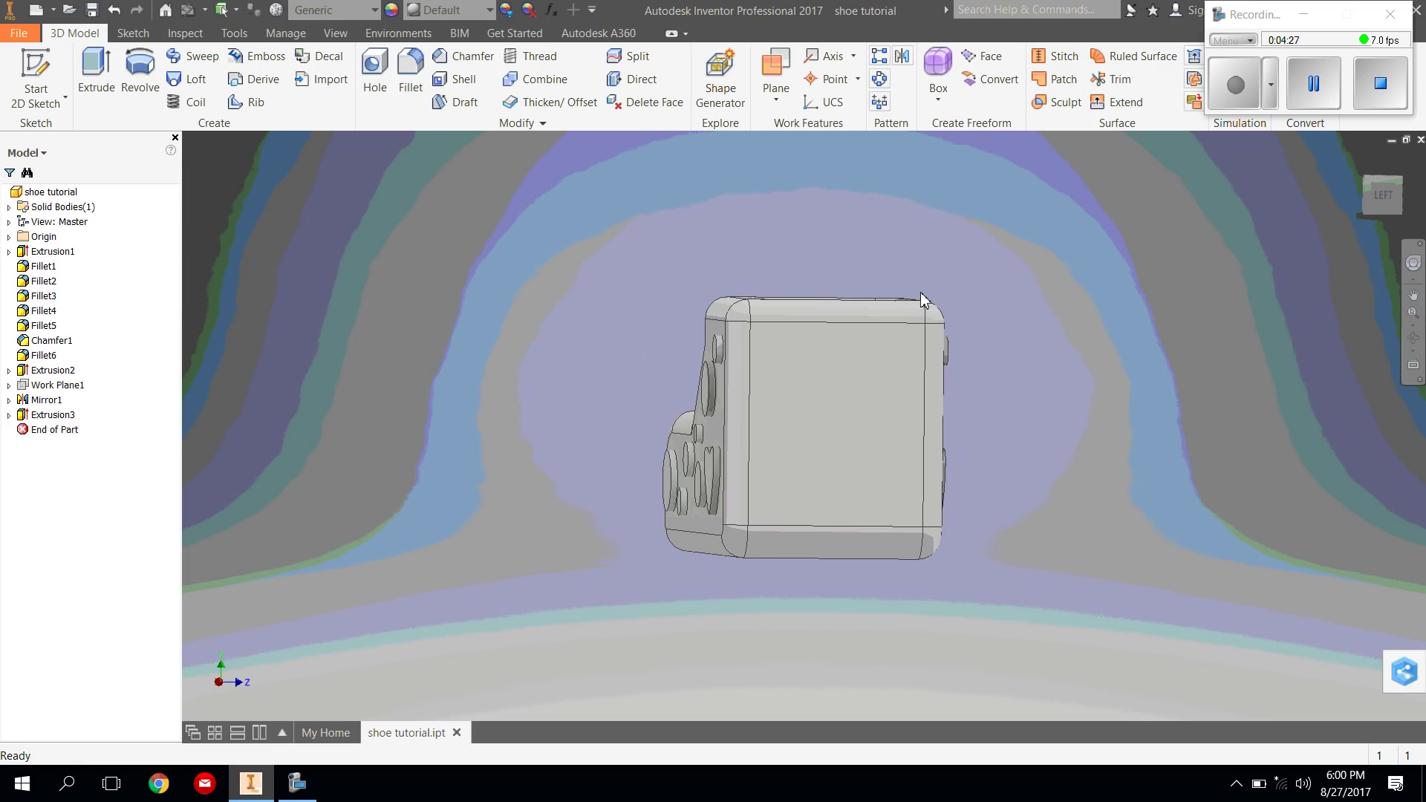
Start Sketch6 on the shoe's flat end face for the lettering
left_click(34, 69)
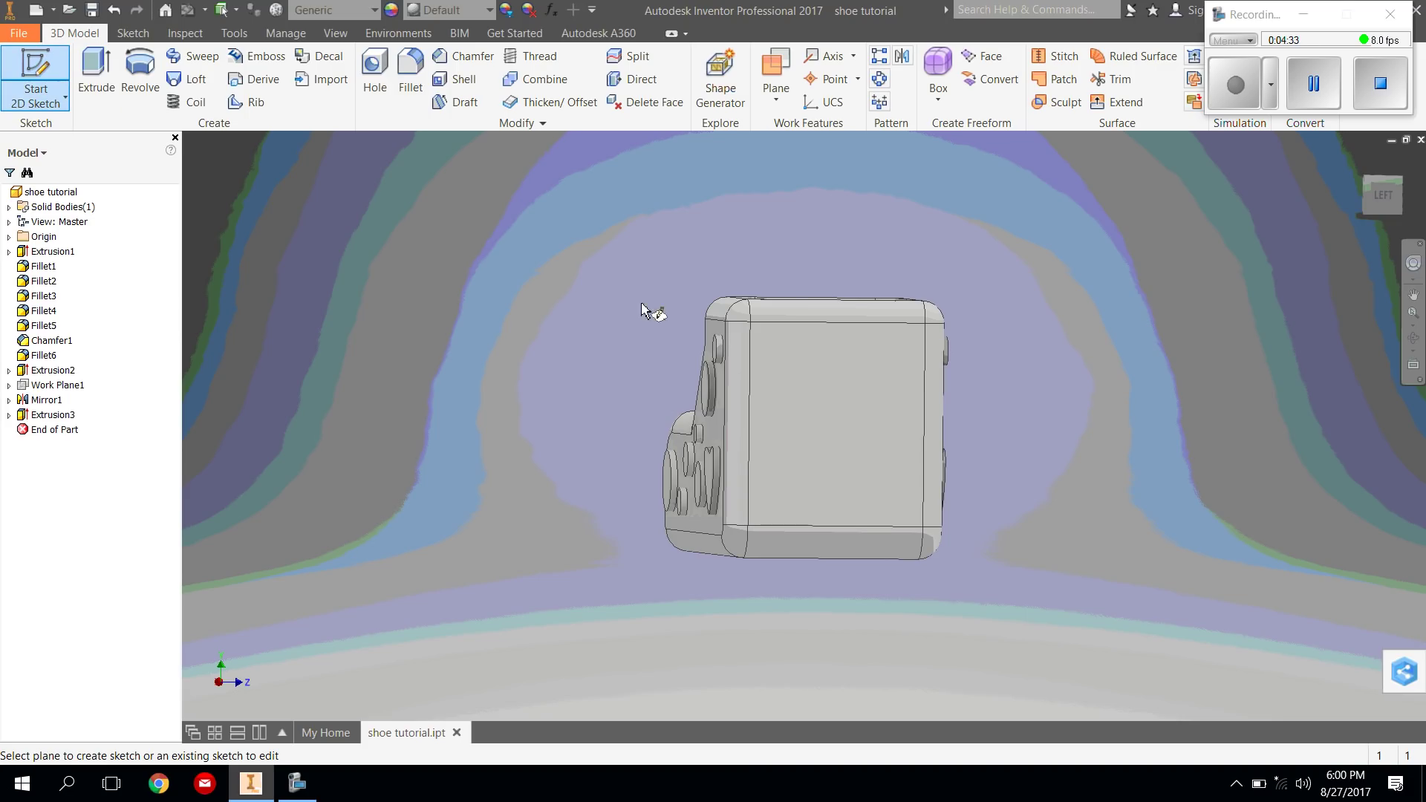
left_click(802, 407)
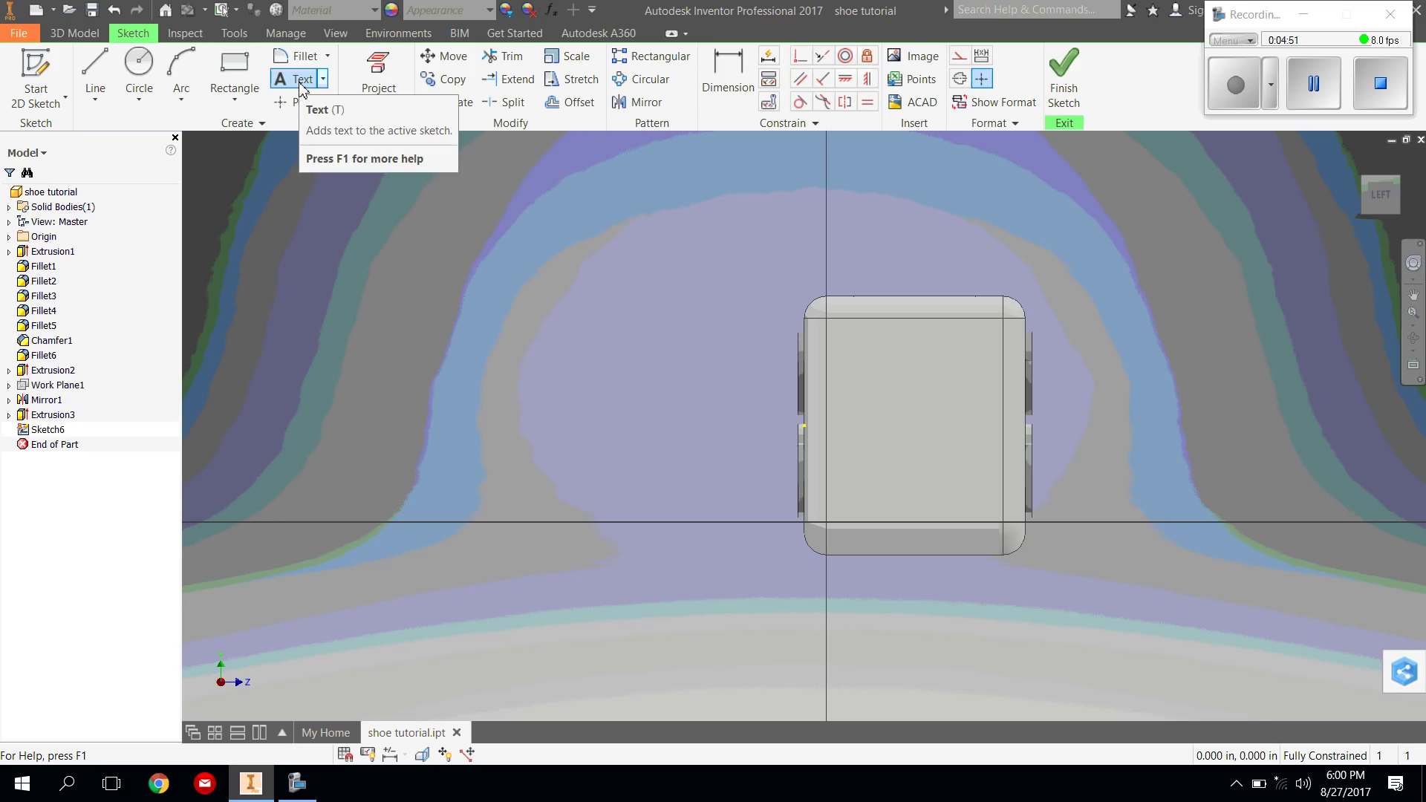
left_click(300, 83)
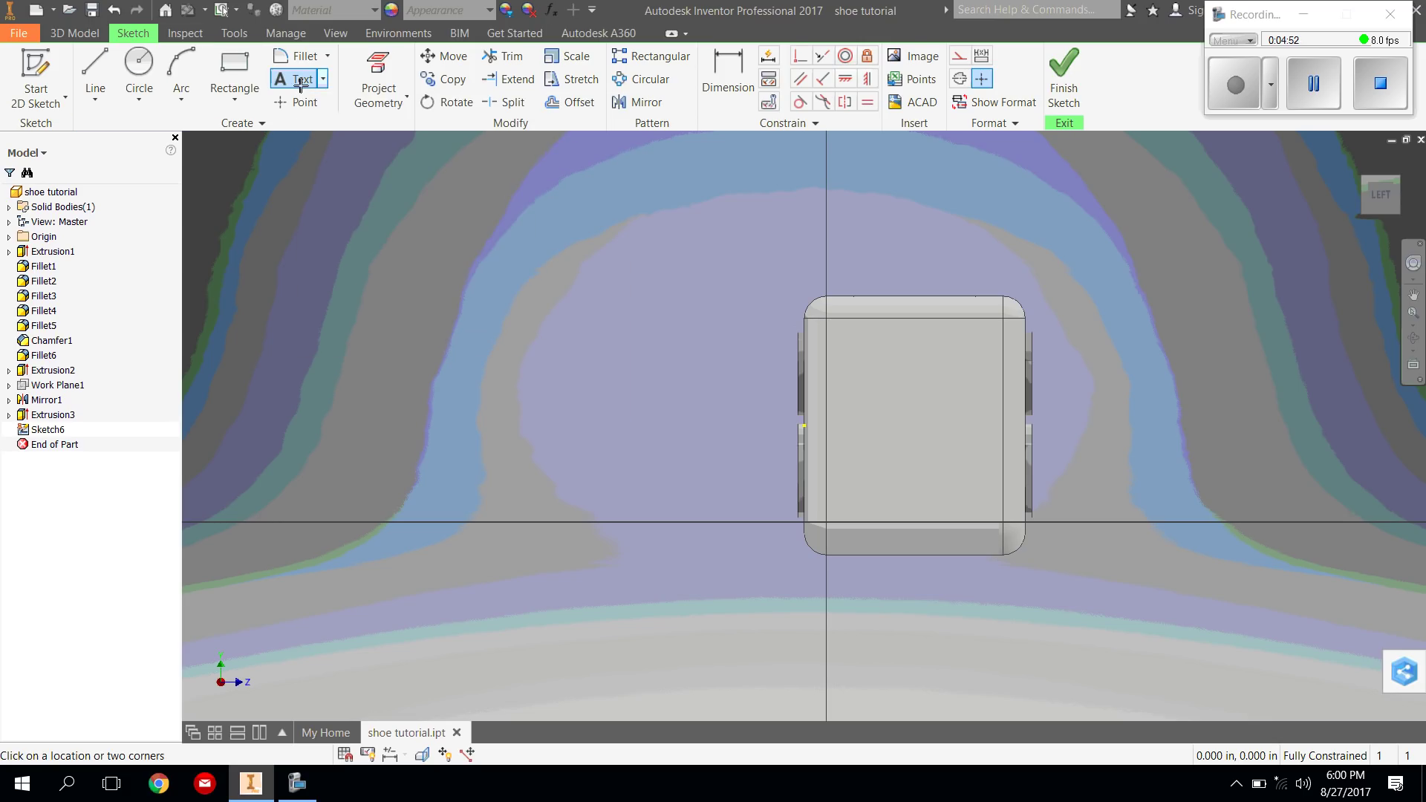
Place the sketch text ZARLI on the end face, styled in the Snap ITC font
left_click(833, 406)
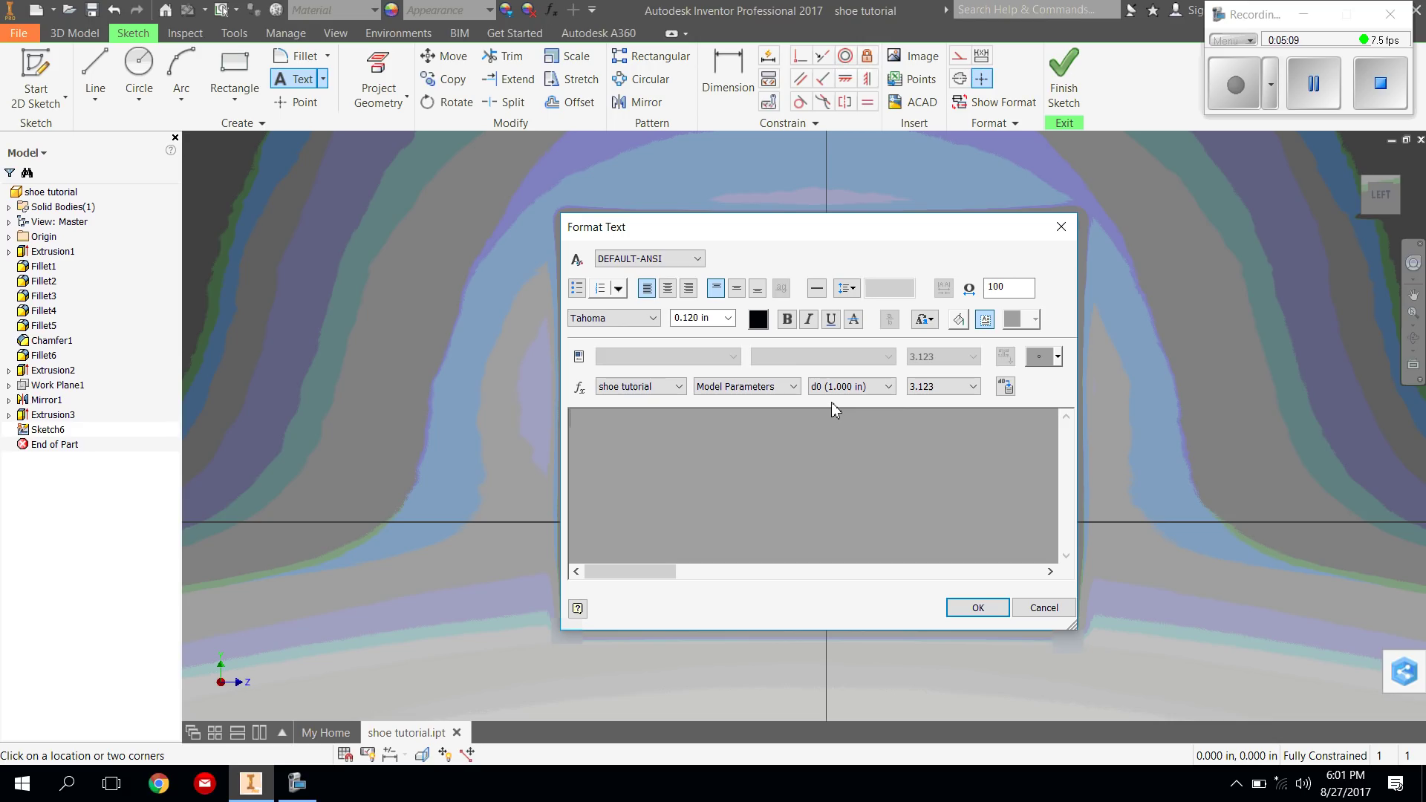
type("Zar")
key("BackSpace")
key("BackSpace")
type("ARLI")
left_click_drag(615, 427, 551, 428)
left_click(653, 318)
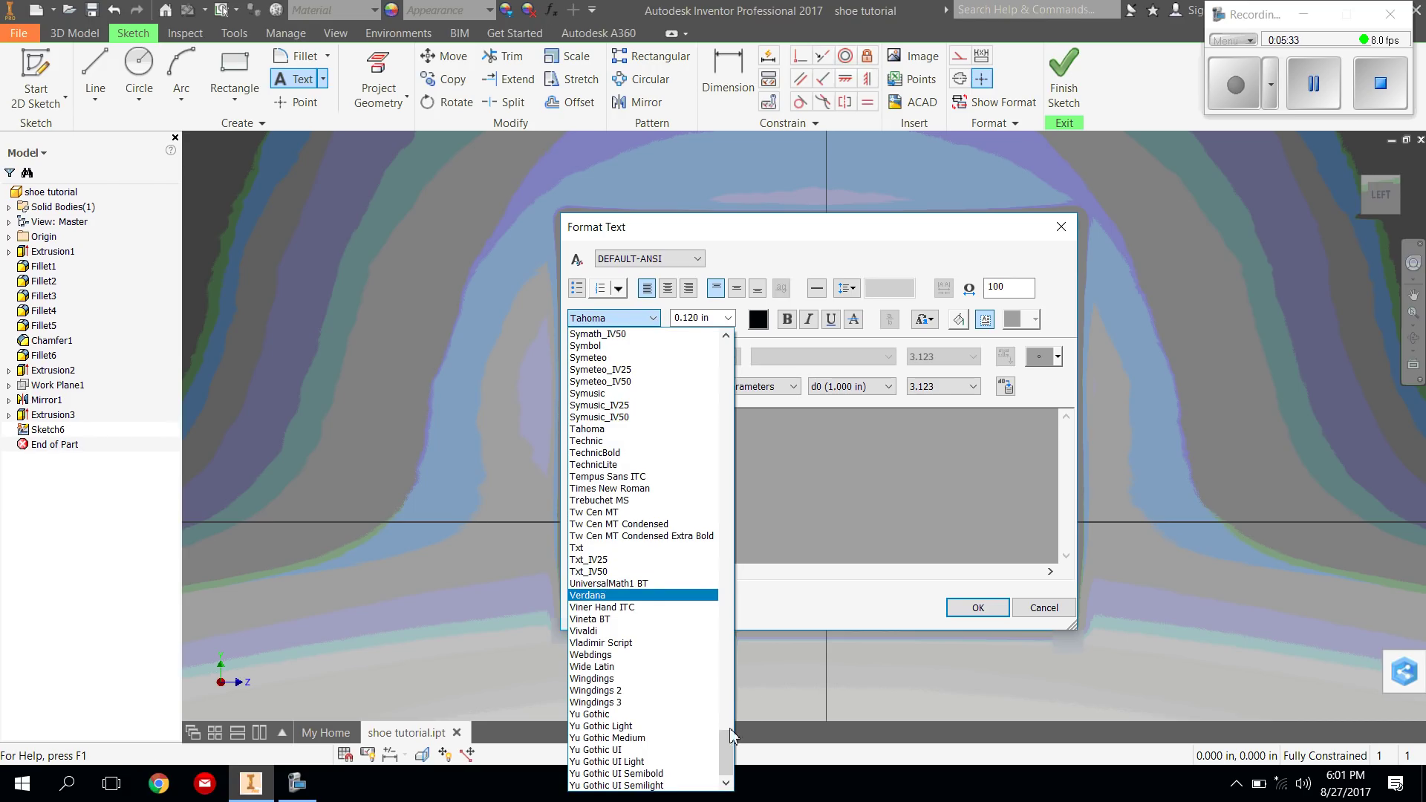
left_click_drag(728, 736, 736, 675)
left_click(654, 676)
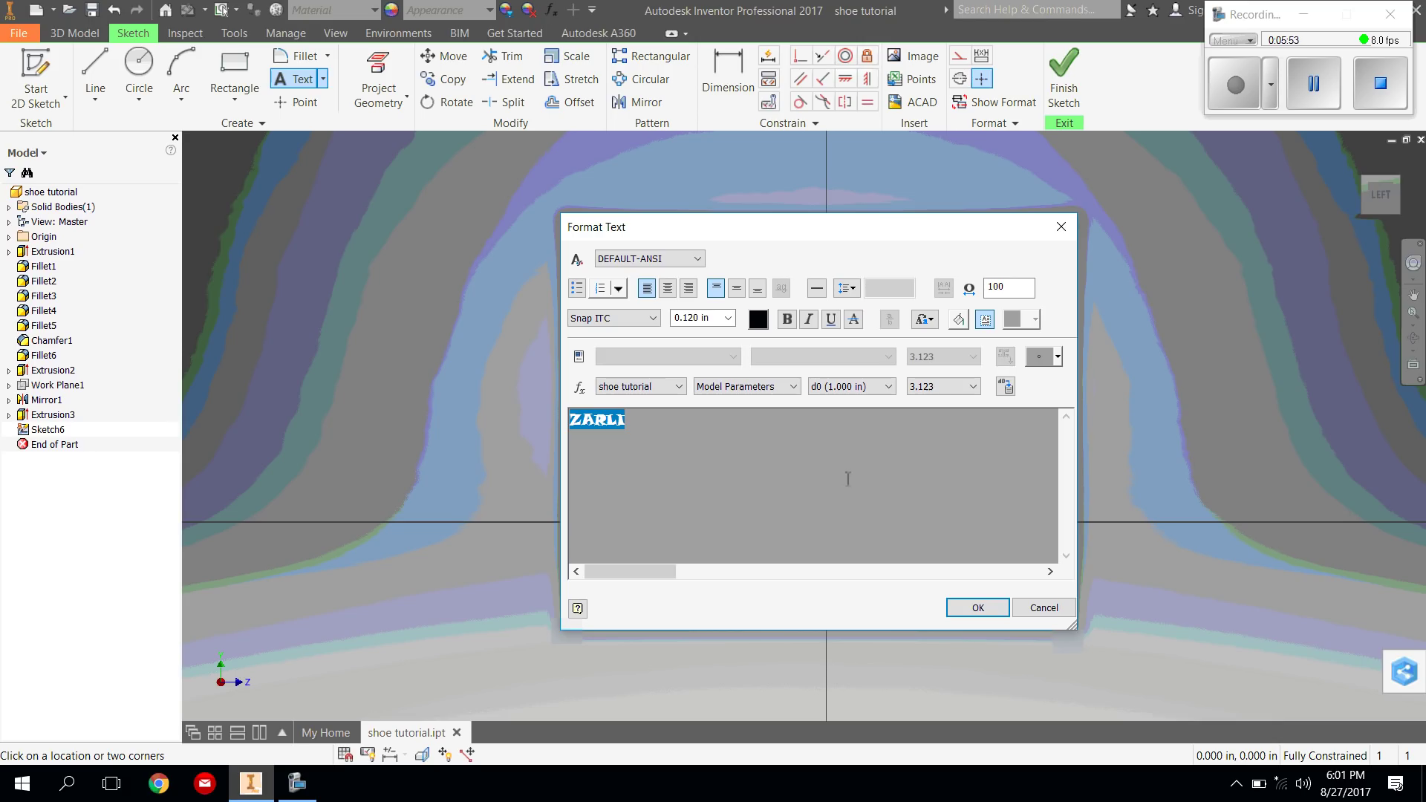
left_click(978, 608)
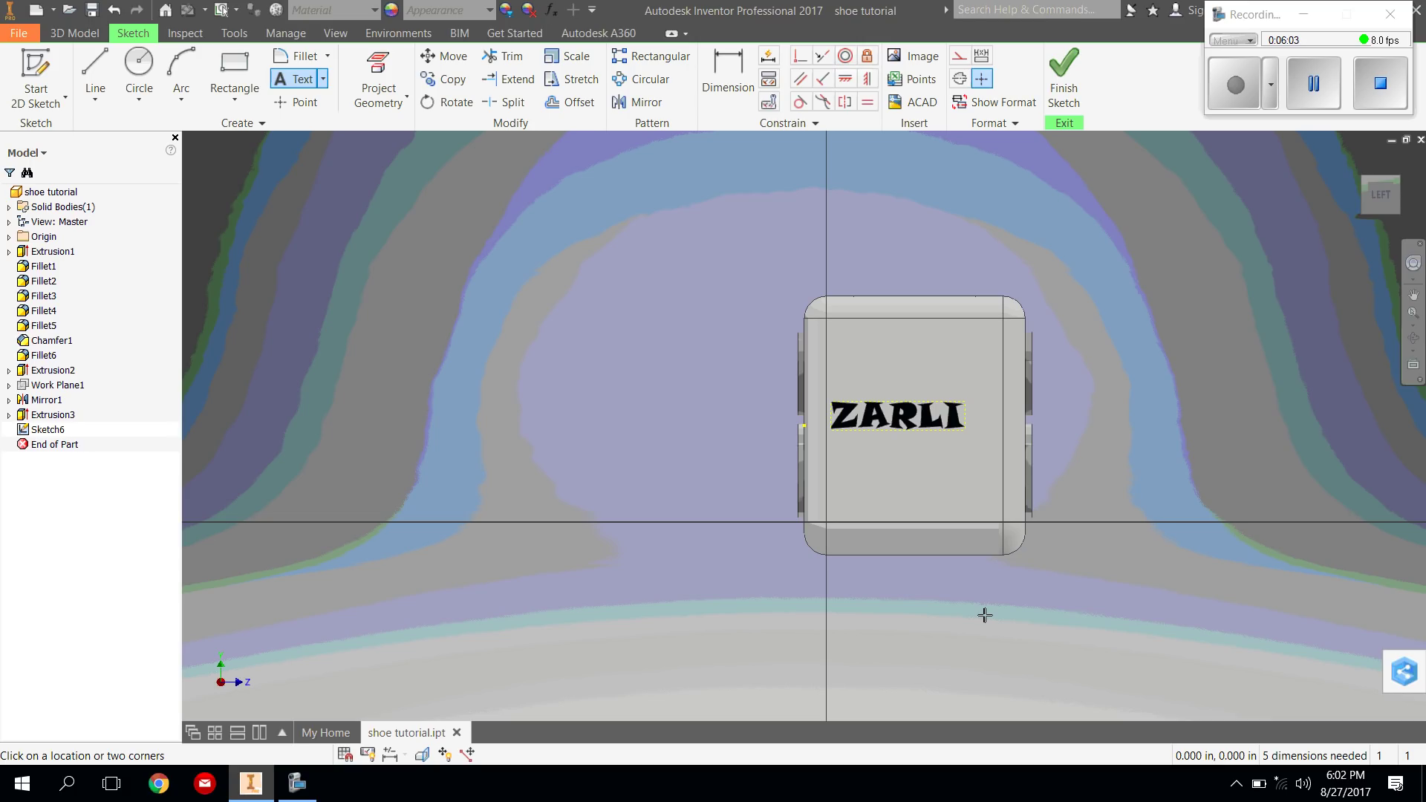
End text placement and drag the ZARLI text down toward the face's bottom edge
right_click(906, 464)
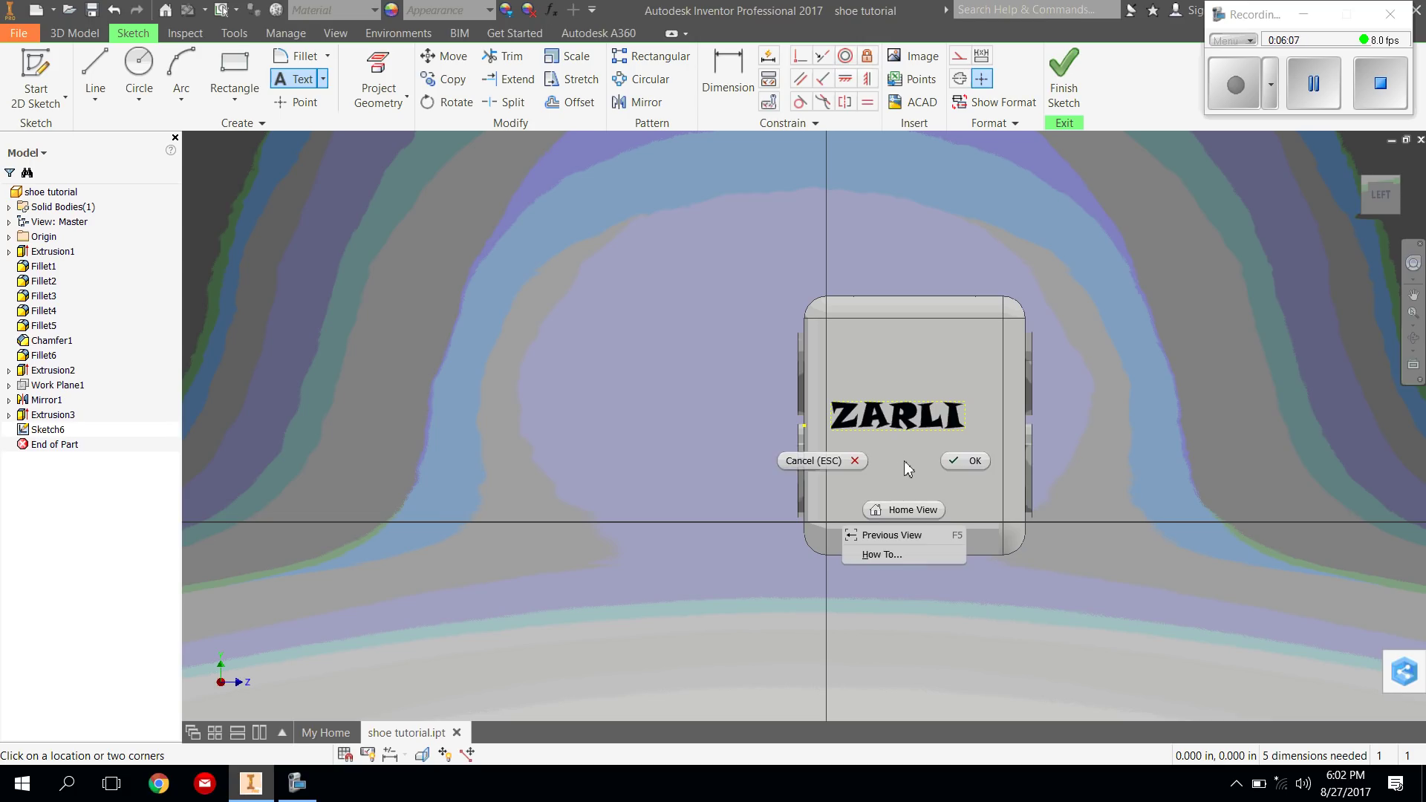
left_click(964, 461)
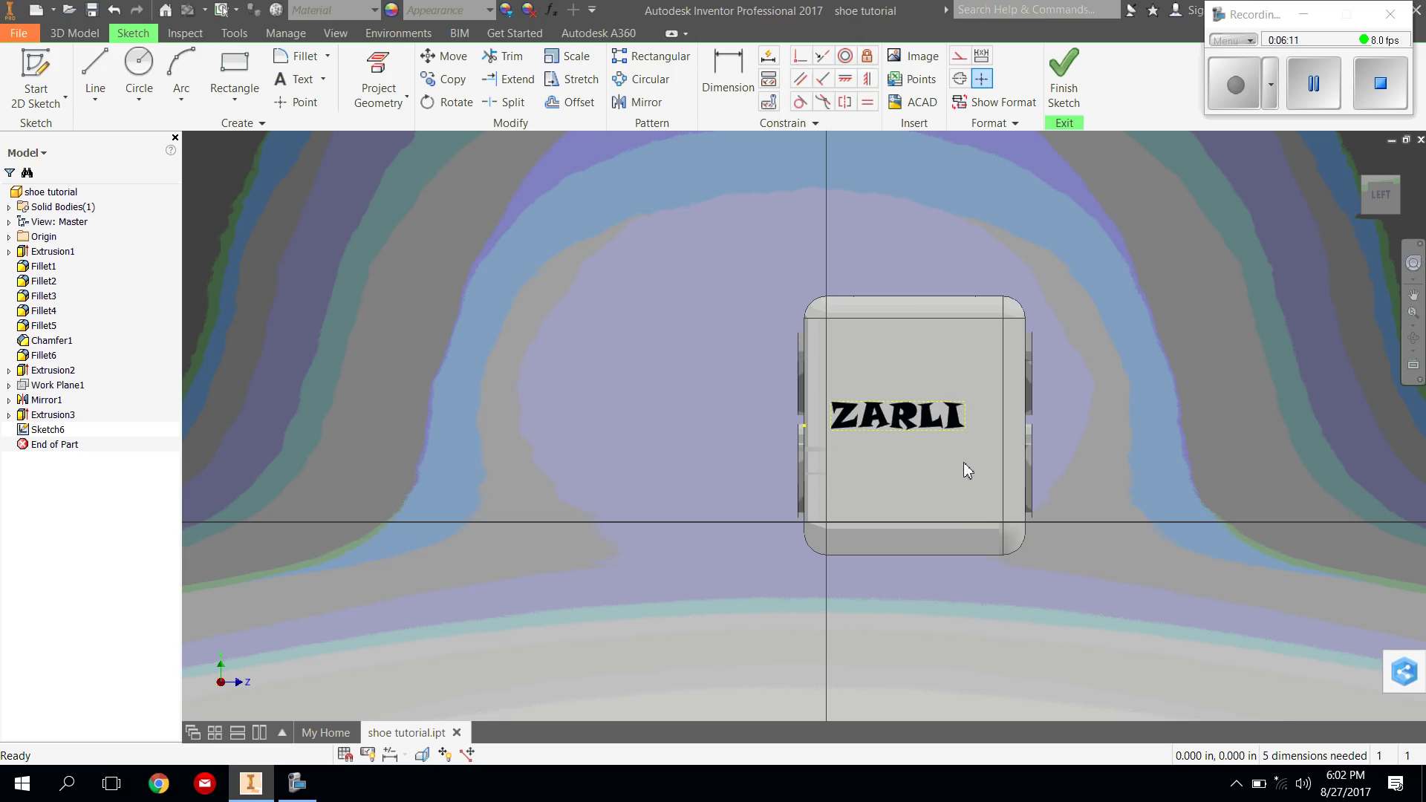
left_click(924, 421)
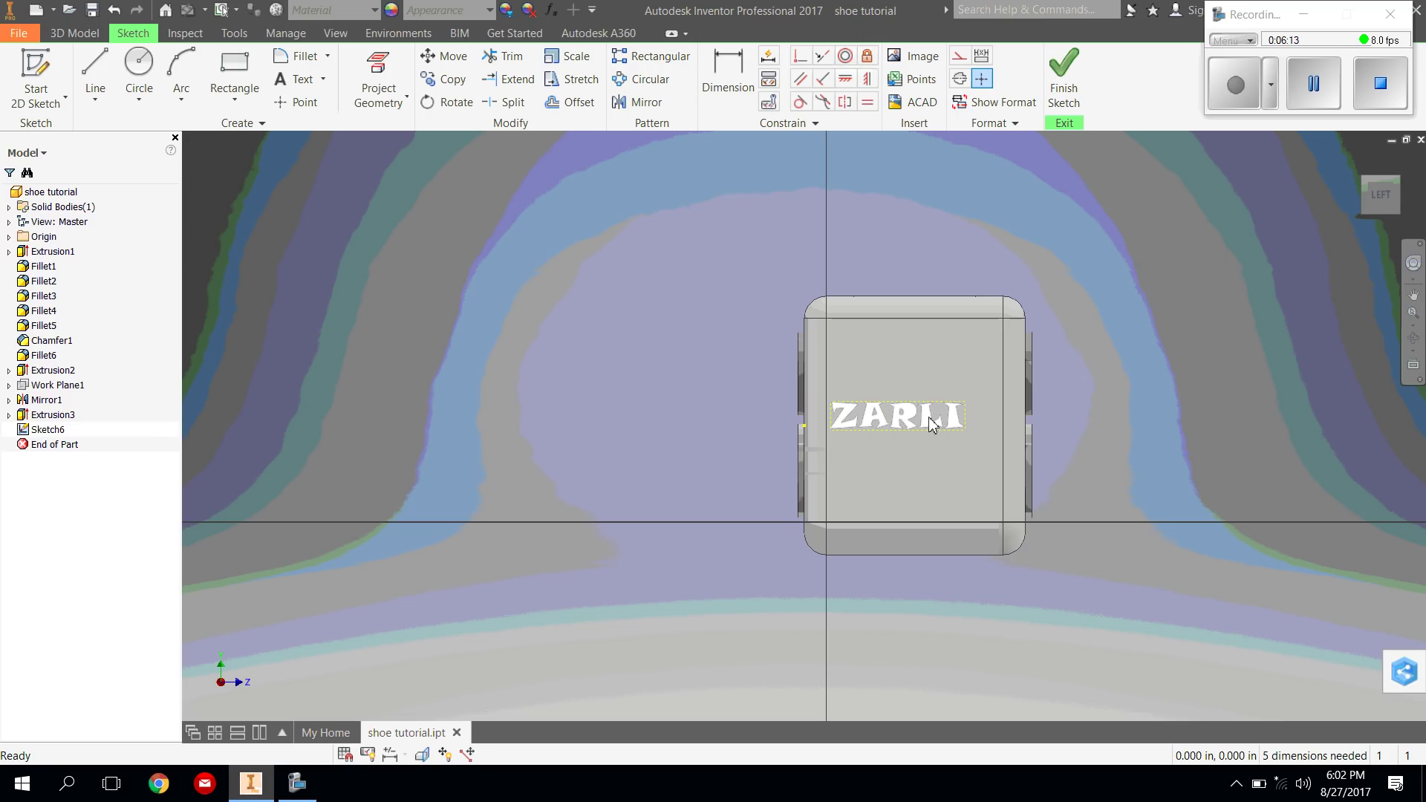
mouse_move(928, 418)
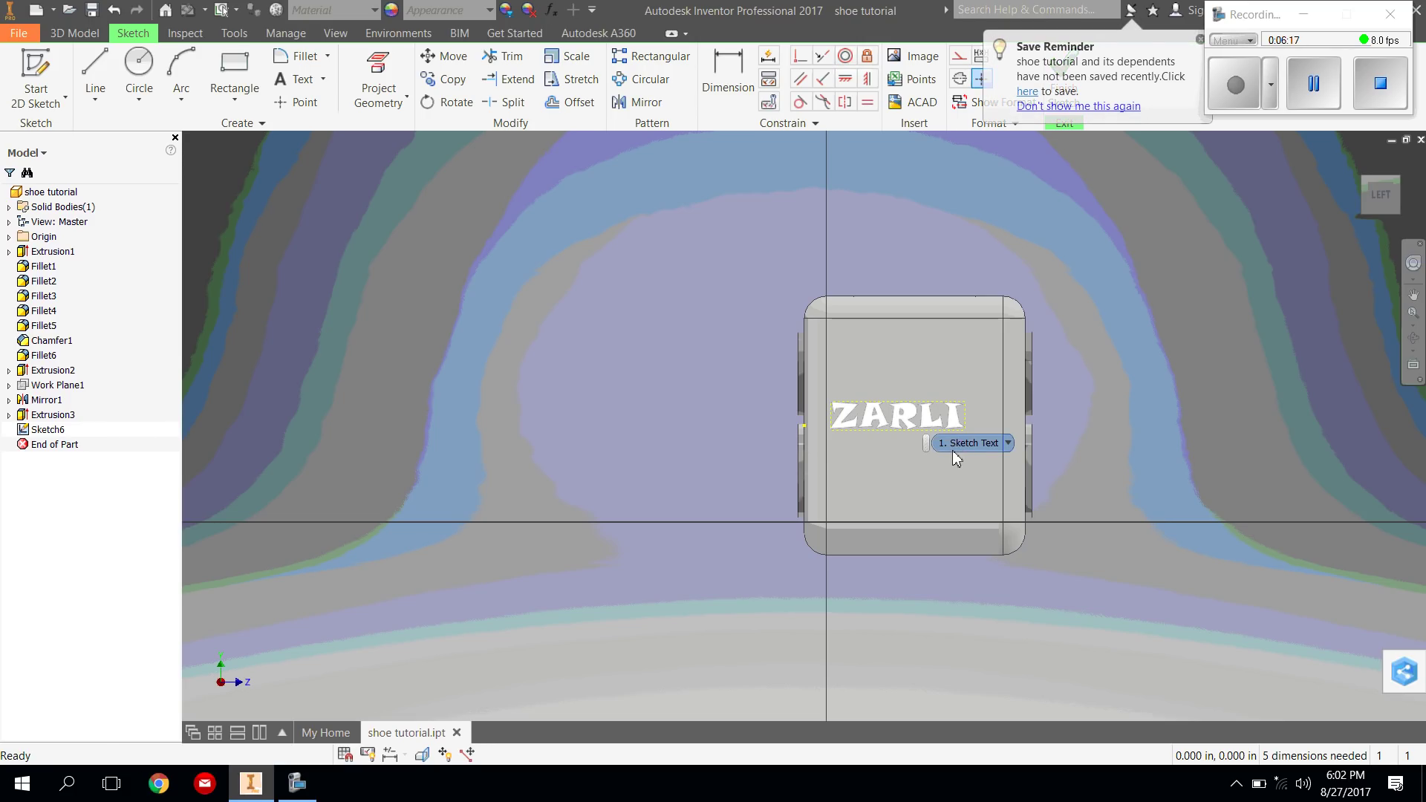
left_click_drag(933, 438, 947, 487)
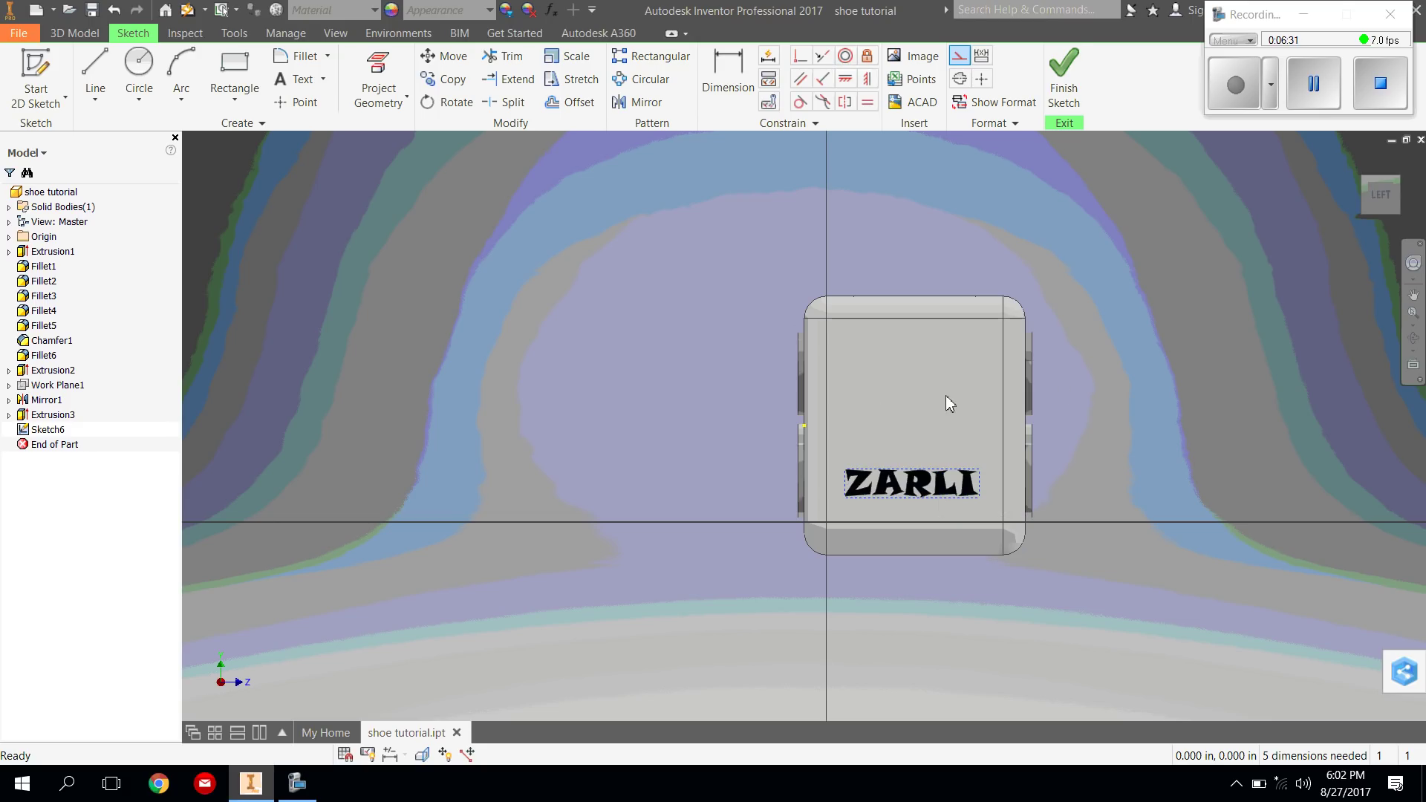
Emboss the ZARLI text as Engrave from Face, 0.1 in deep with reversed direction
left_click(1062, 84)
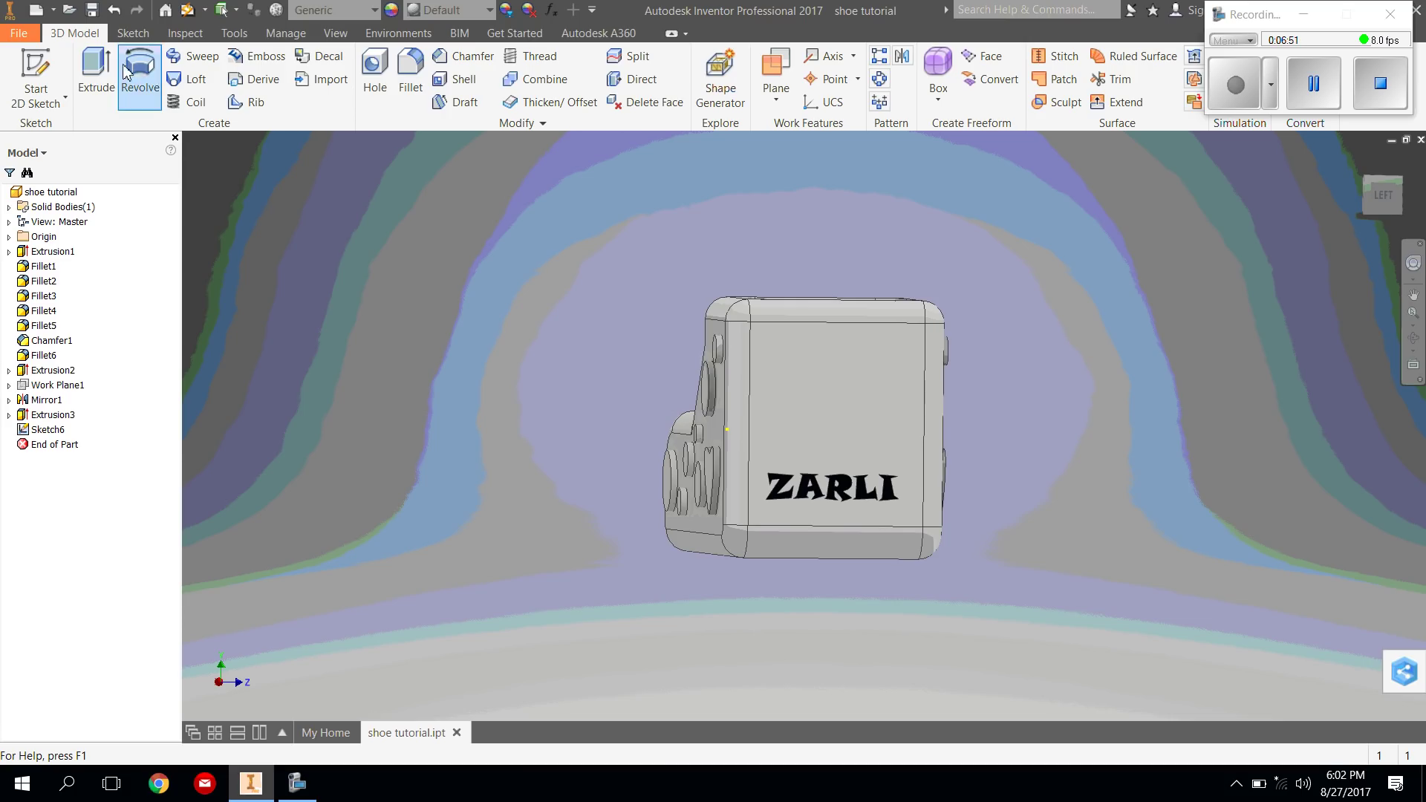
left_click(265, 59)
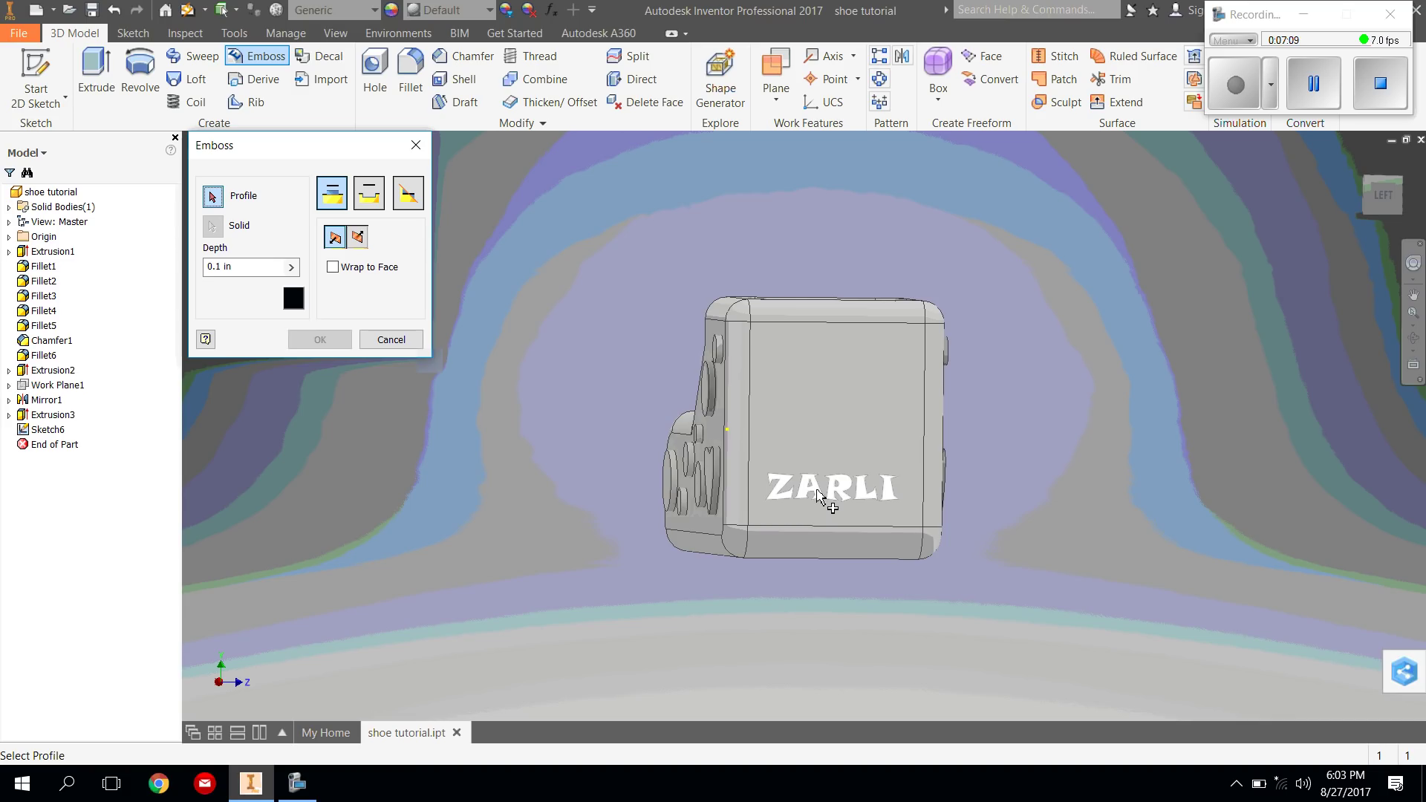
left_click(818, 494)
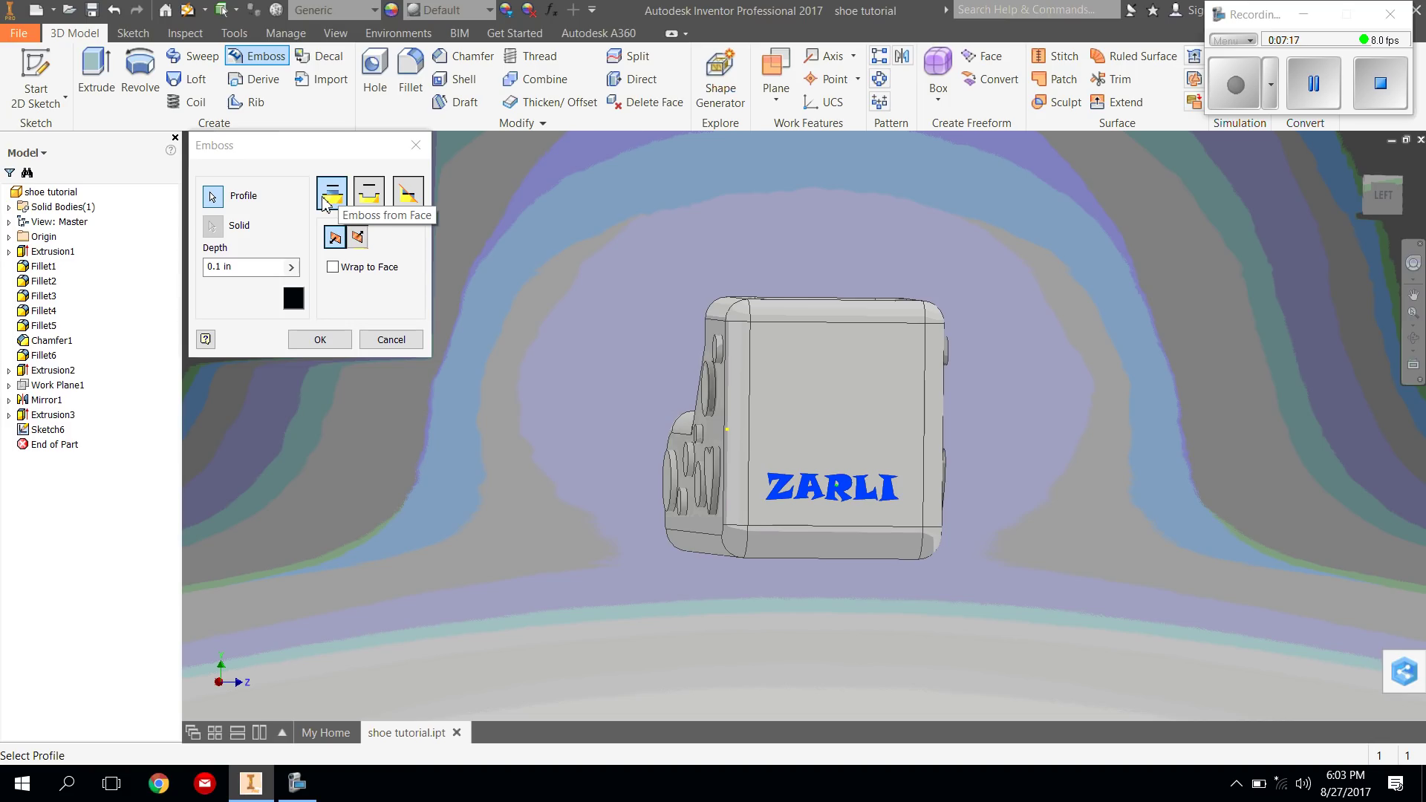
left_click(366, 194)
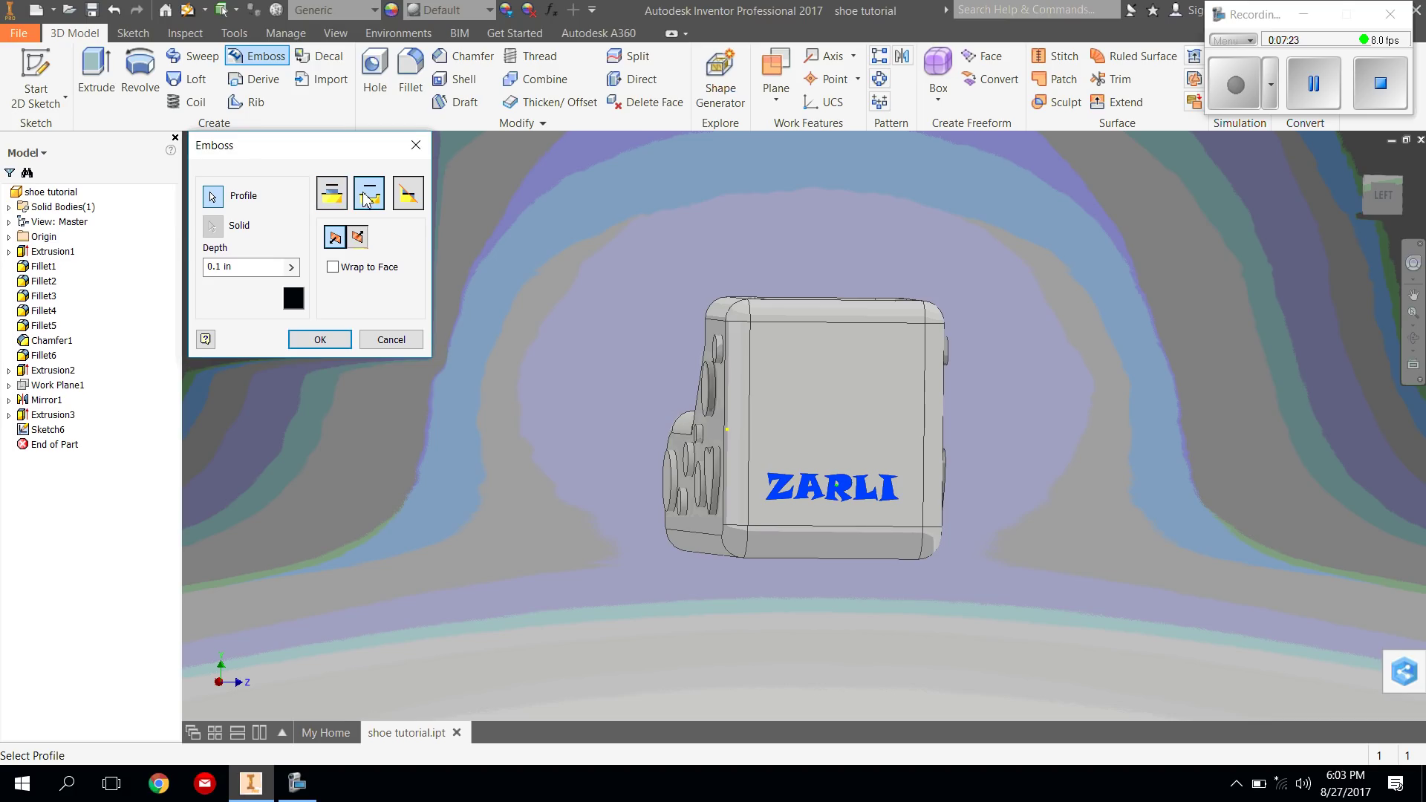
left_click(360, 238)
left_click(321, 343)
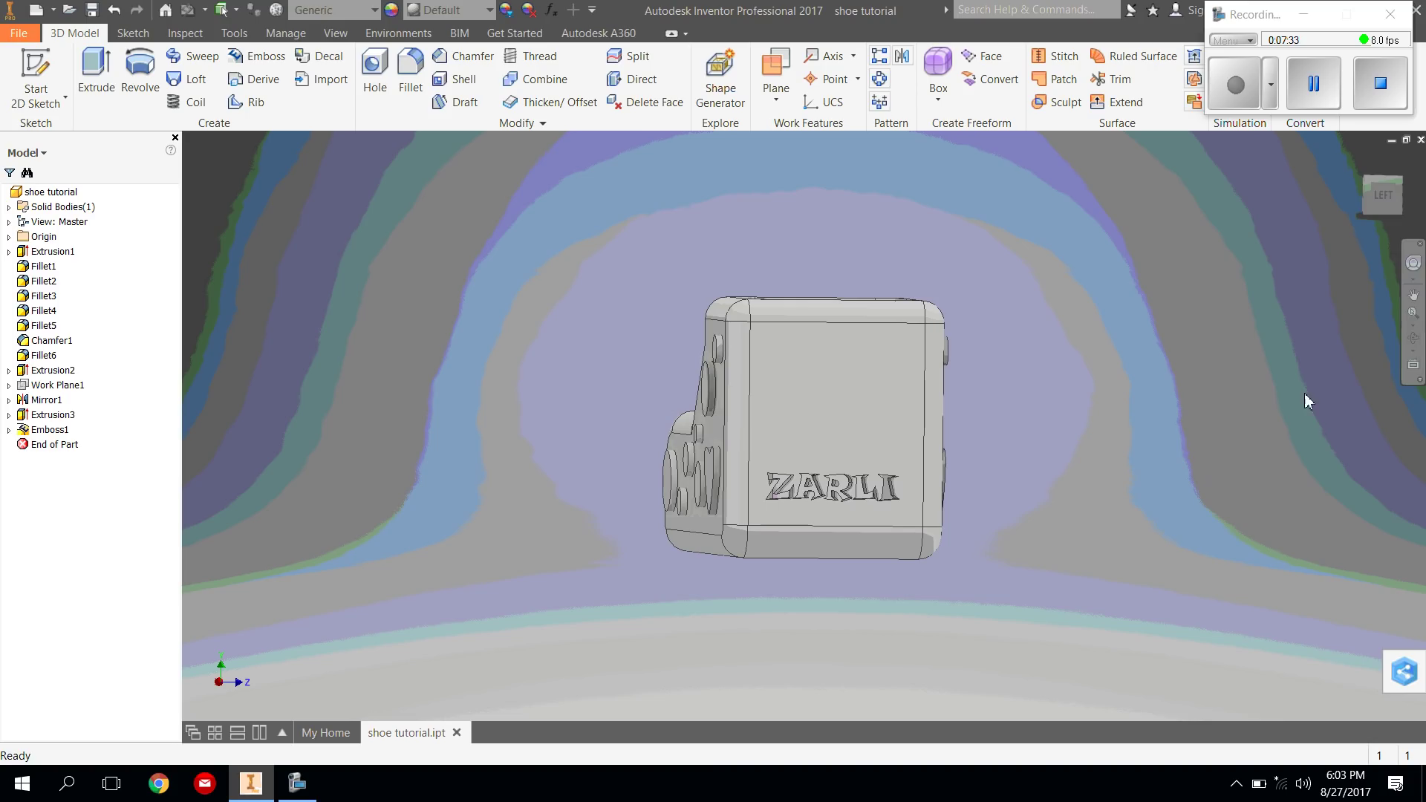
Free-orbit the shoe into a three-quarter view showing its side, top and opening
left_click(1414, 338)
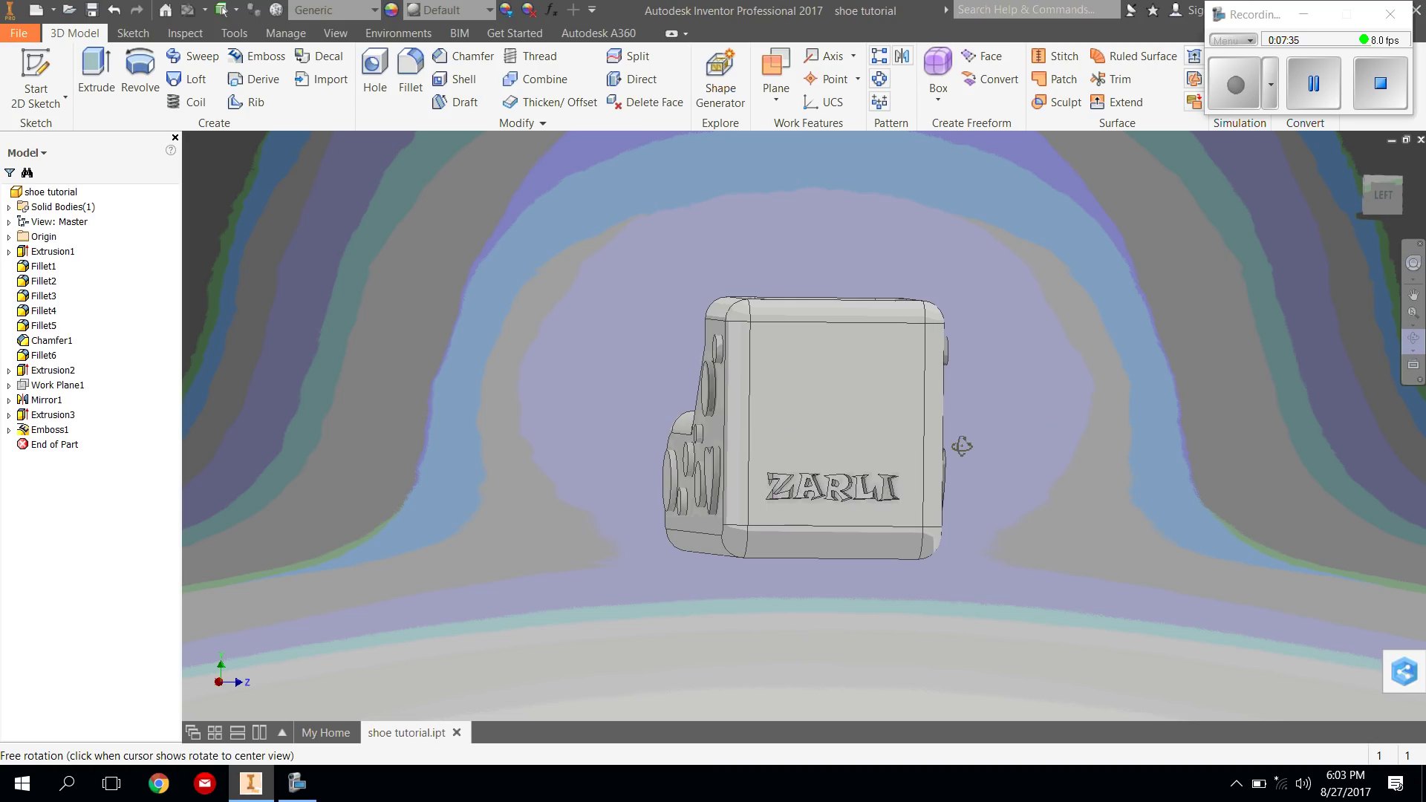
left_click_drag(949, 443, 1389, 376)
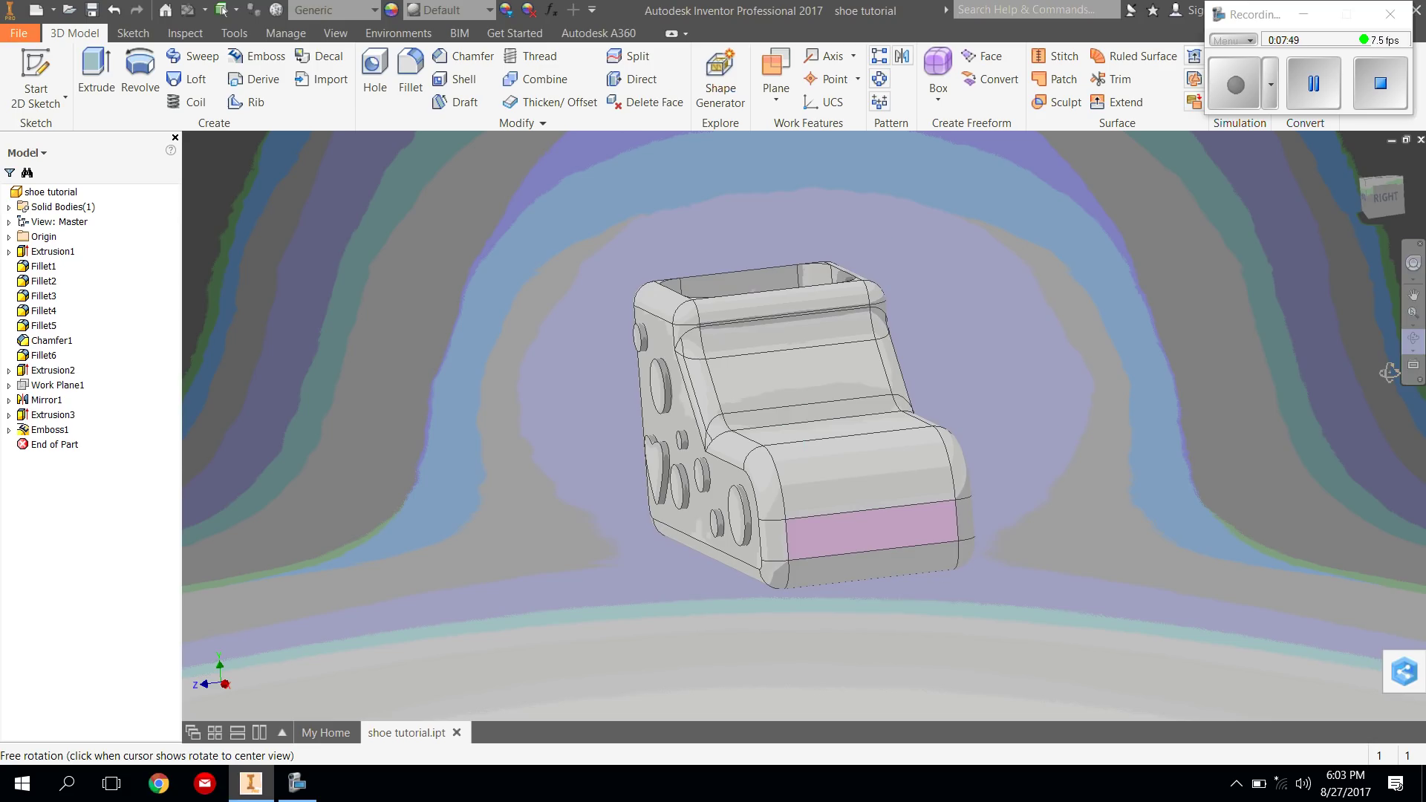
left_click_drag(817, 420, 1009, 441)
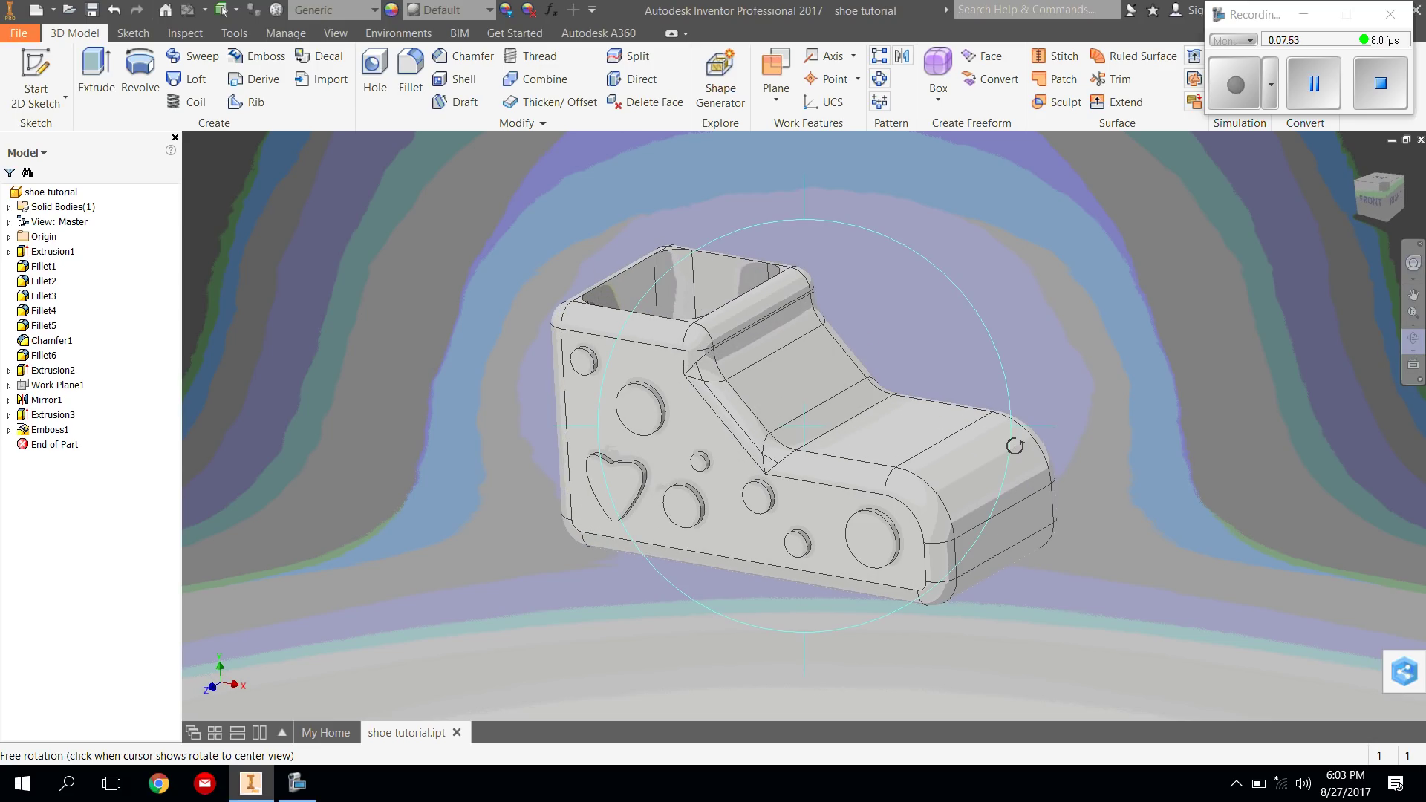
left_click_drag(929, 196, 951, 204)
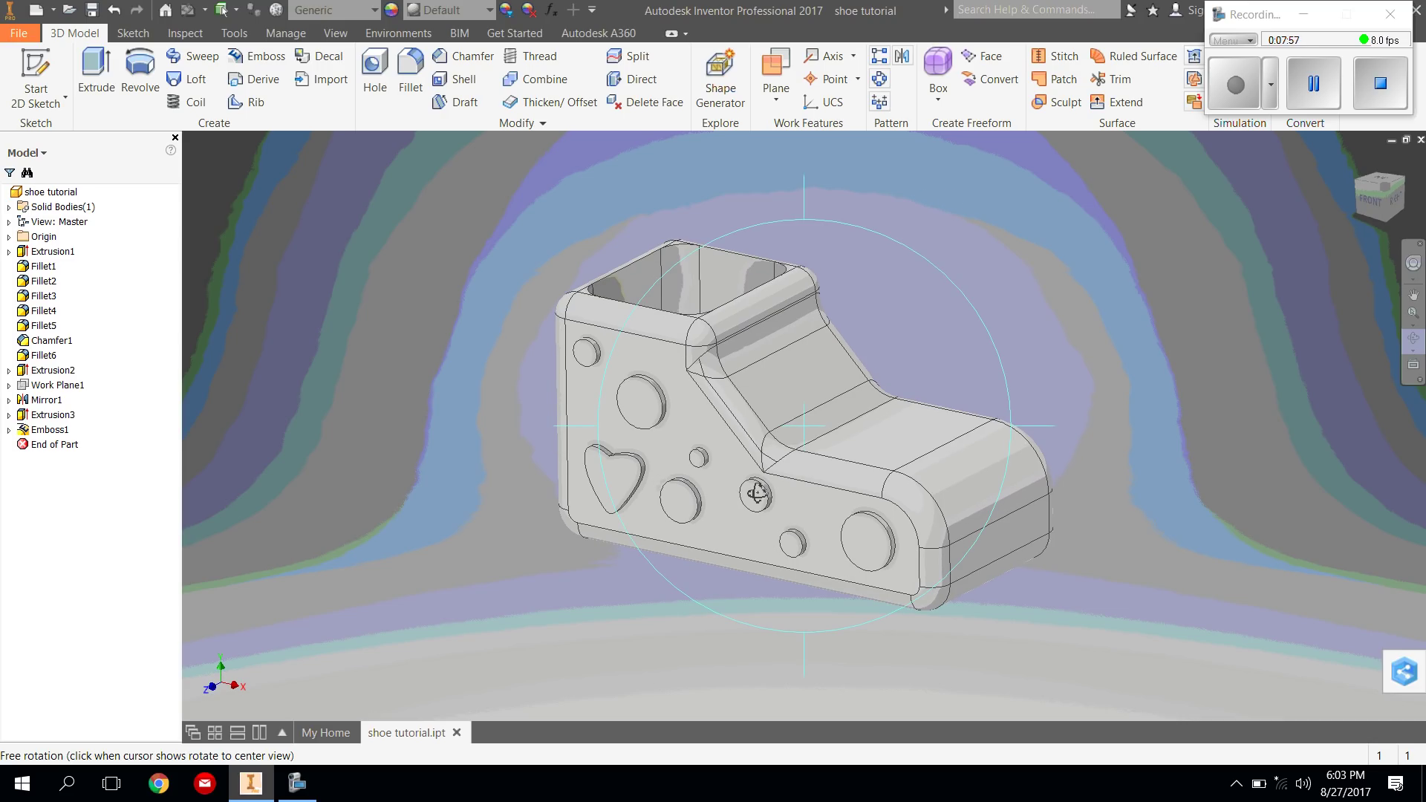
right_click(808, 450)
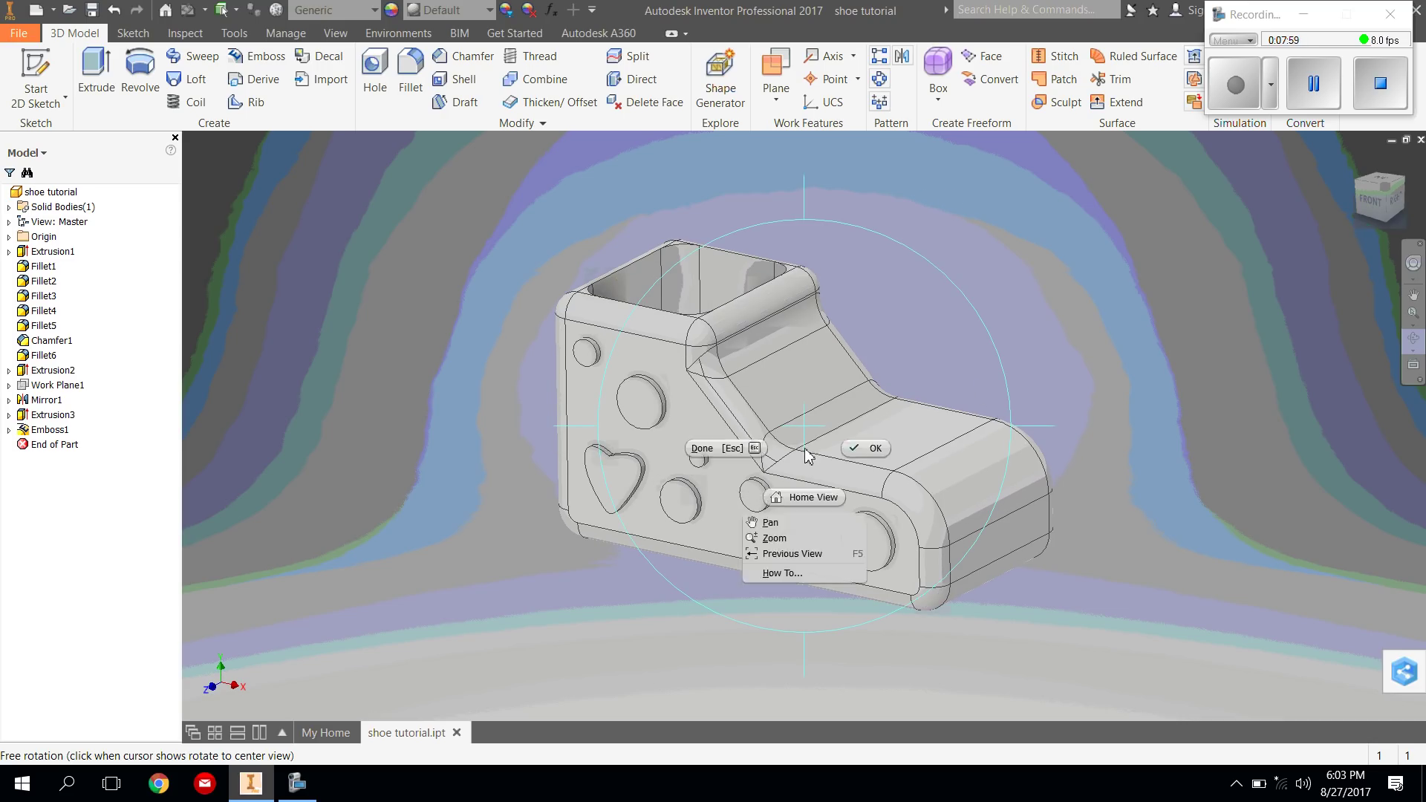
left_click(874, 456)
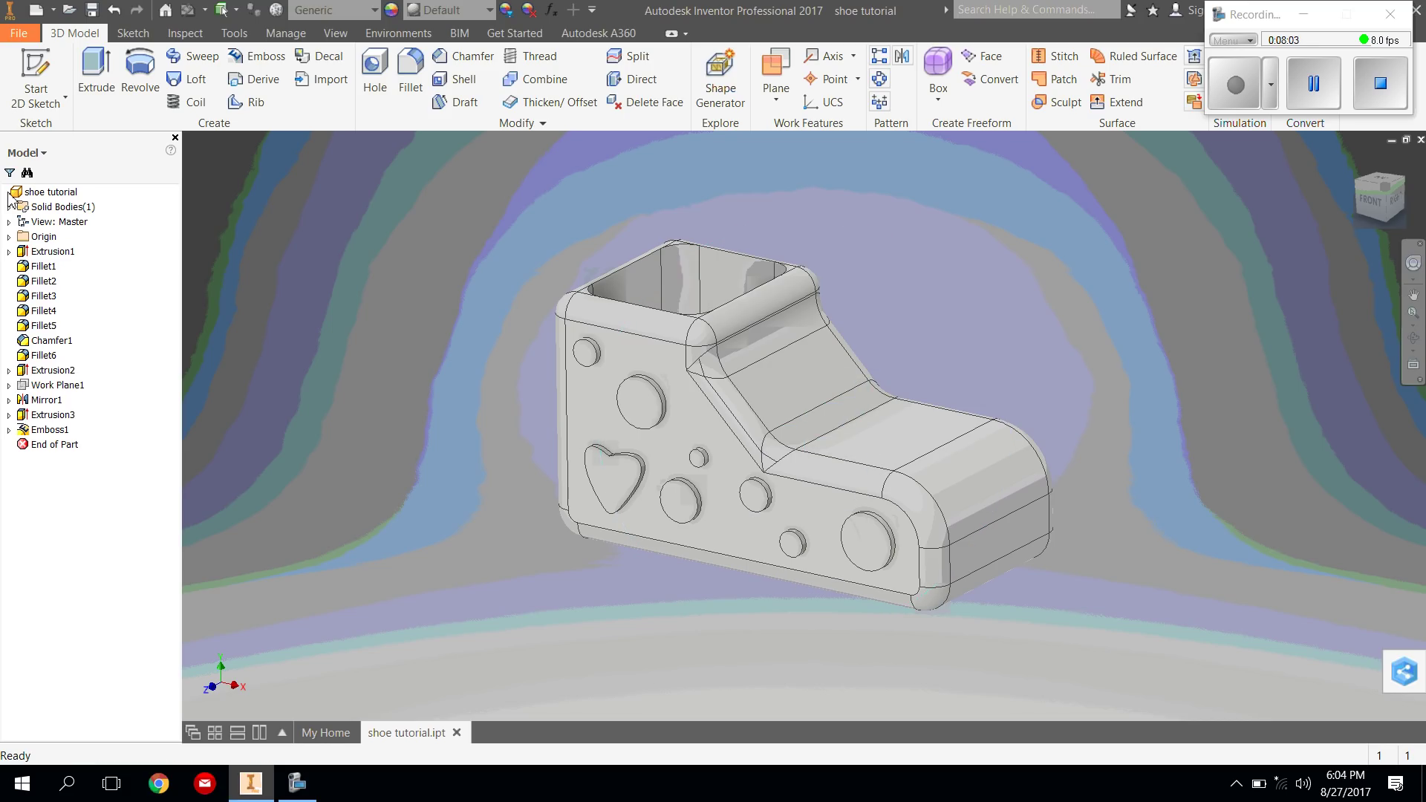
Start a new sketch on the shoe's sloped top face, discarding two trial vertical lines
left_click(48, 61)
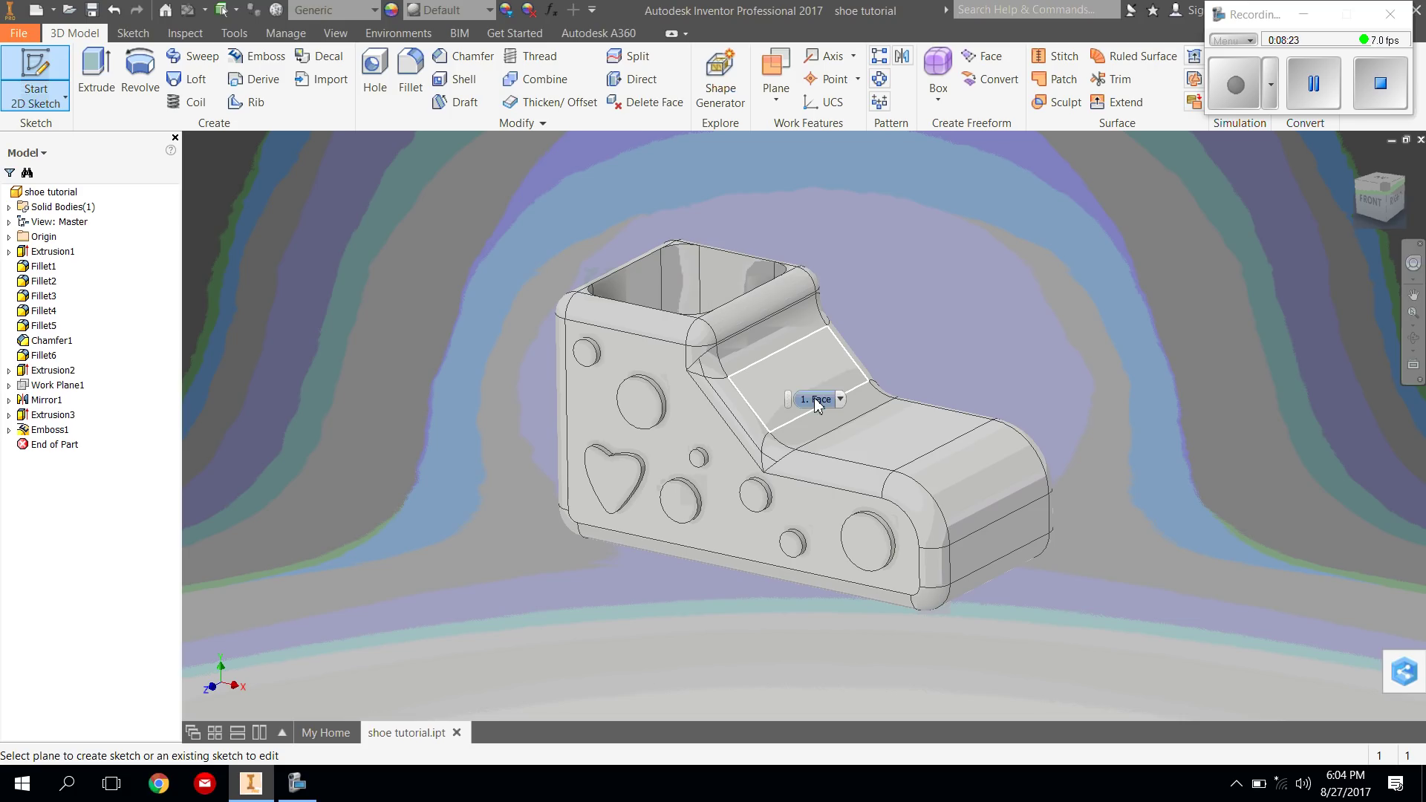
left_click(814, 399)
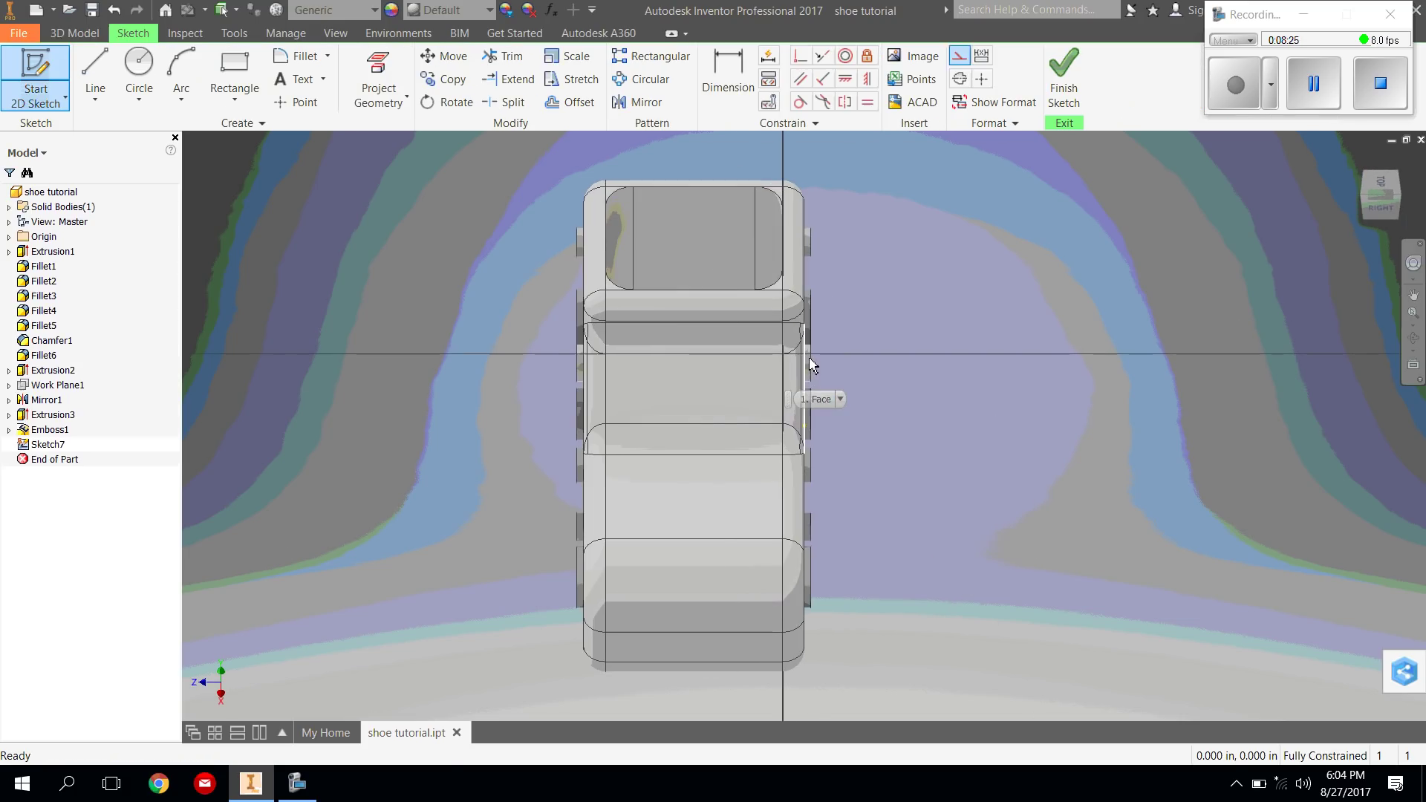
left_click(96, 78)
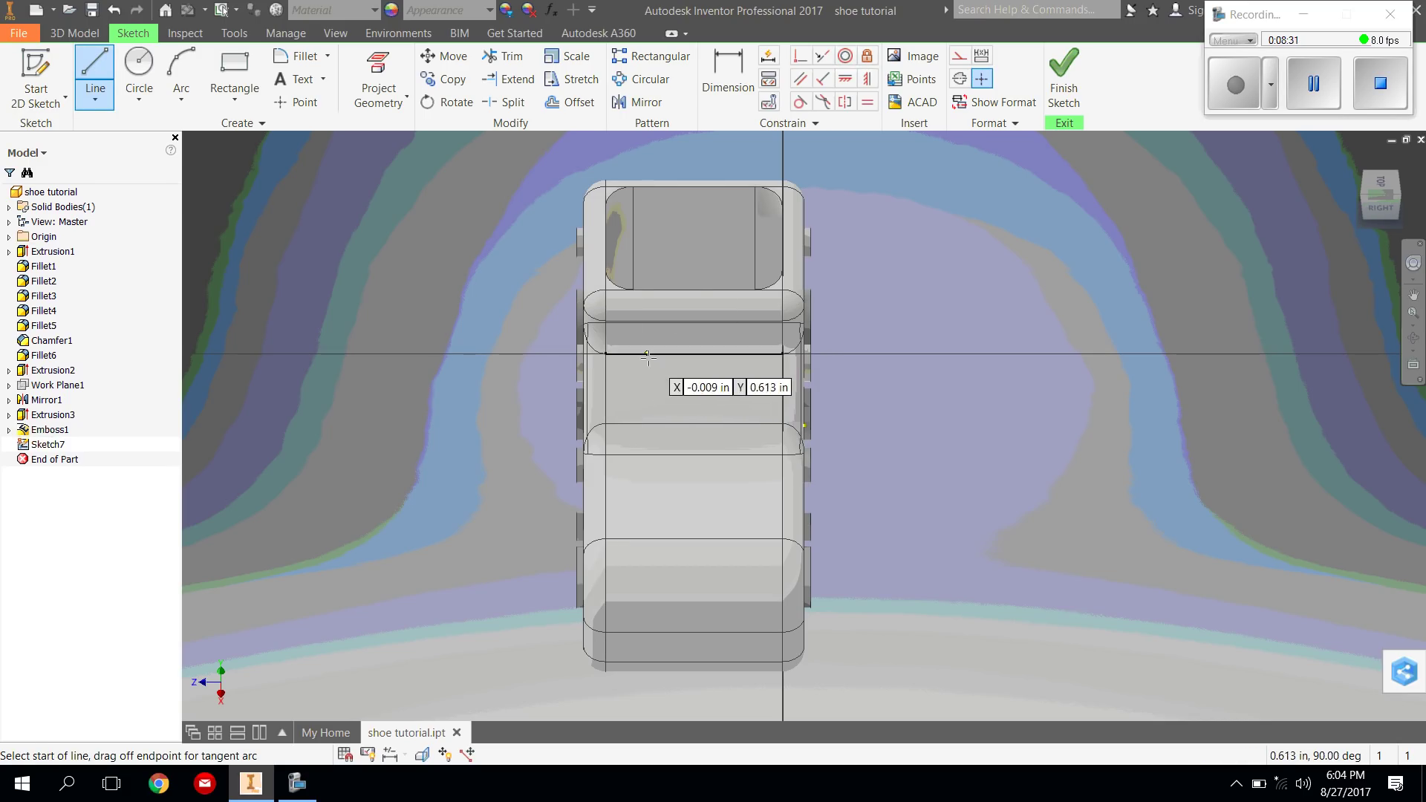
left_click(633, 290)
double_click(634, 445)
left_click(755, 290)
double_click(755, 446)
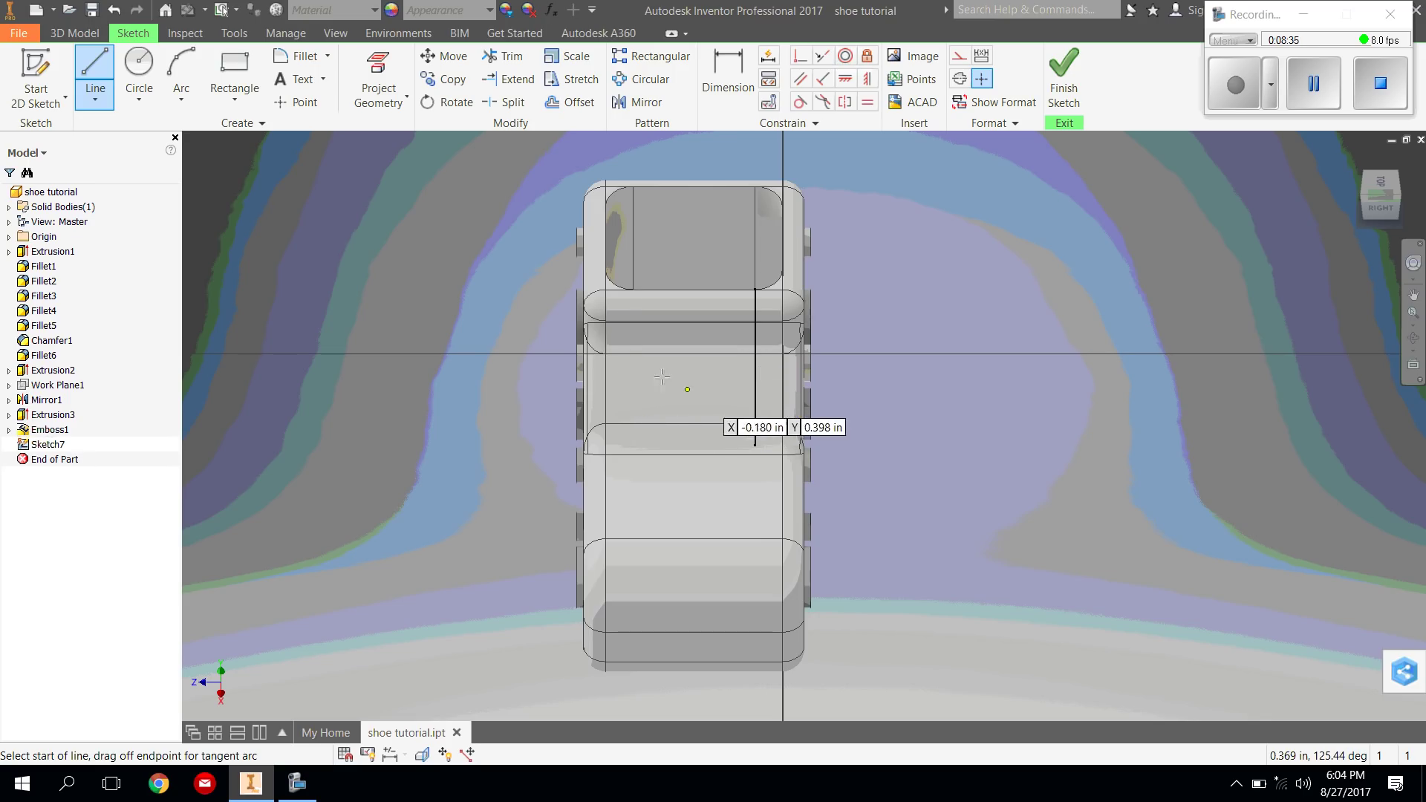
key("ctrl+z")
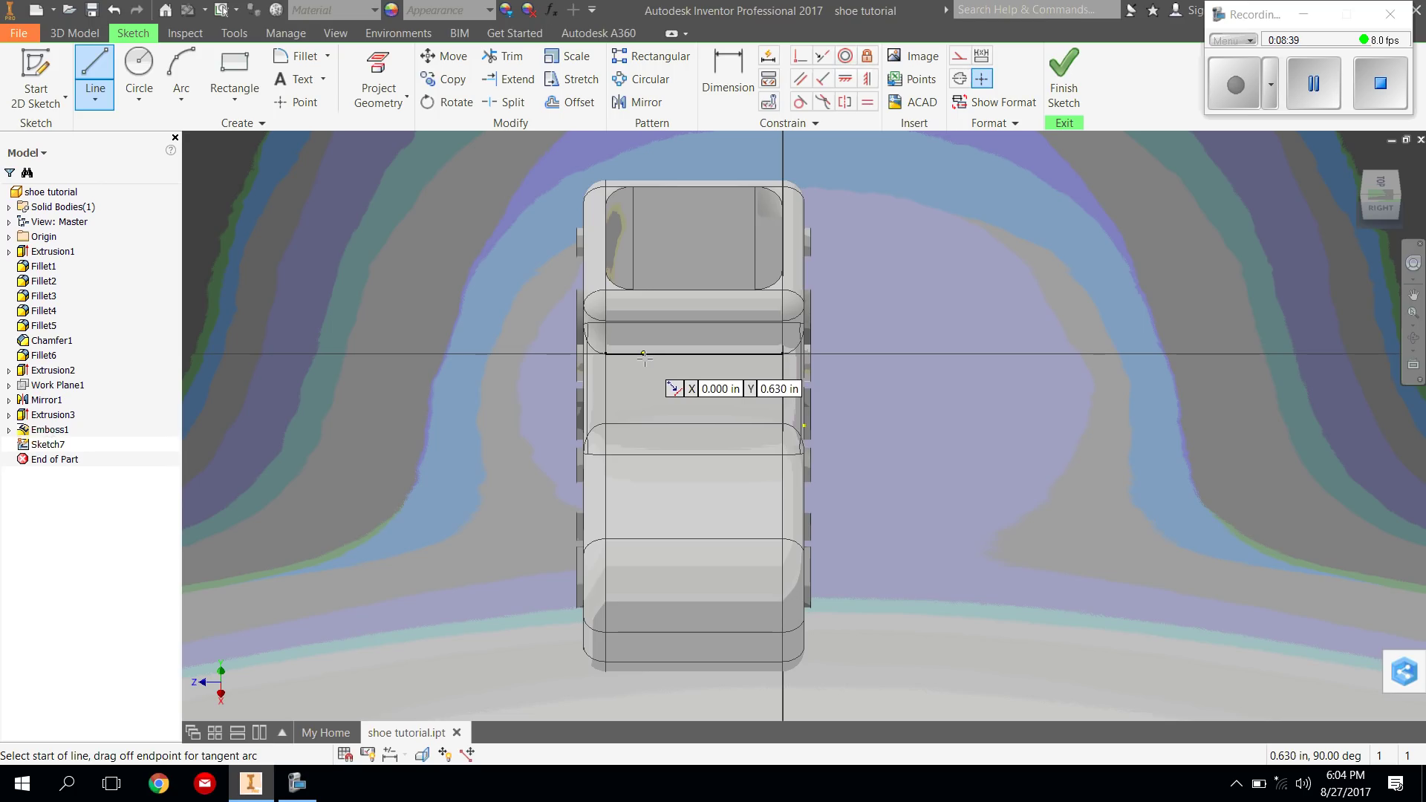
Draw two parallel diagonals and one crossing diagonal between the horizontal lines
left_click(645, 356)
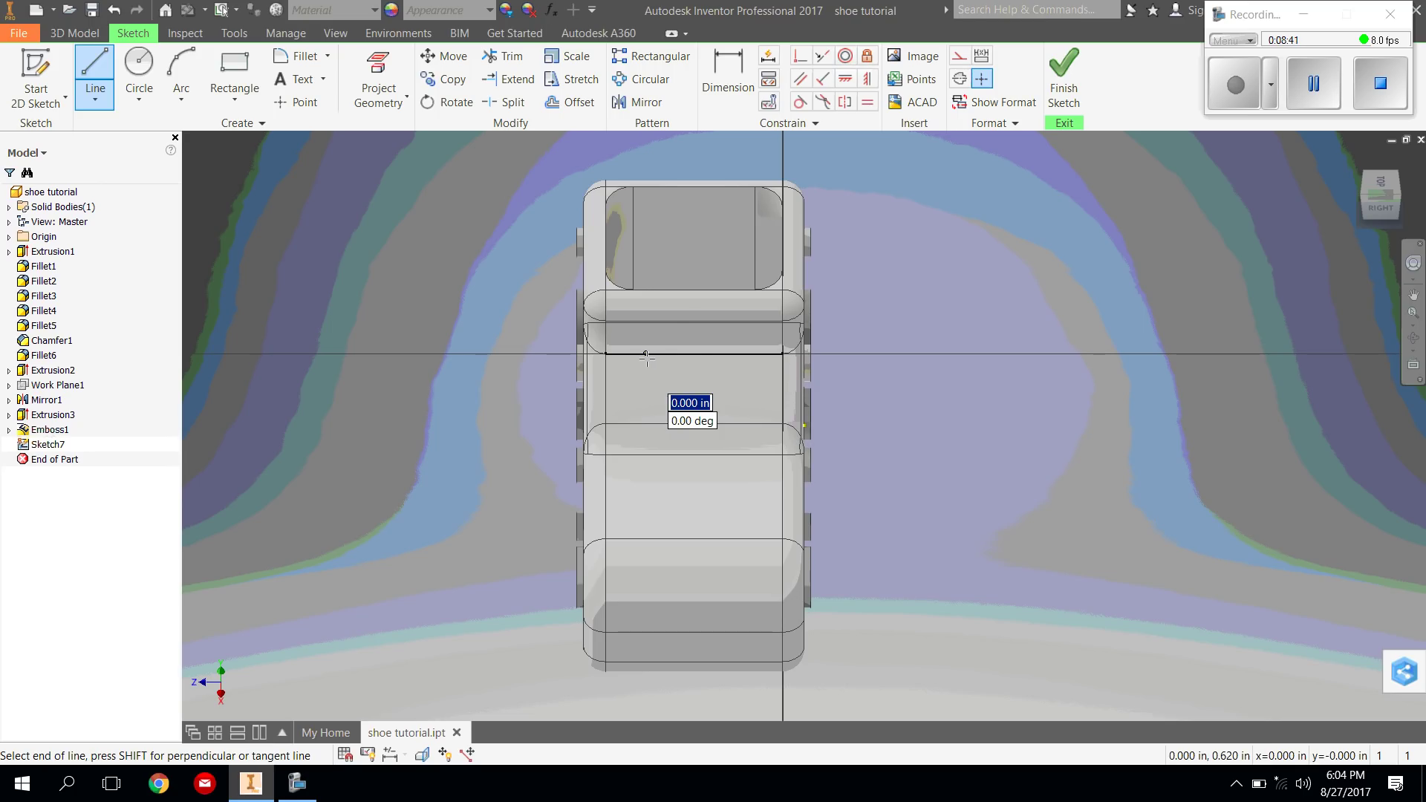
left_click(722, 424)
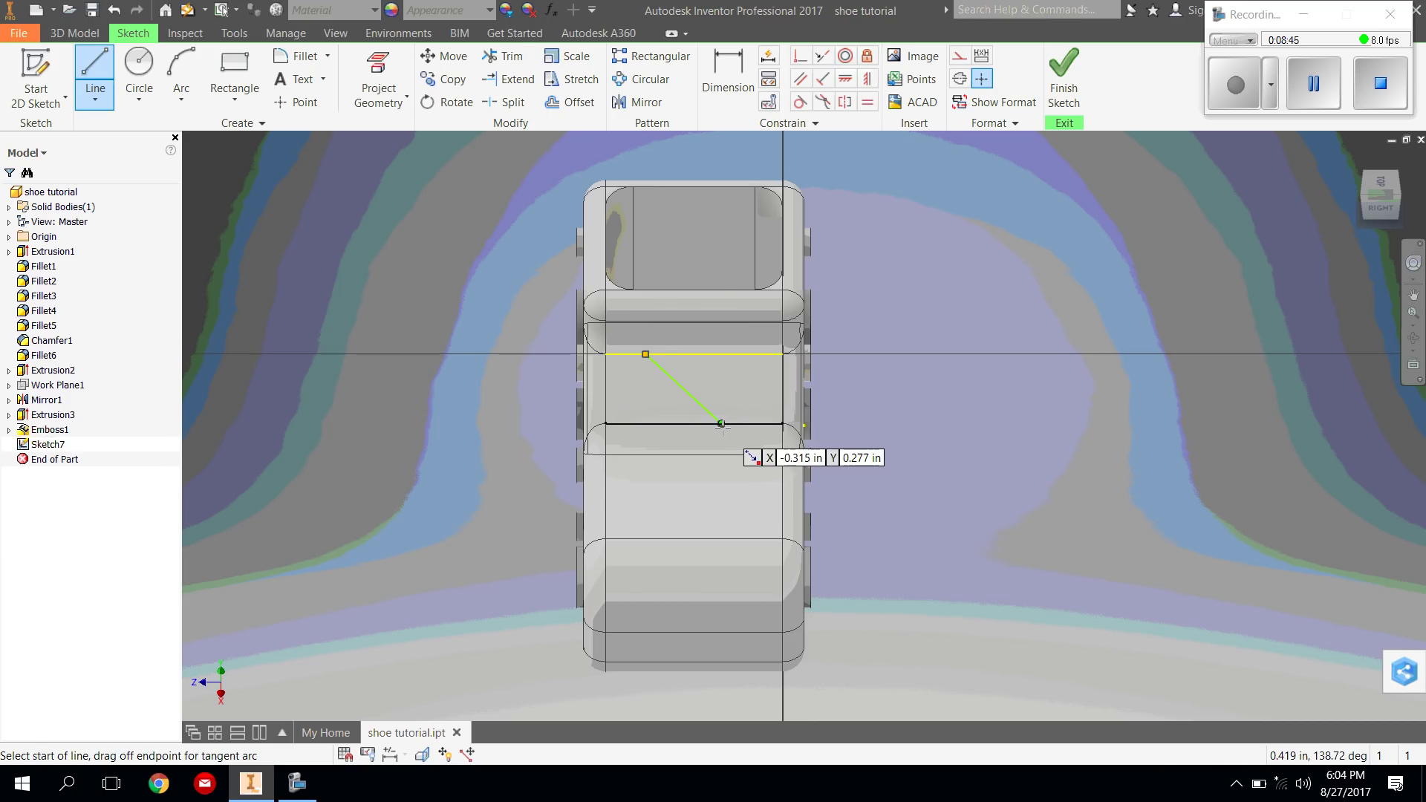
left_click(647, 355)
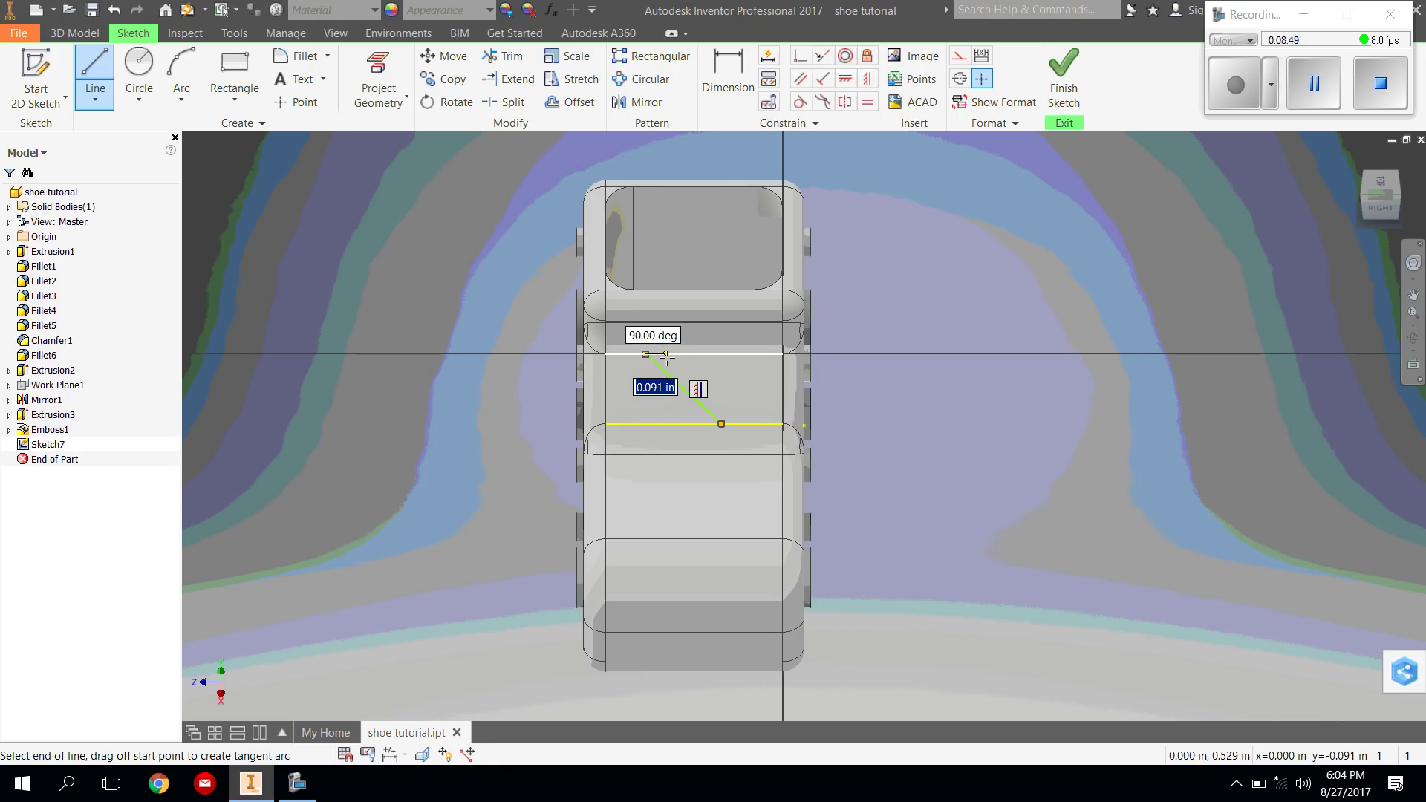
left_click(741, 424)
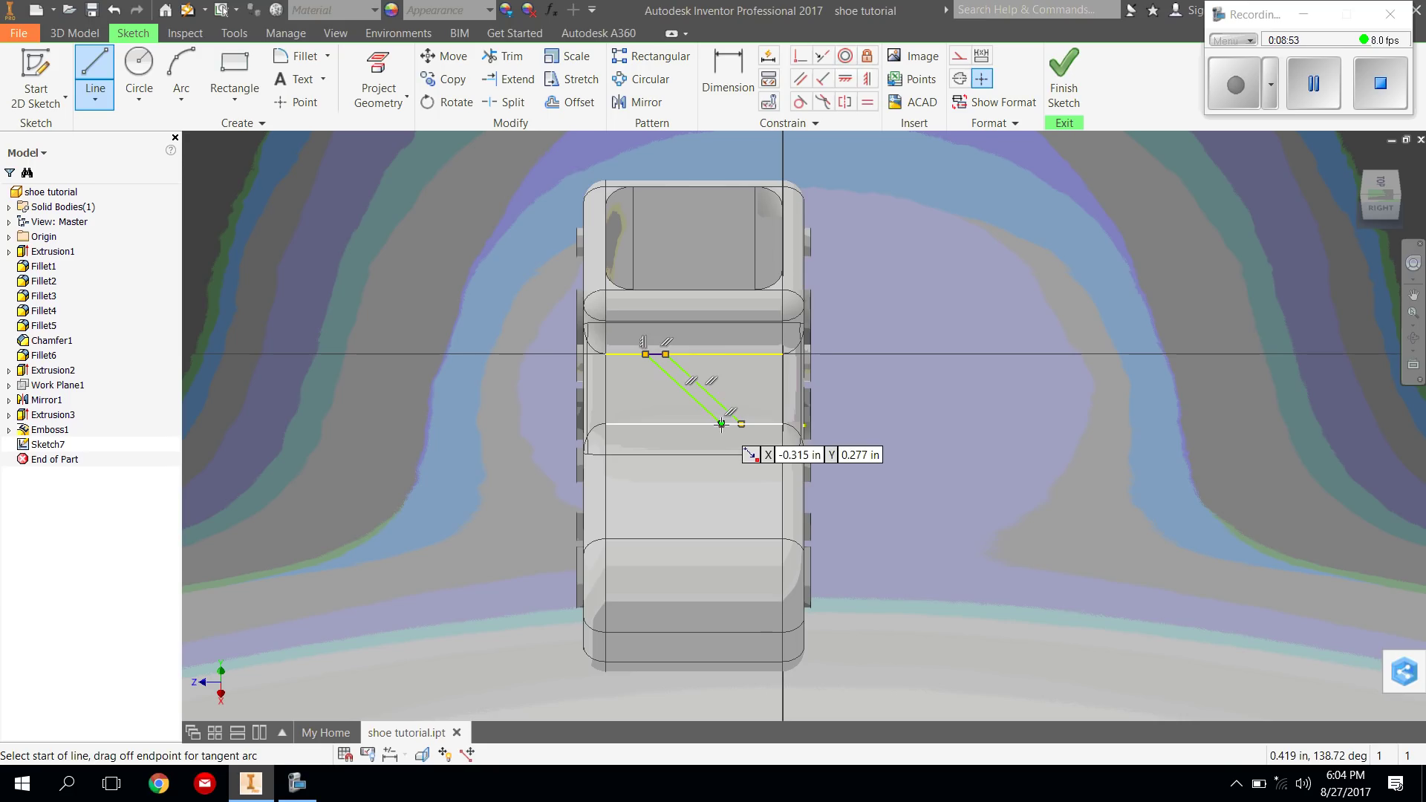
left_click(721, 355)
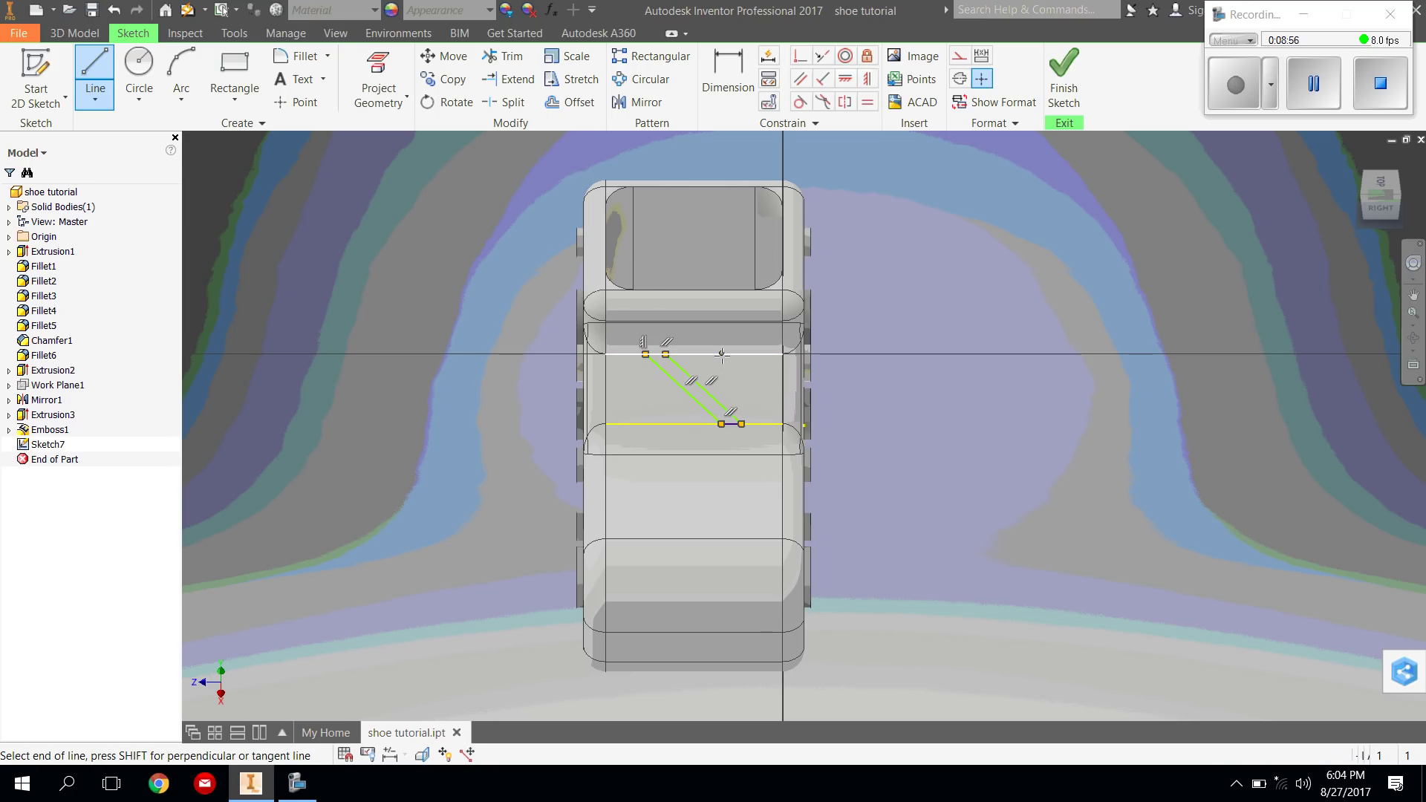
left_click(655, 423)
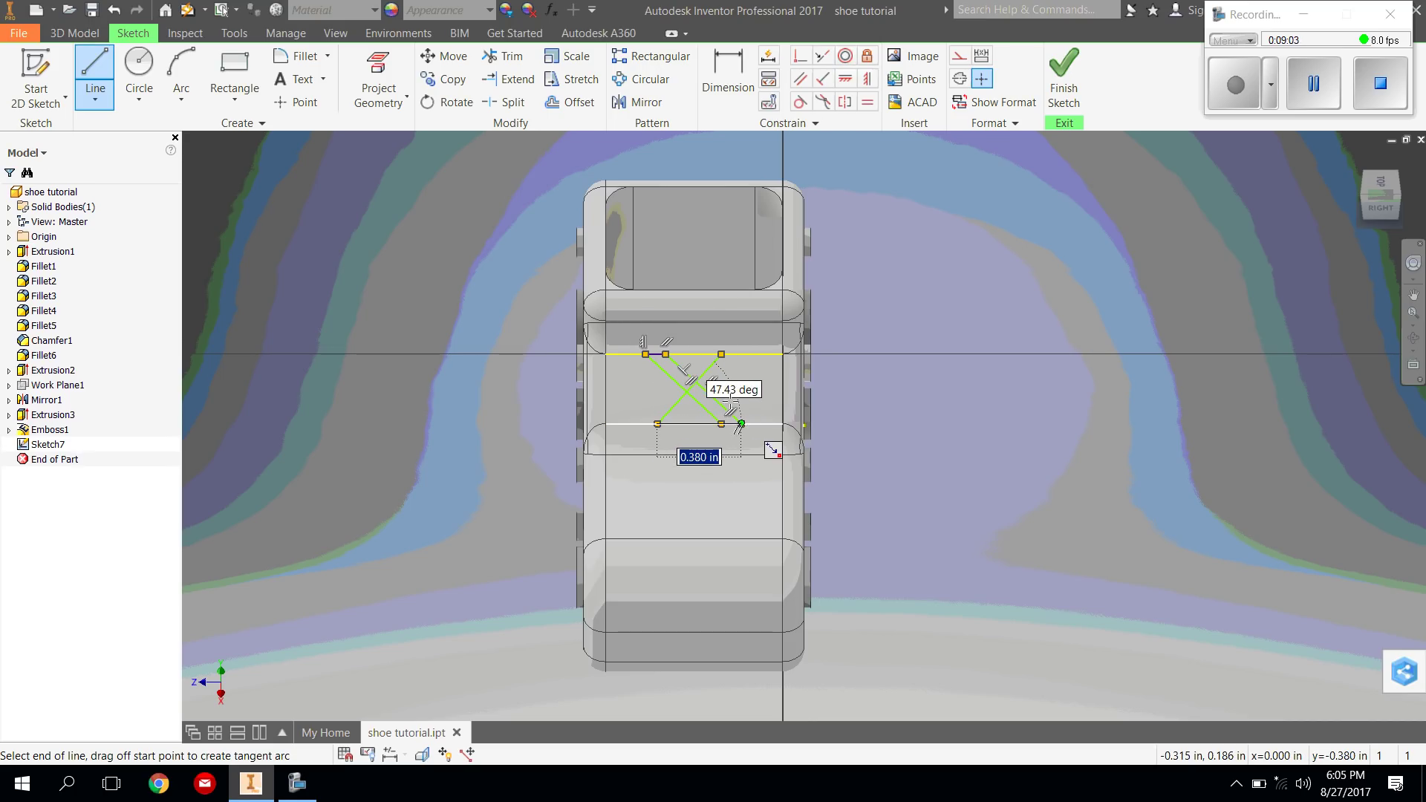
right_click(609, 419)
left_click(535, 414)
Add the remaining crossing diagonals so both X bands are doubled
left_click(95, 70)
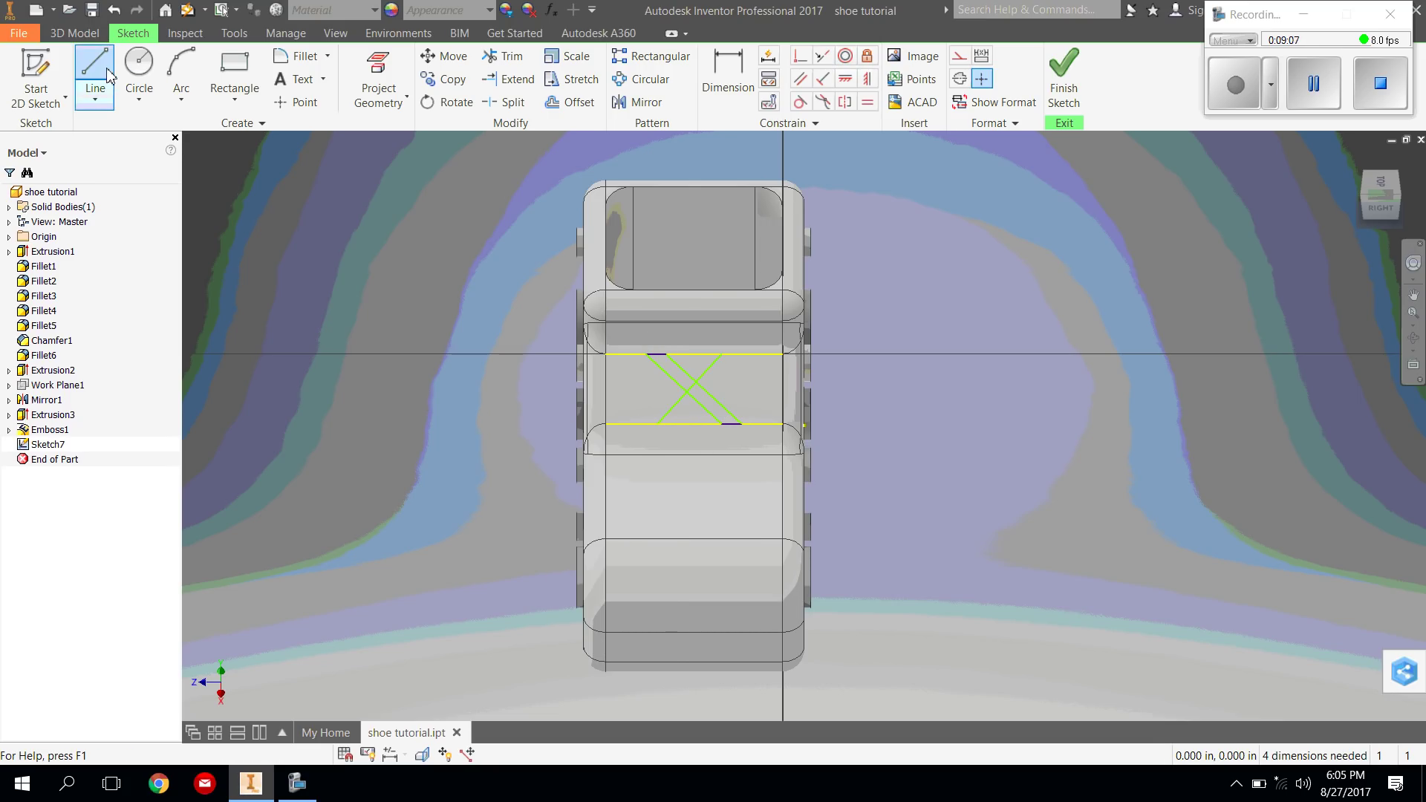
left_click(742, 355)
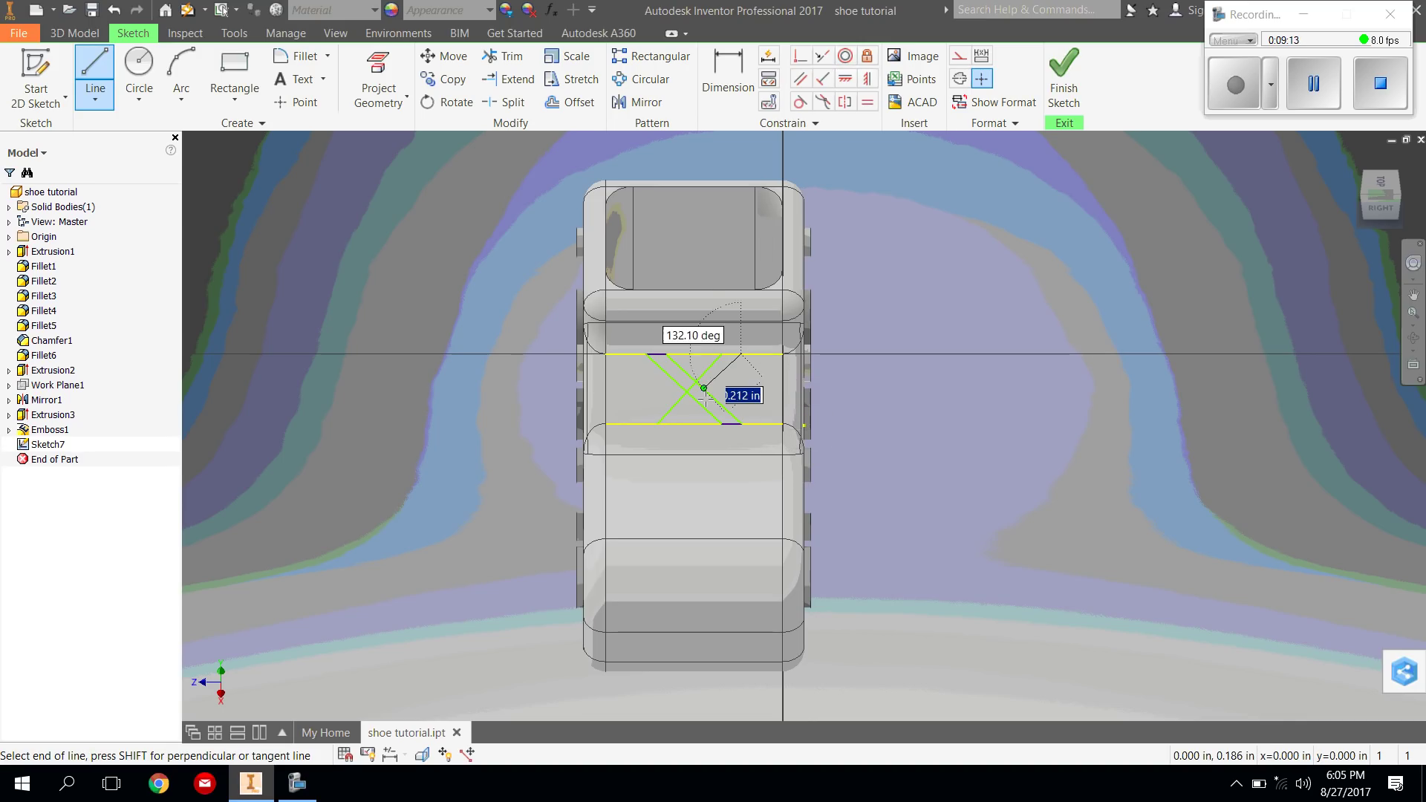
left_click(677, 424)
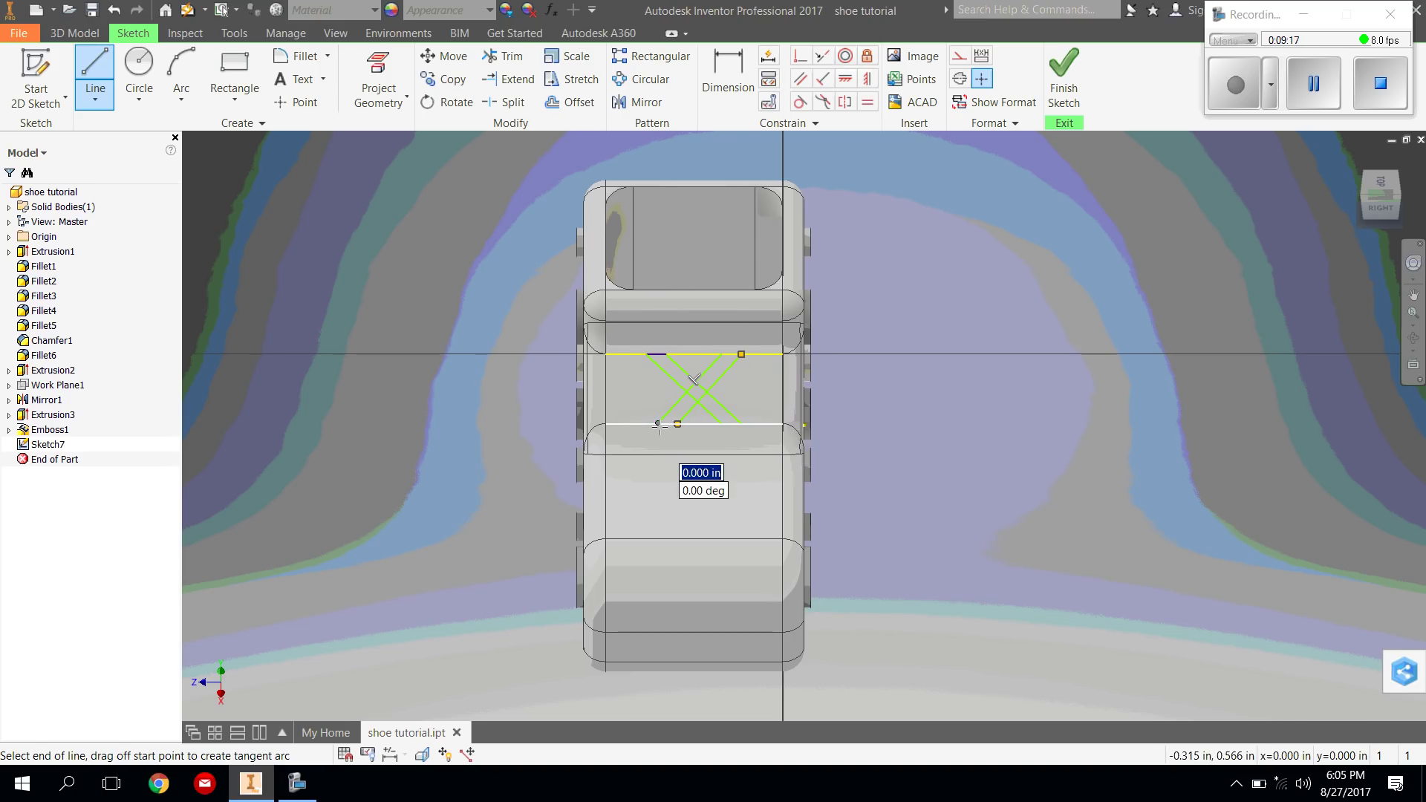
right_click(631, 399)
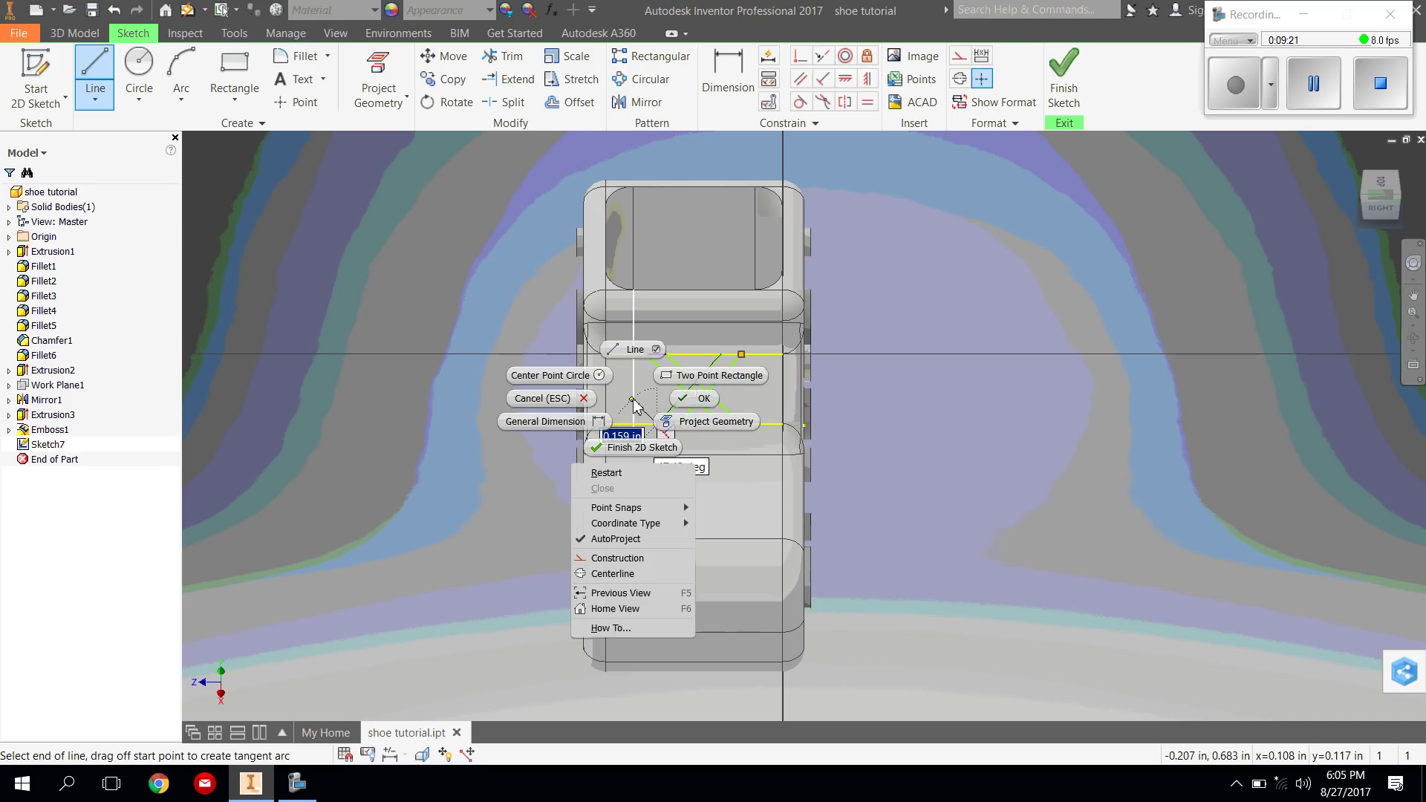
left_click(696, 398)
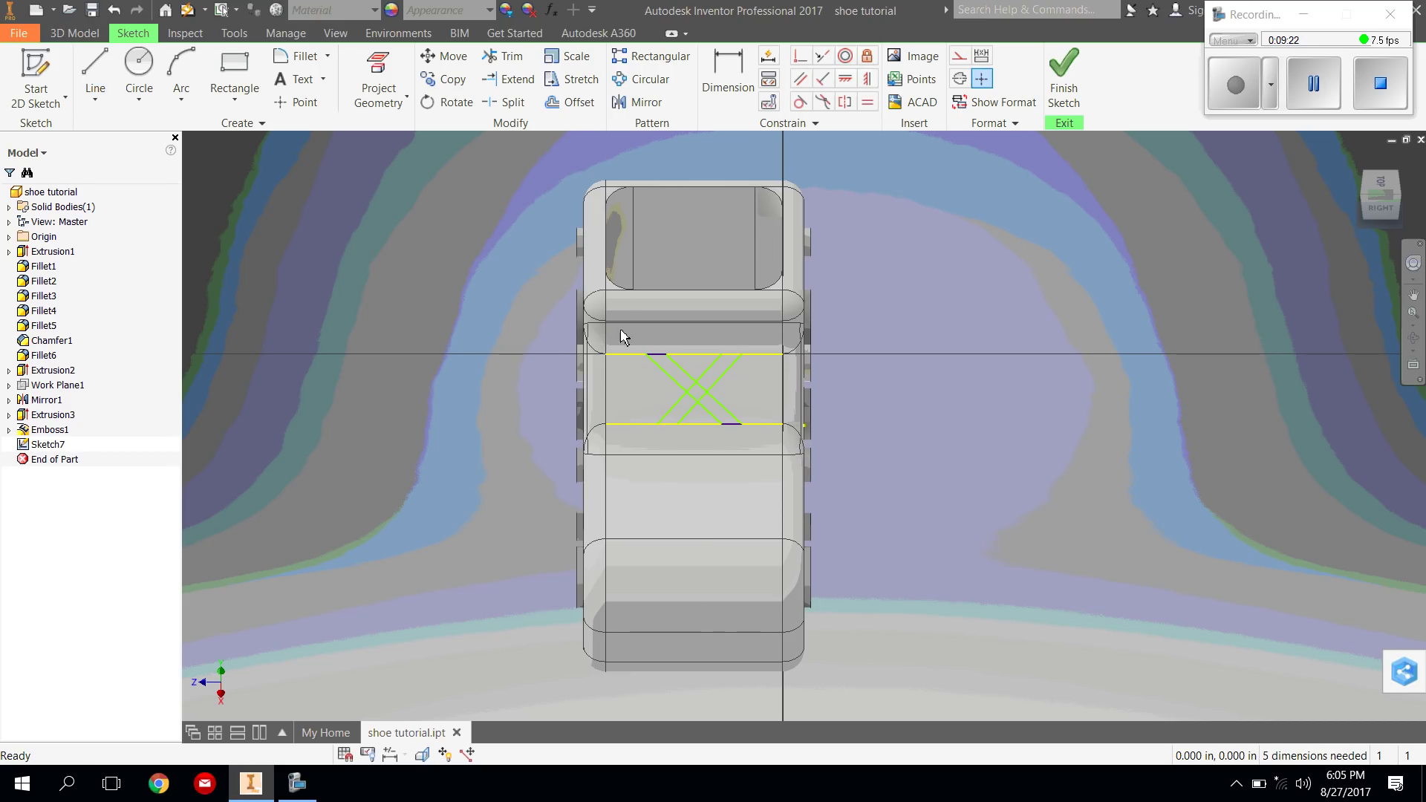
left_click(95, 78)
left_click(733, 355)
double_click(733, 377)
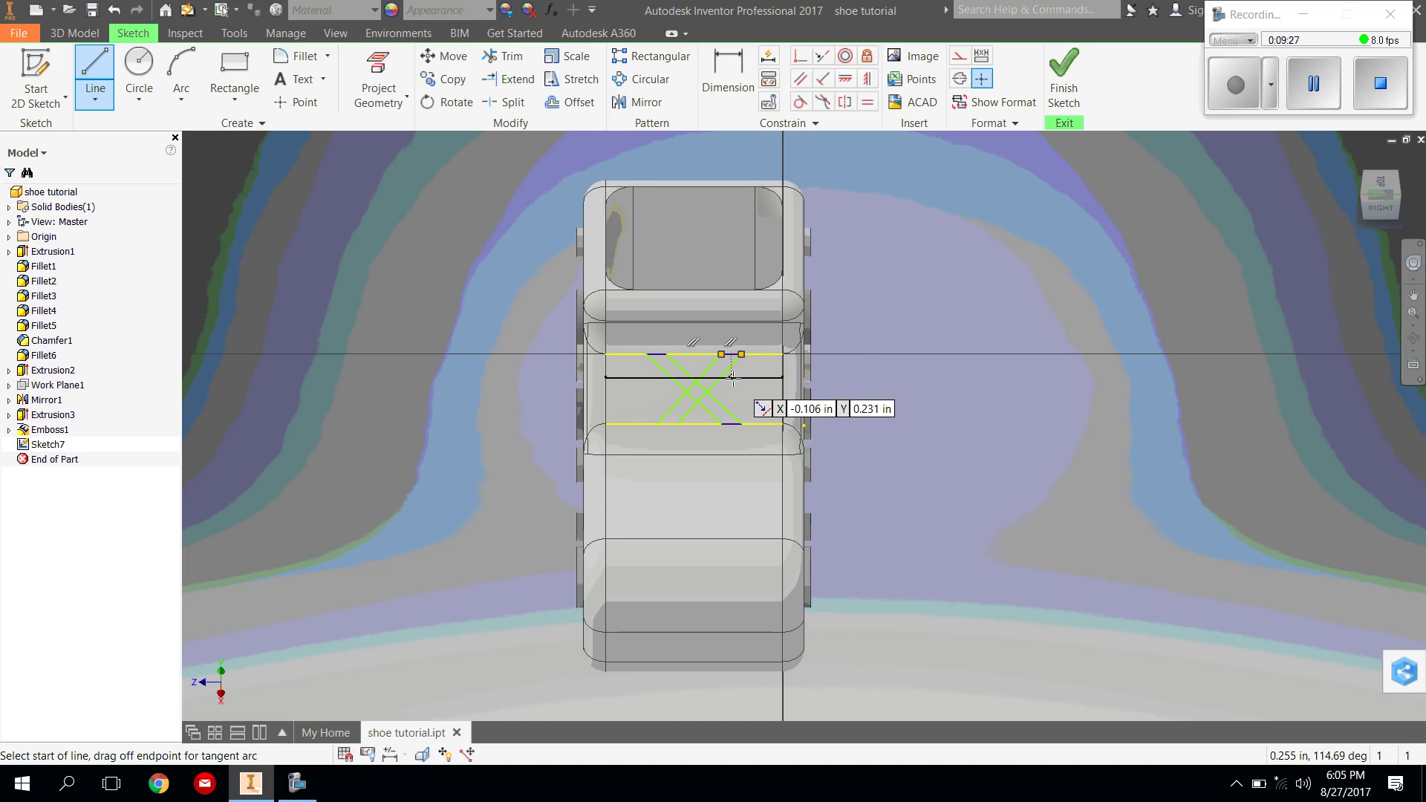
right_click(733, 377)
left_click(793, 381)
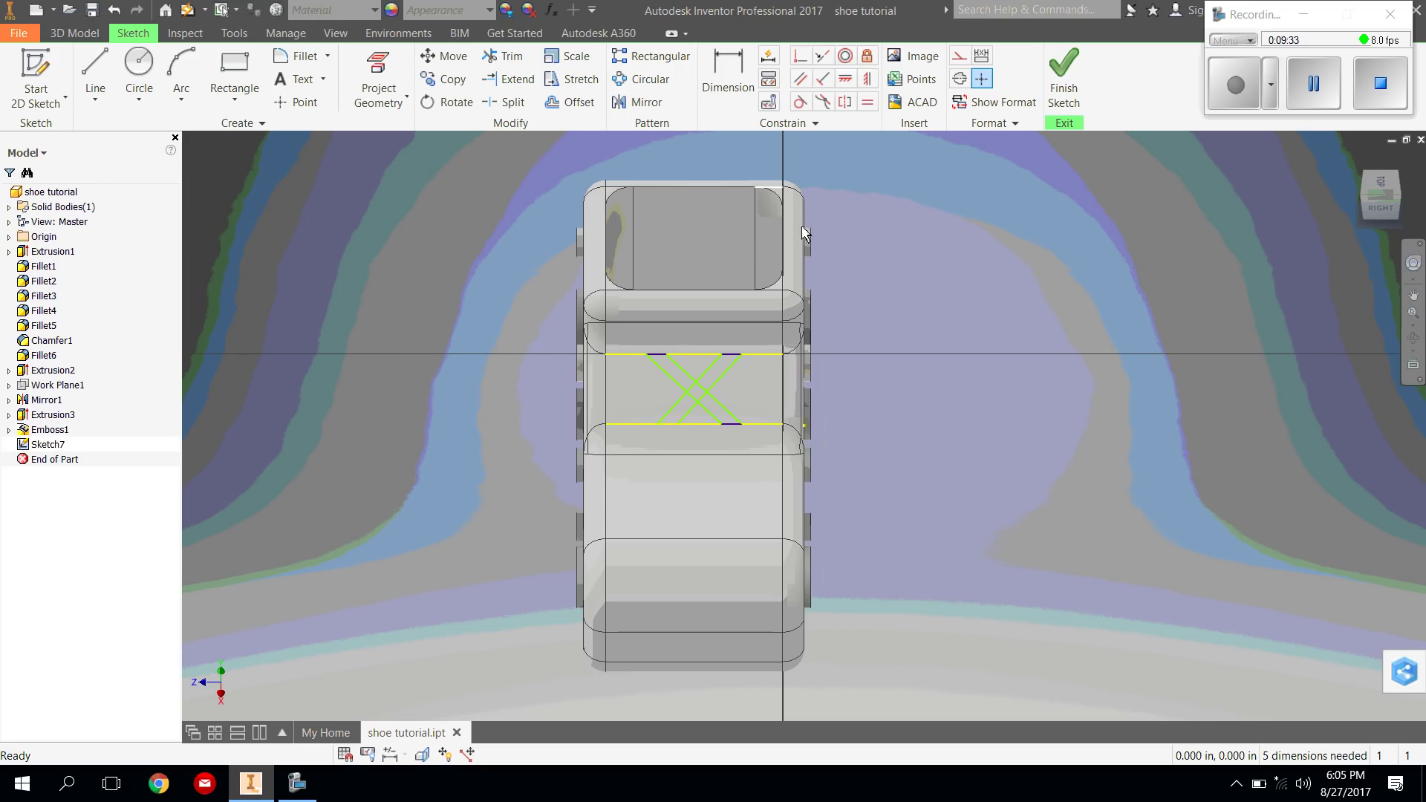
Trim the four overlapping diagonal pieces at the X's centre and finish Sketch7
left_click(505, 66)
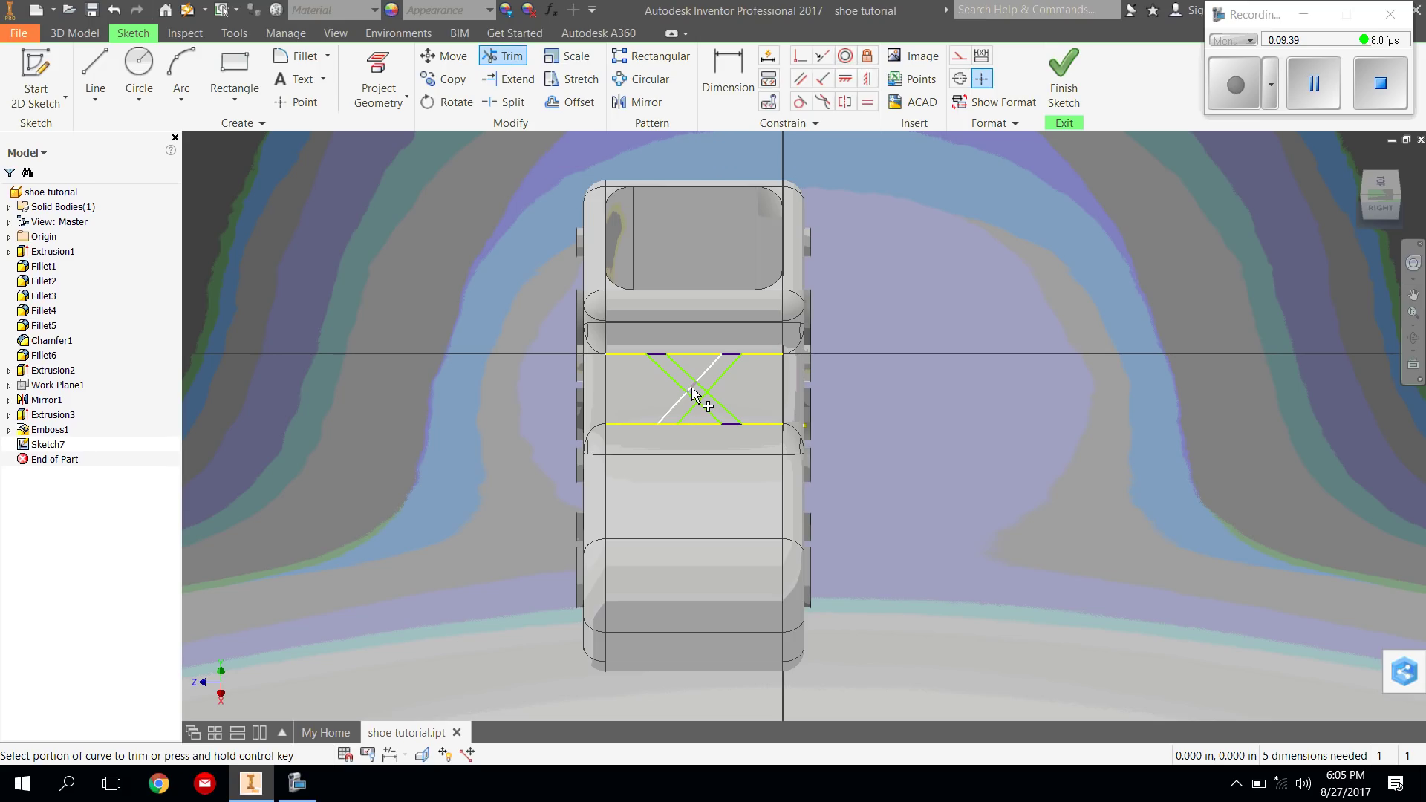
left_click(693, 389)
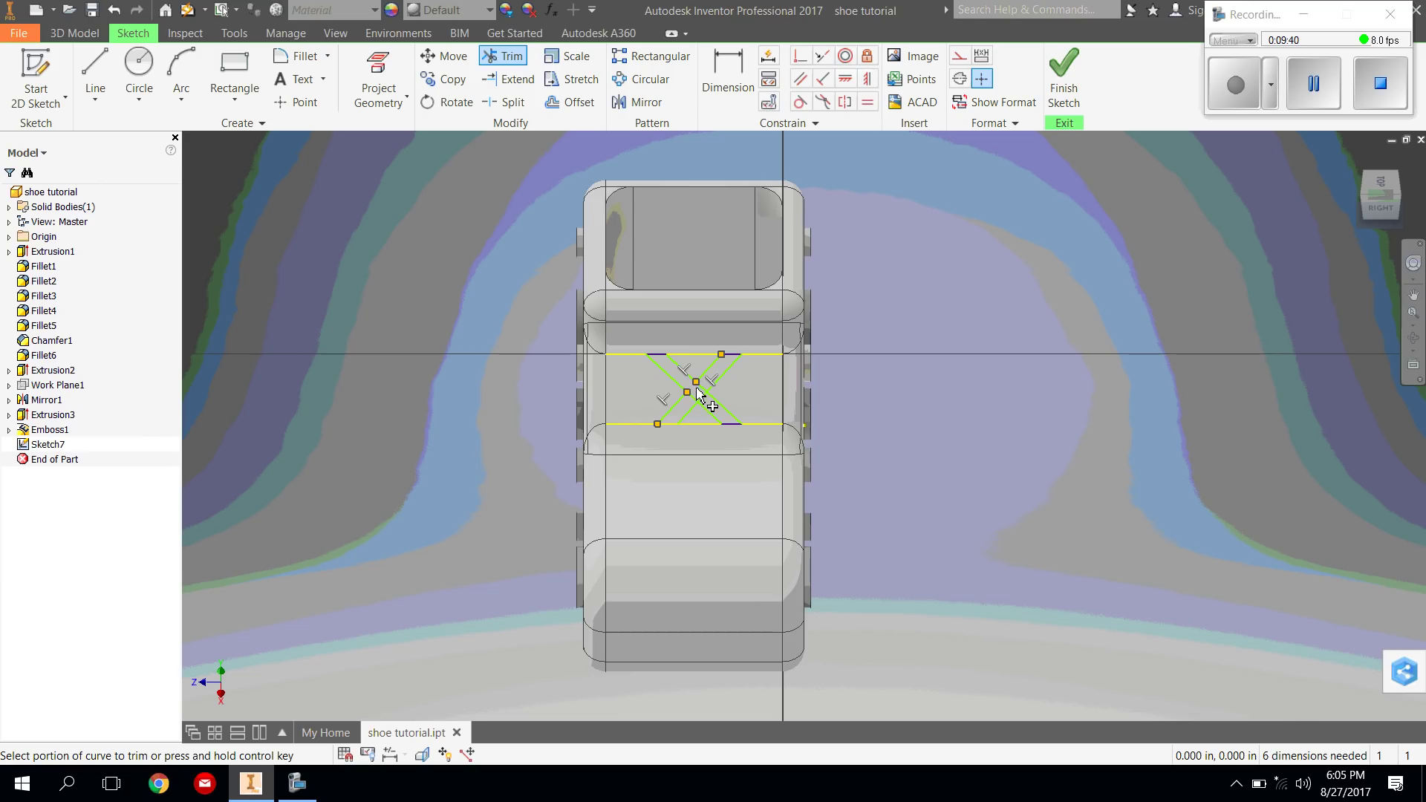
left_click(702, 388)
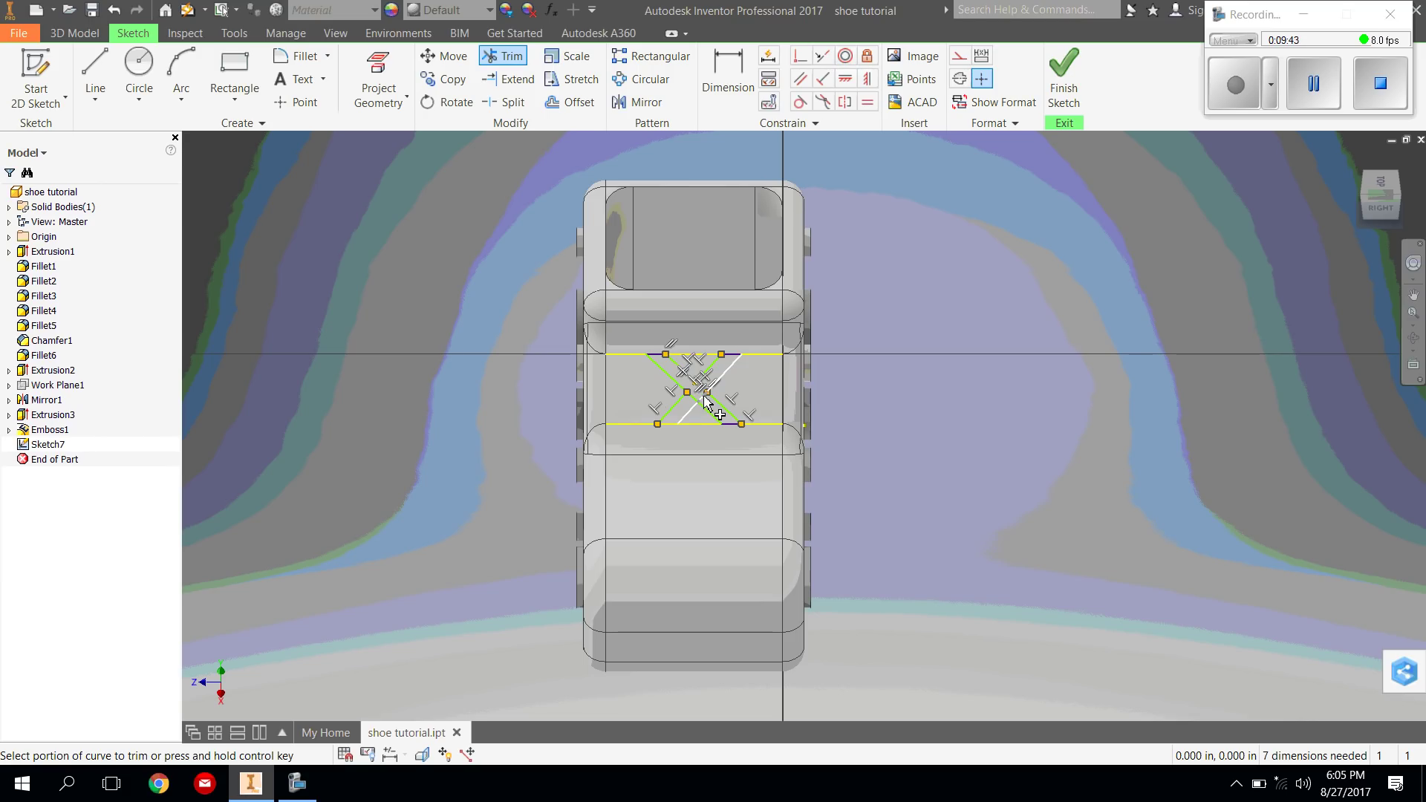
left_click(704, 401)
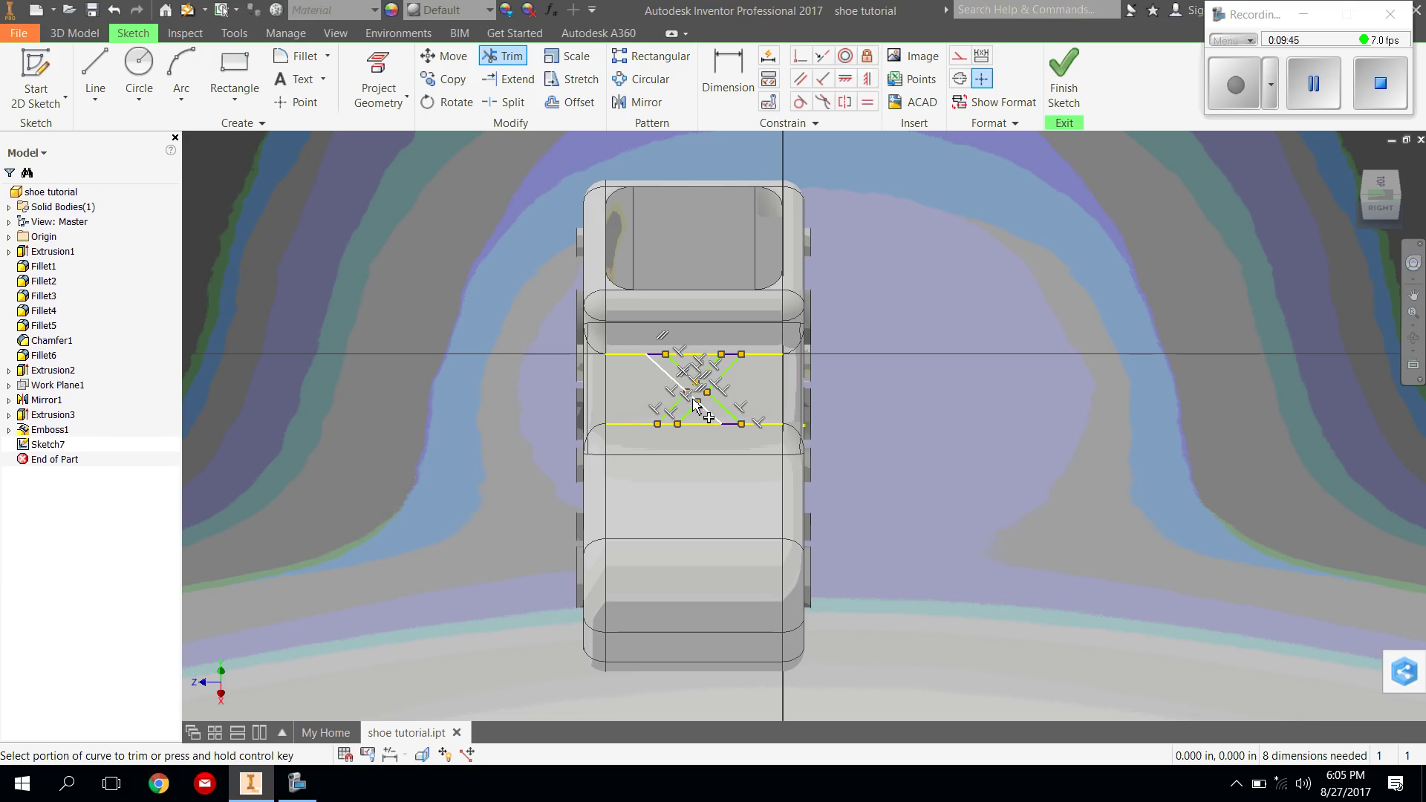
left_click(693, 398)
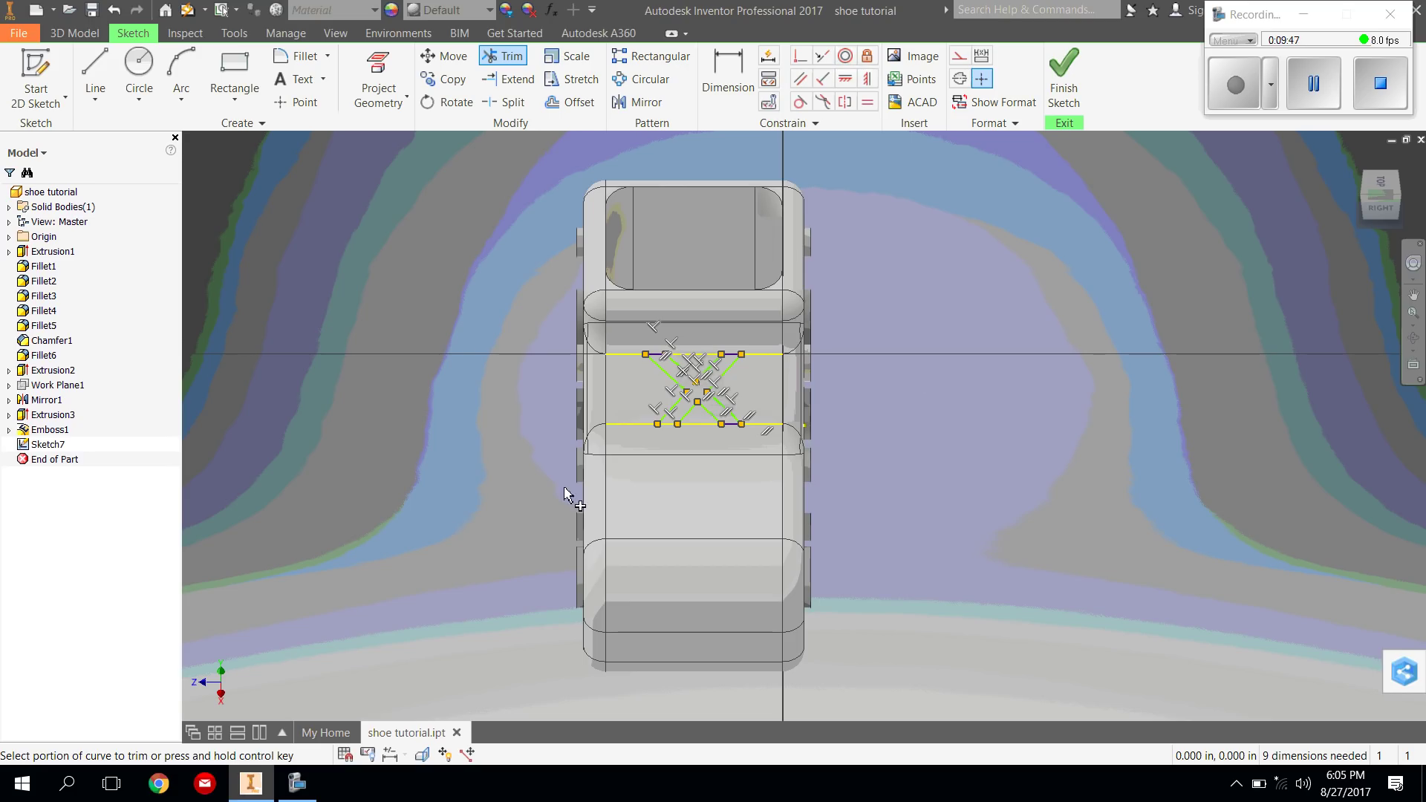
left_click(1062, 82)
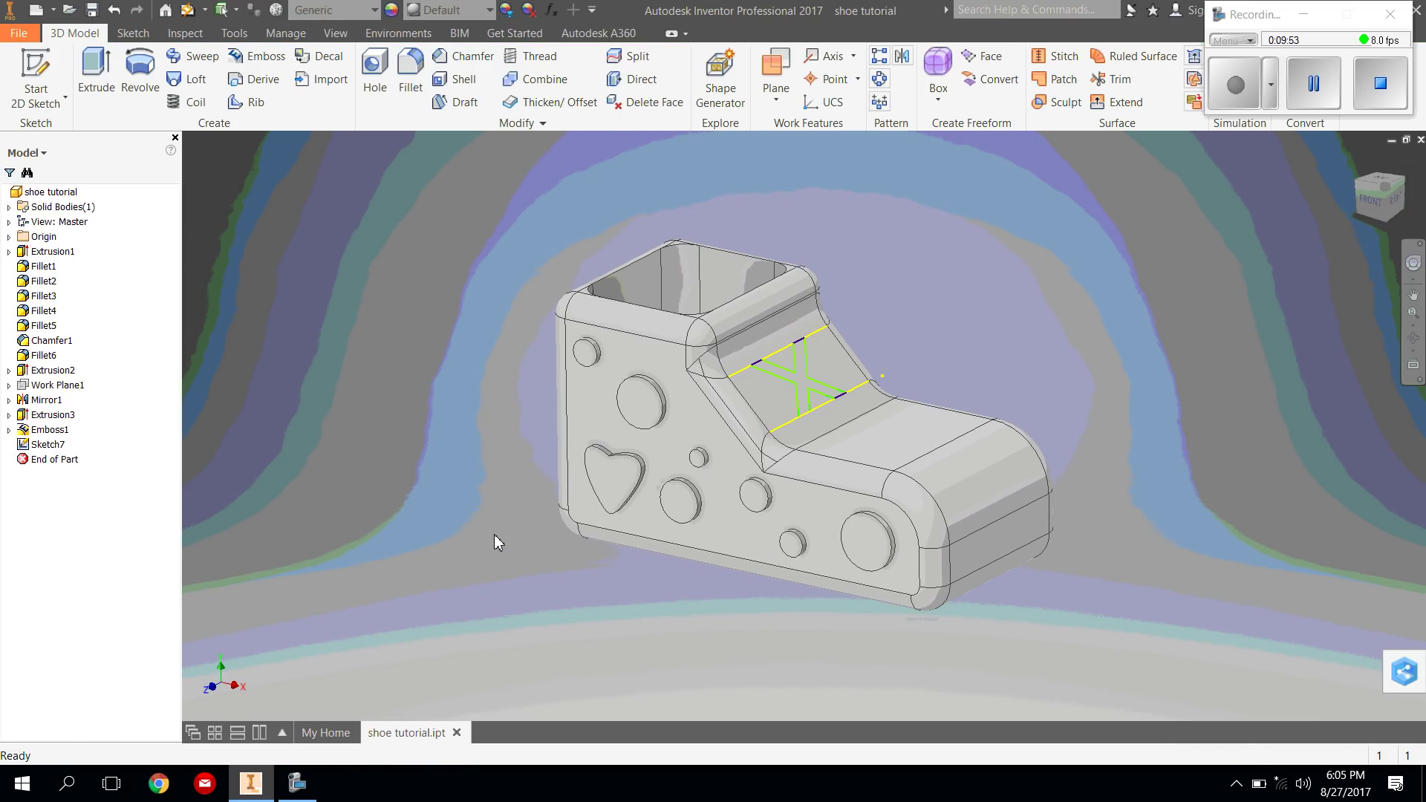
left_click(94, 72)
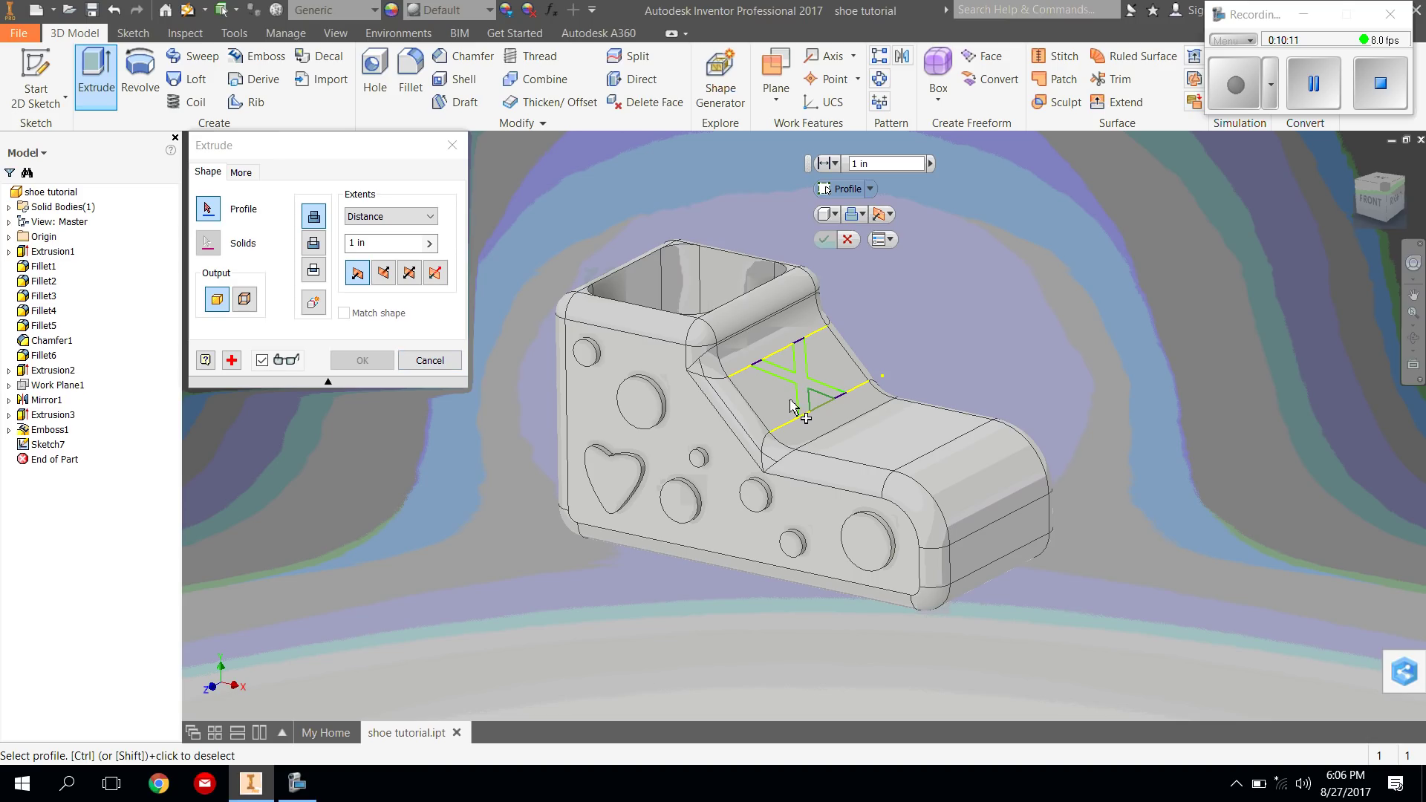
left_click(430, 359)
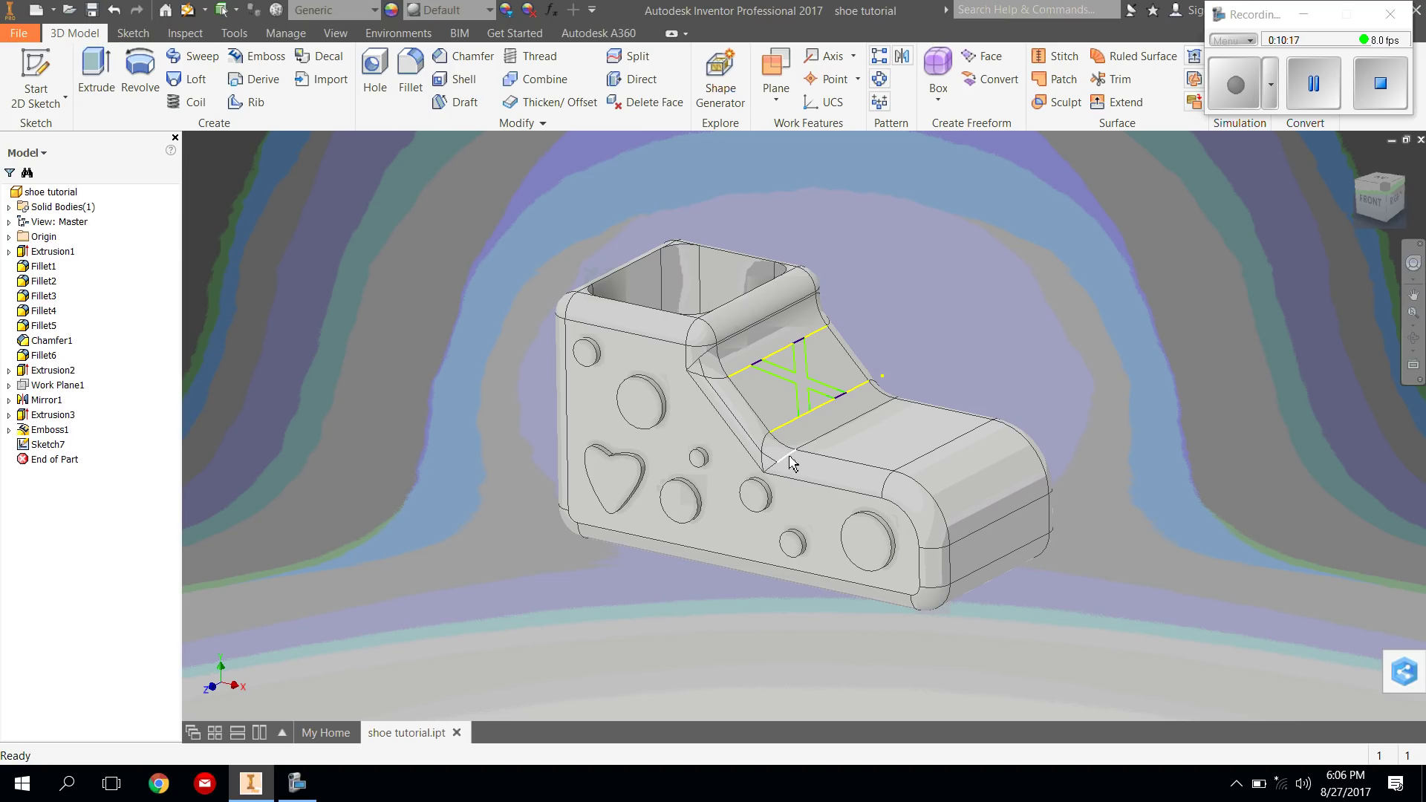
right_click(49, 445)
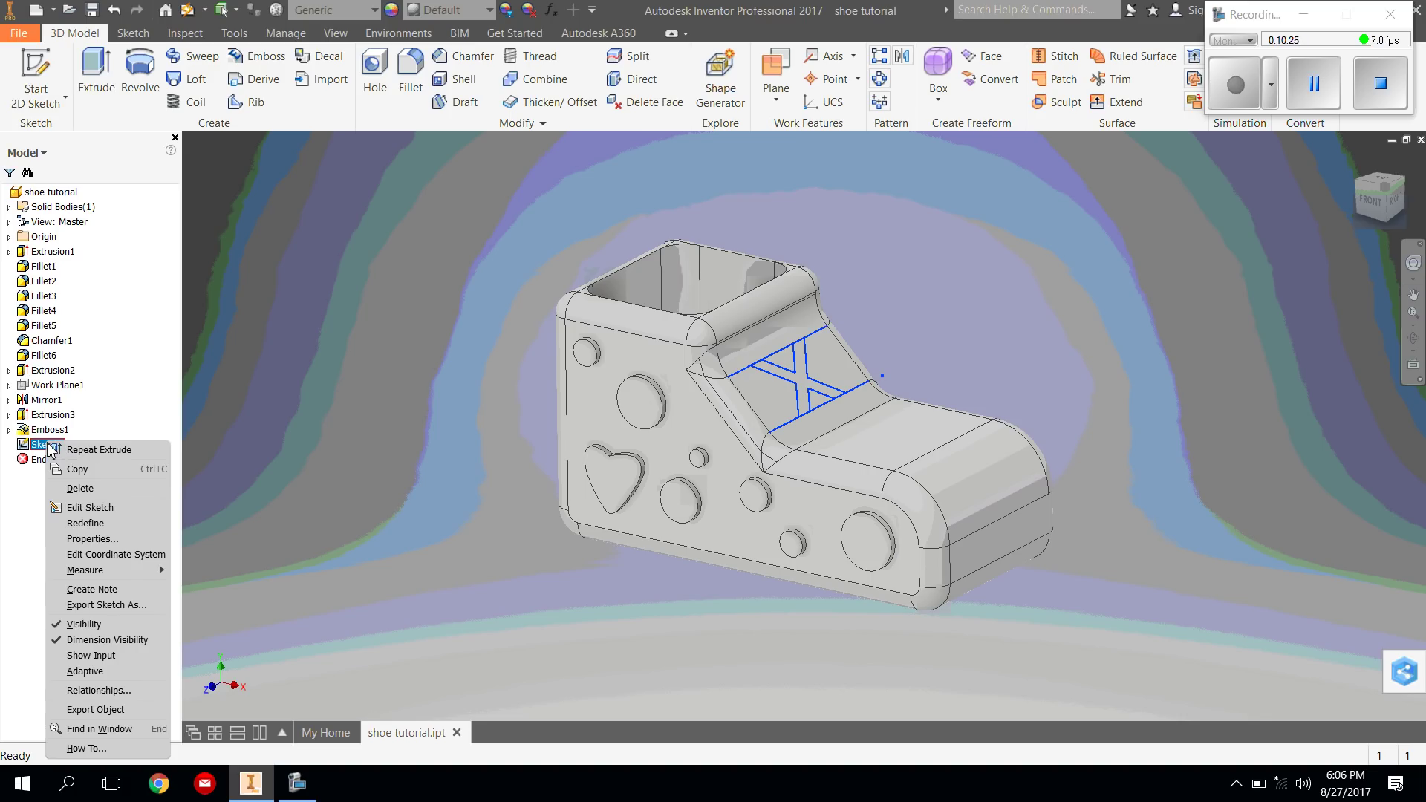
left_click(89, 507)
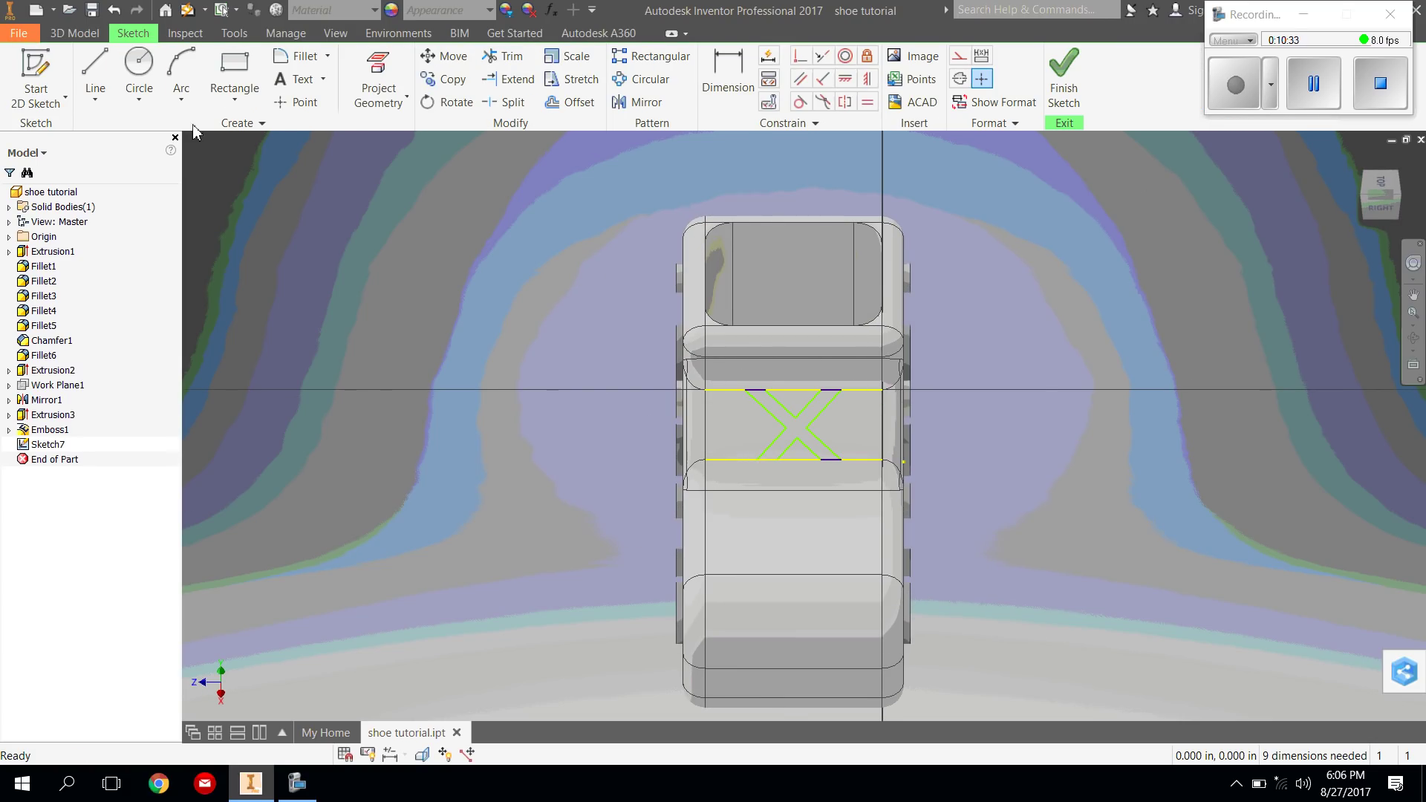
left_click(95, 74)
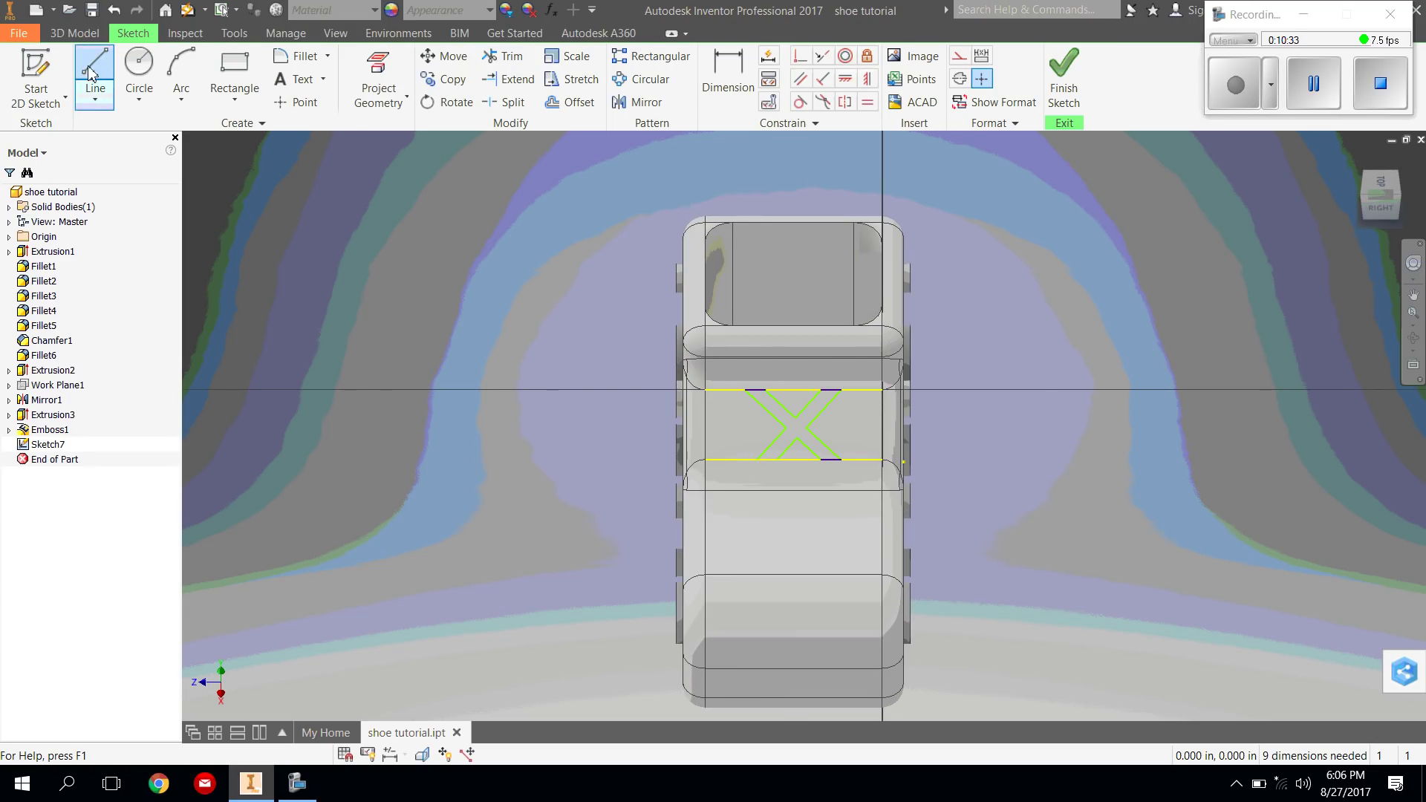
left_click(757, 459)
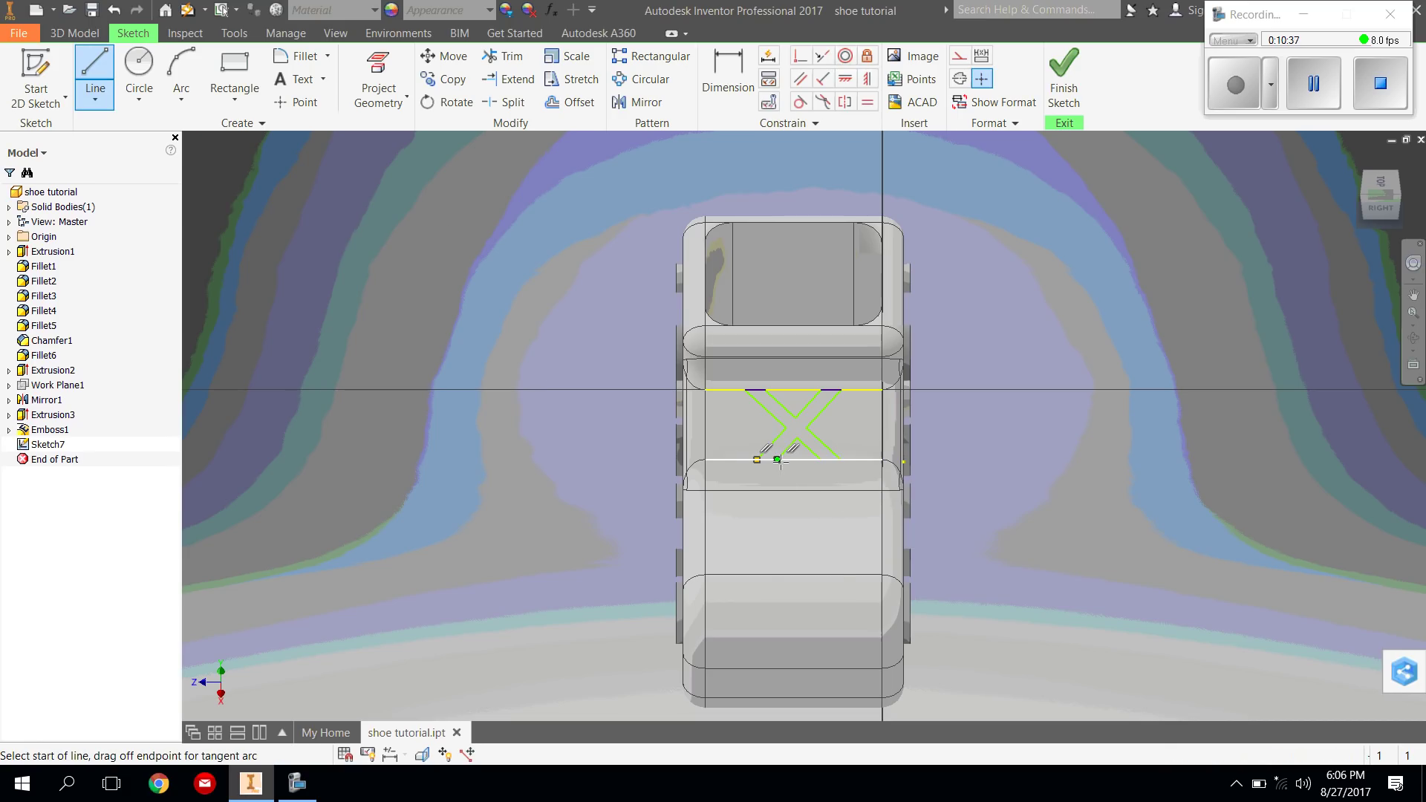
right_click(780, 463)
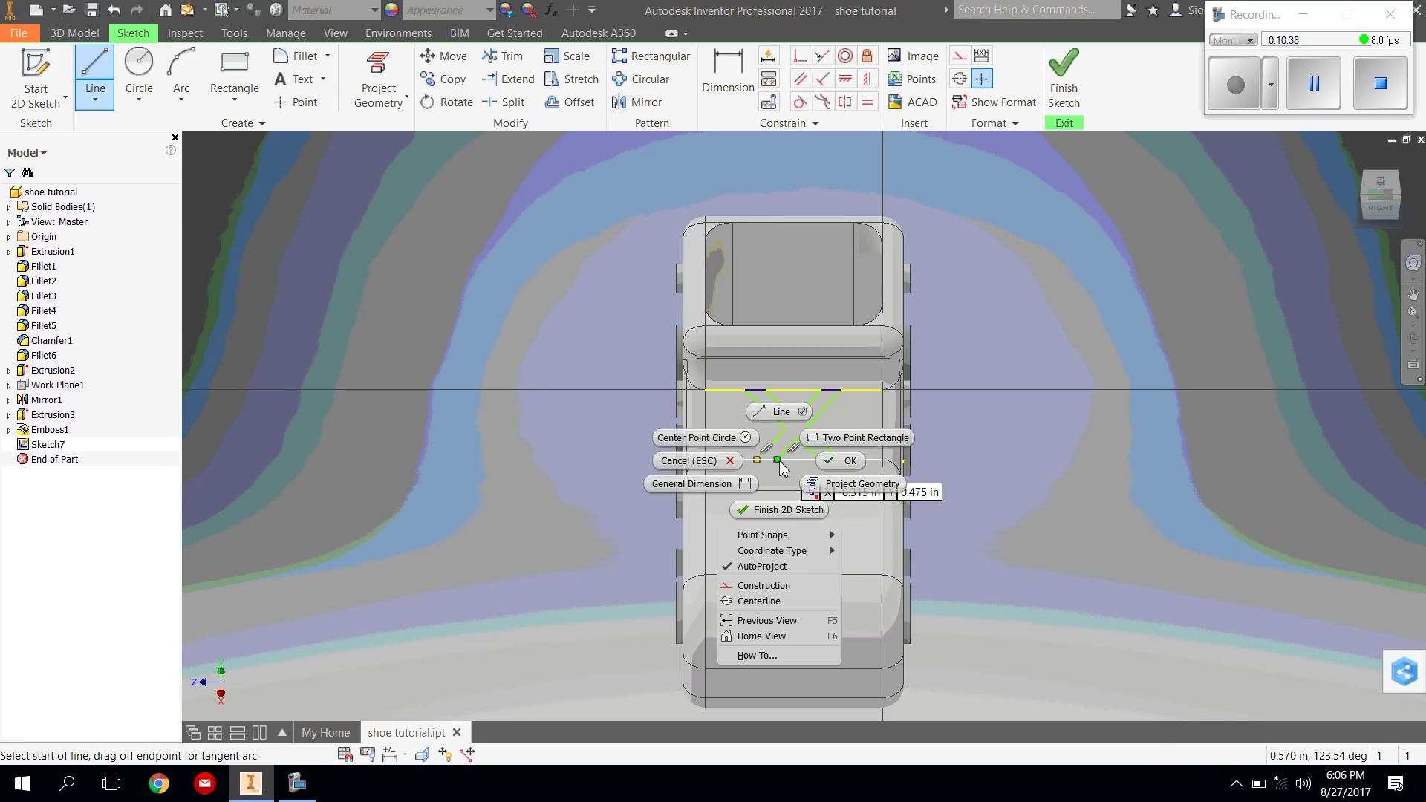
left_click(834, 469)
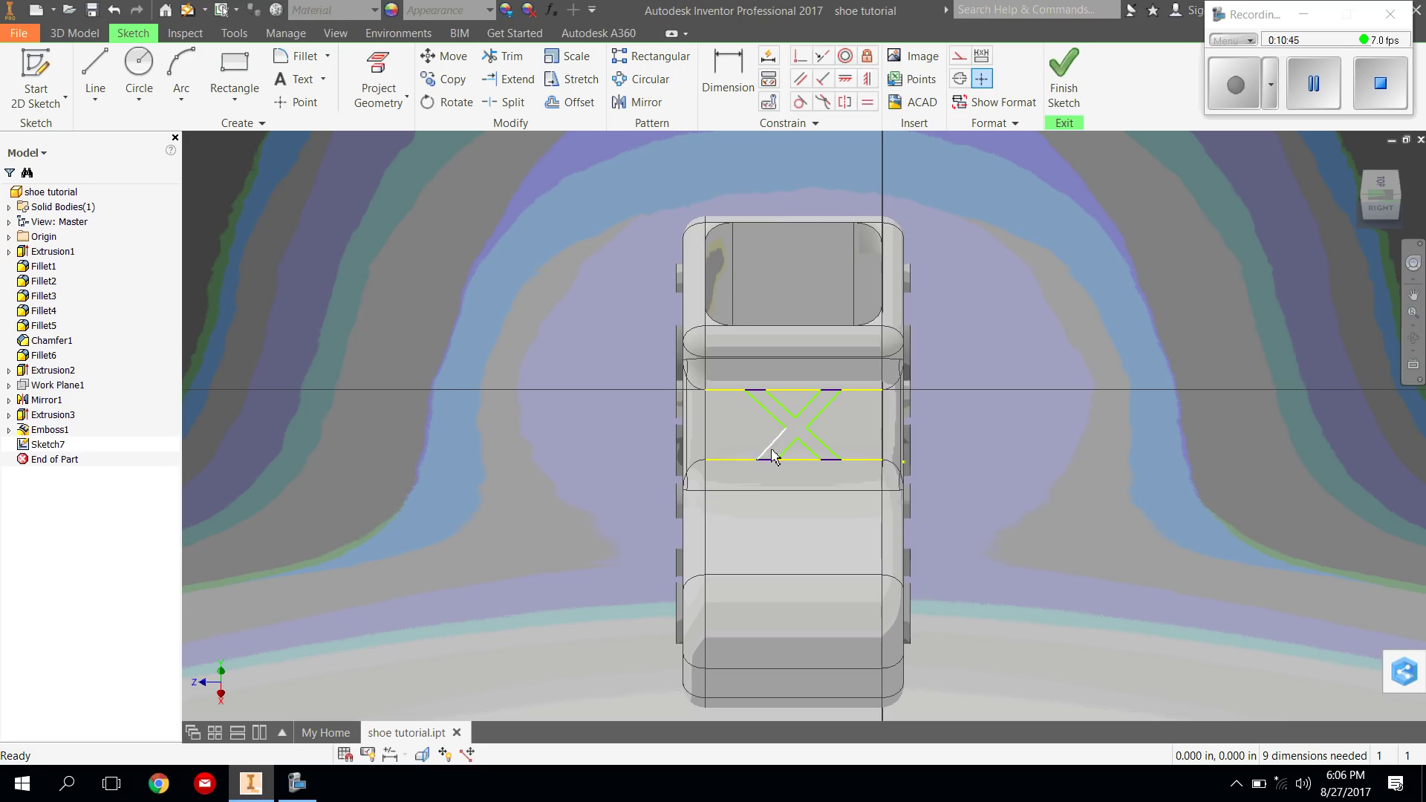
left_click(1077, 76)
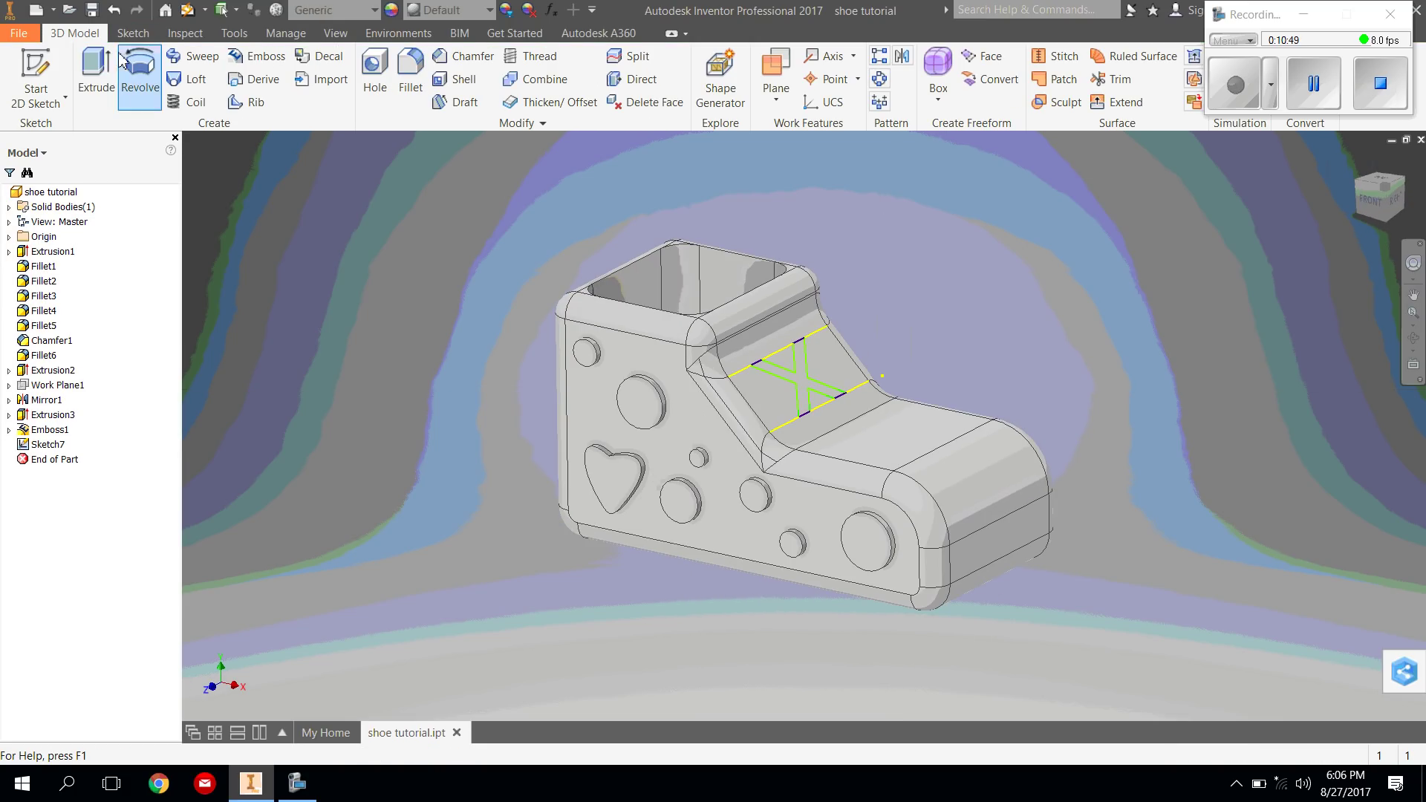
Extrude the X-shaped profile a distance of 0.03 in on the shoe's top face
left_click(96, 75)
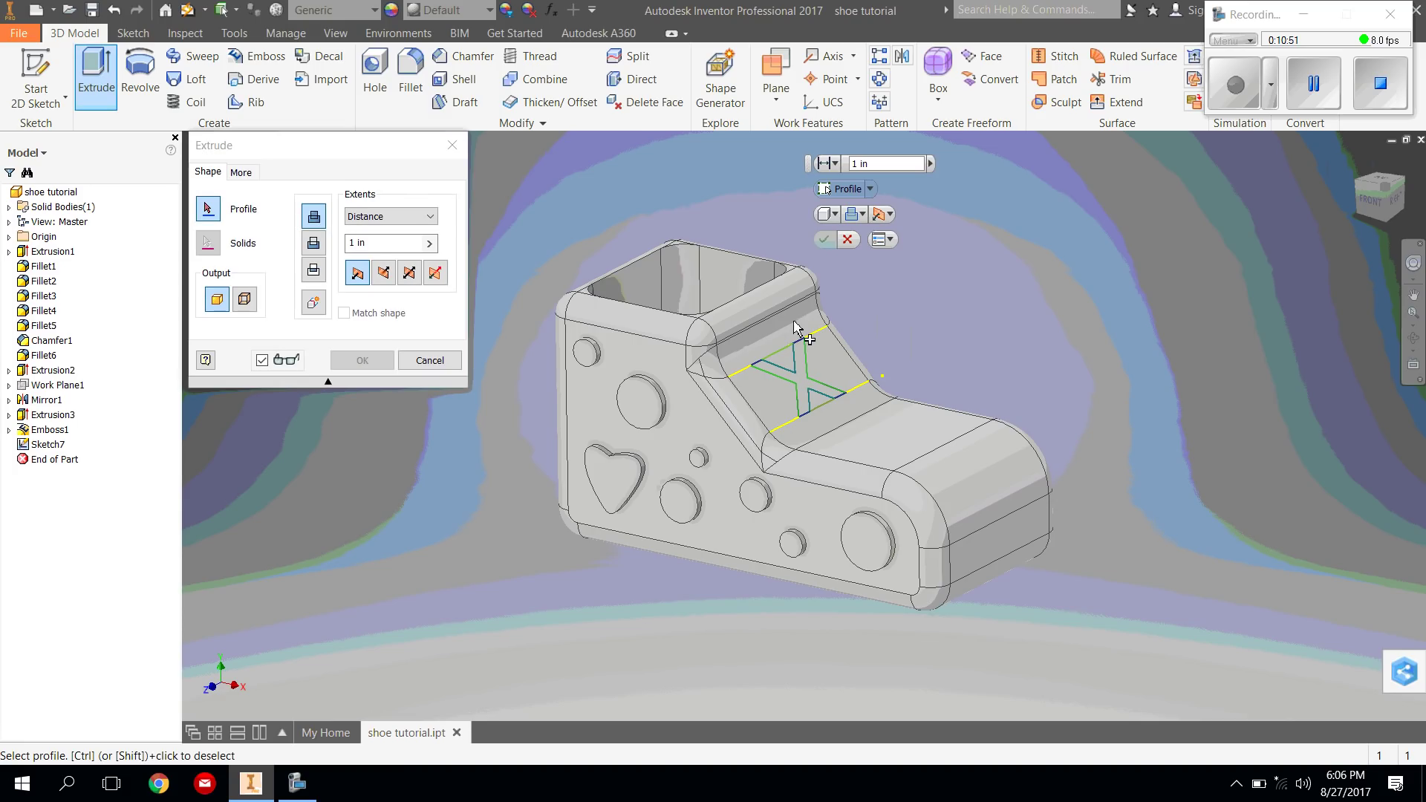
left_click(803, 375)
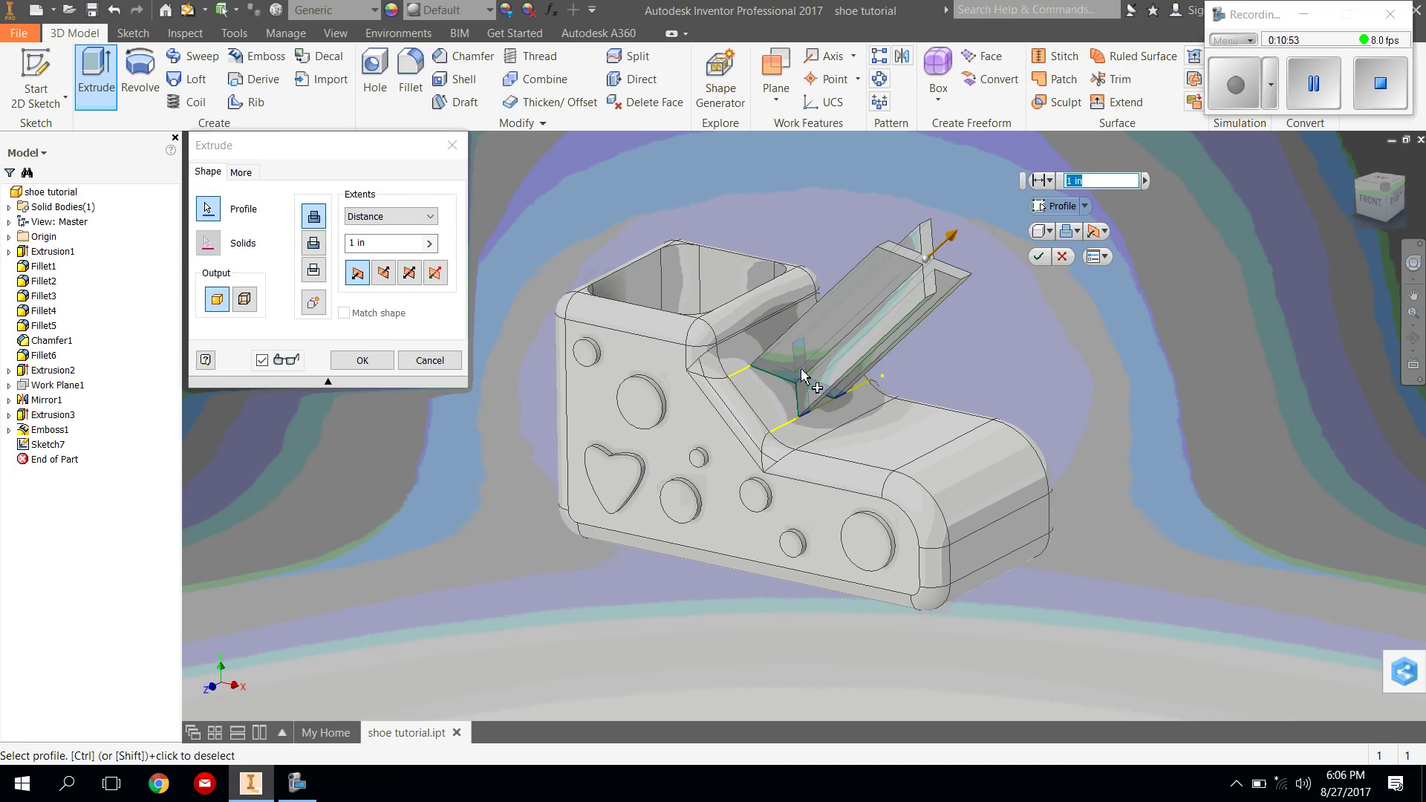
left_click(375, 243)
type(".1")
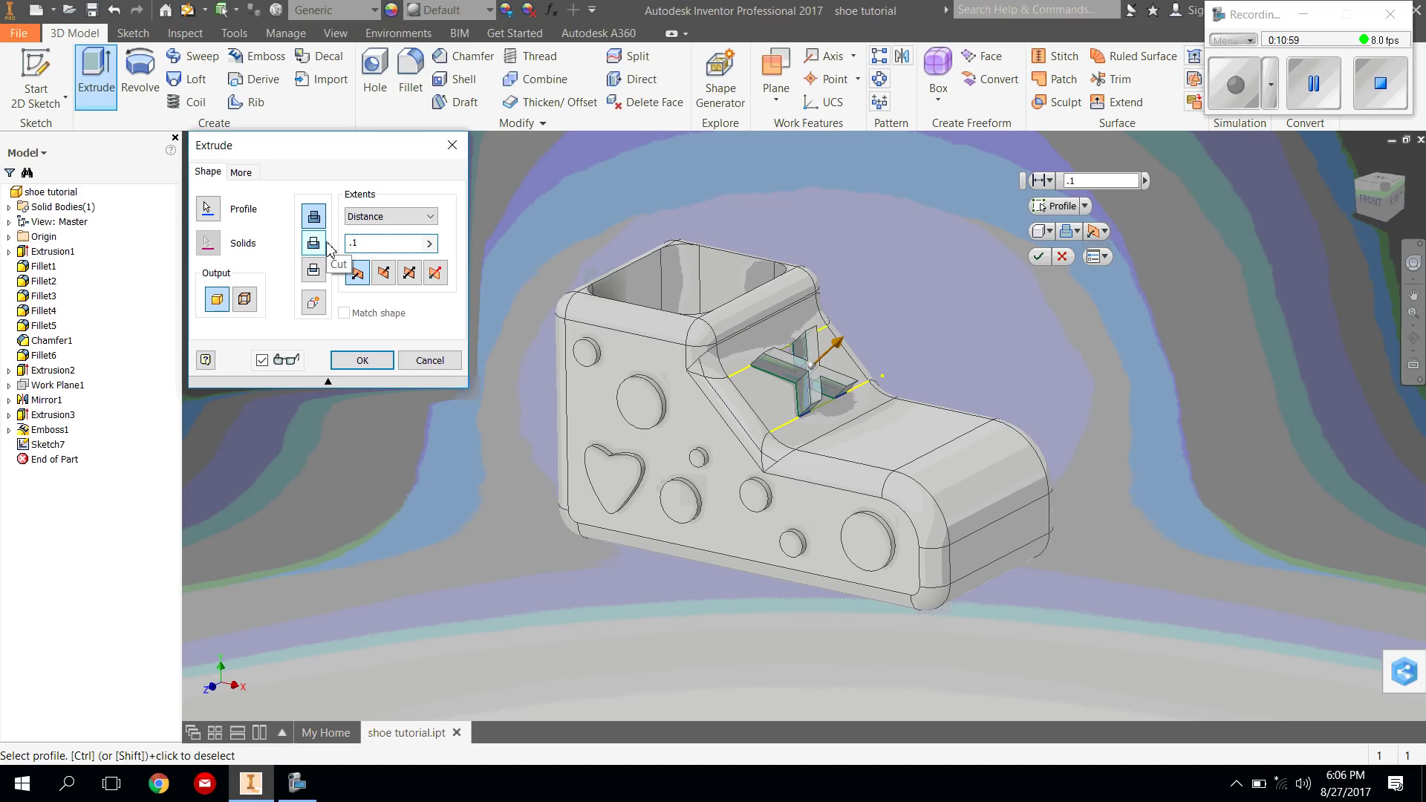
key("BackSpace")
type("0")
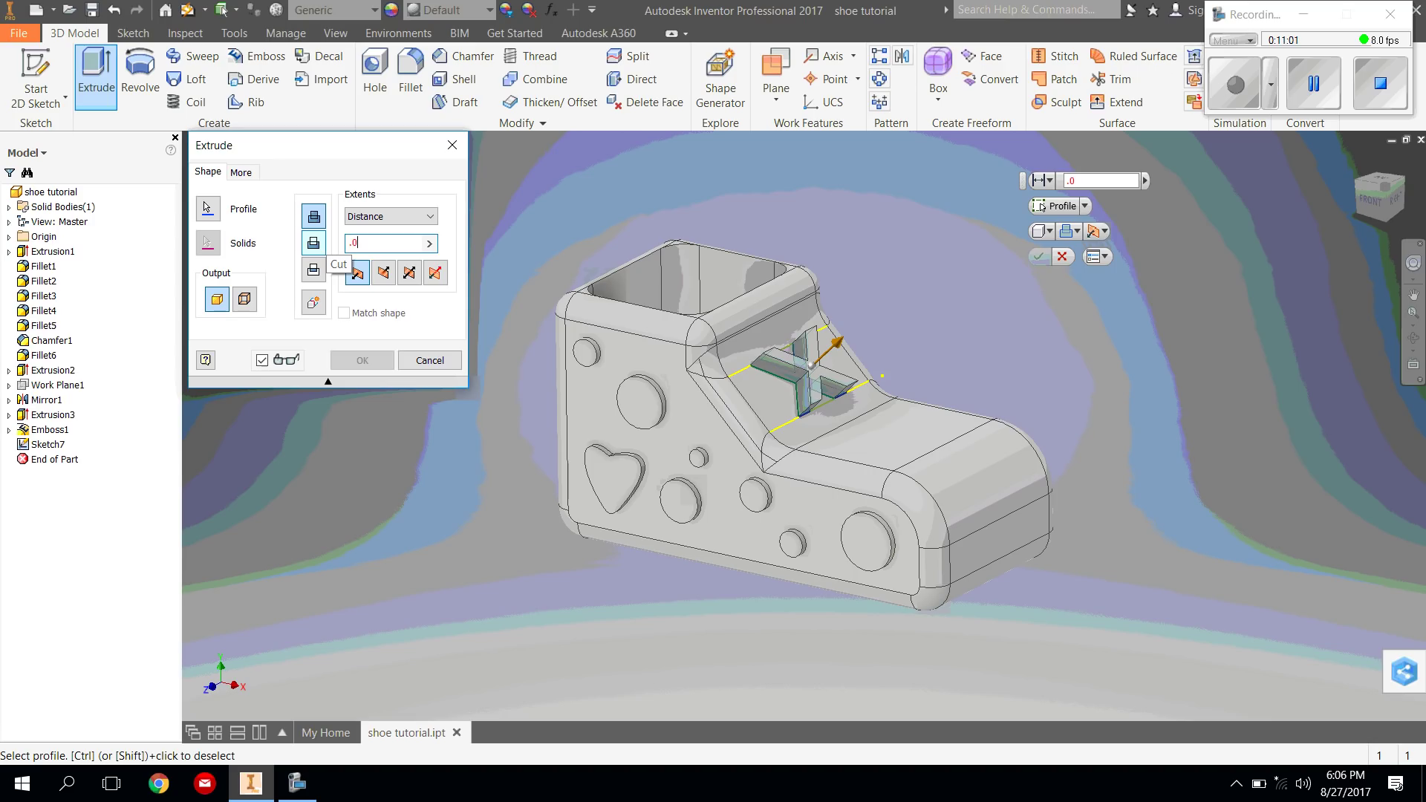
type("5")
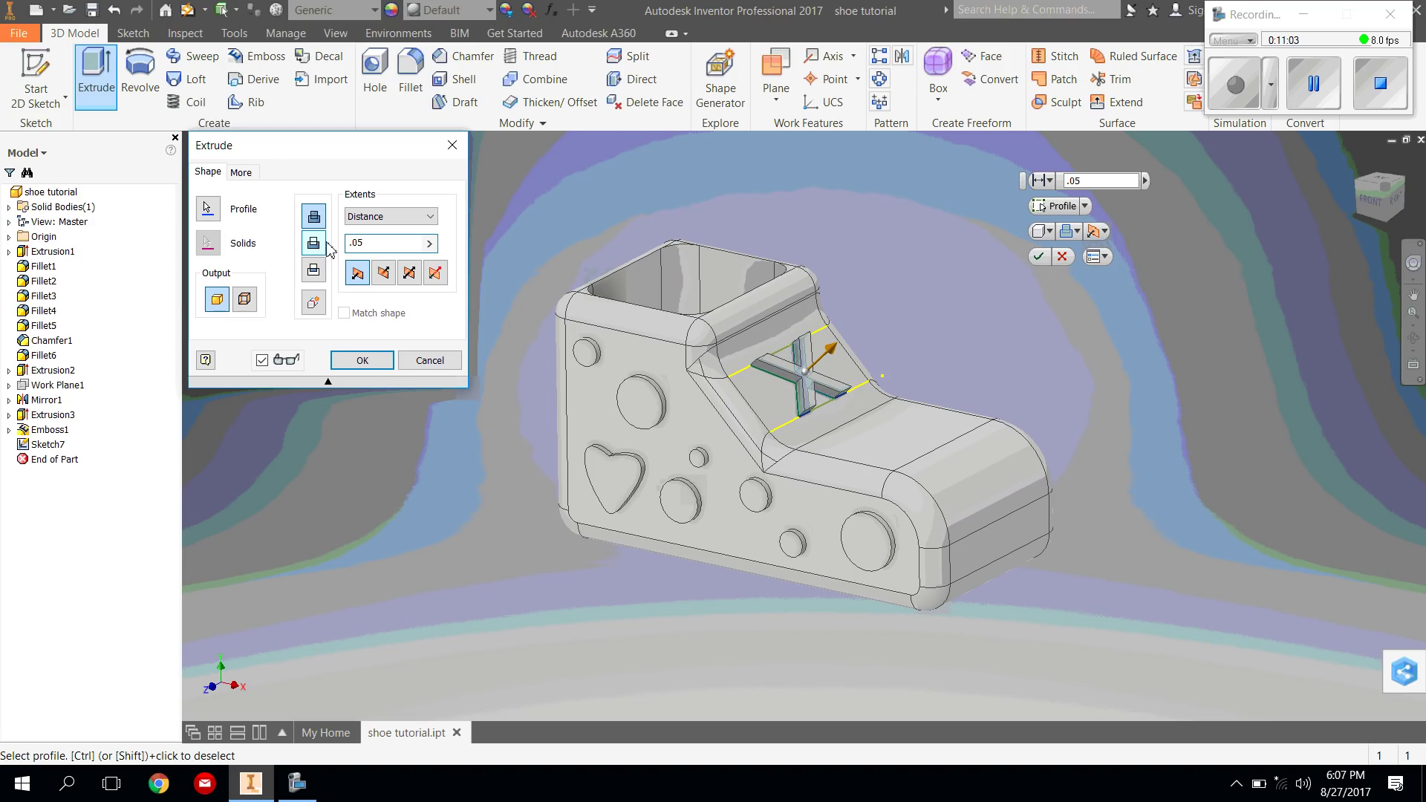
key("BackSpace")
type("3")
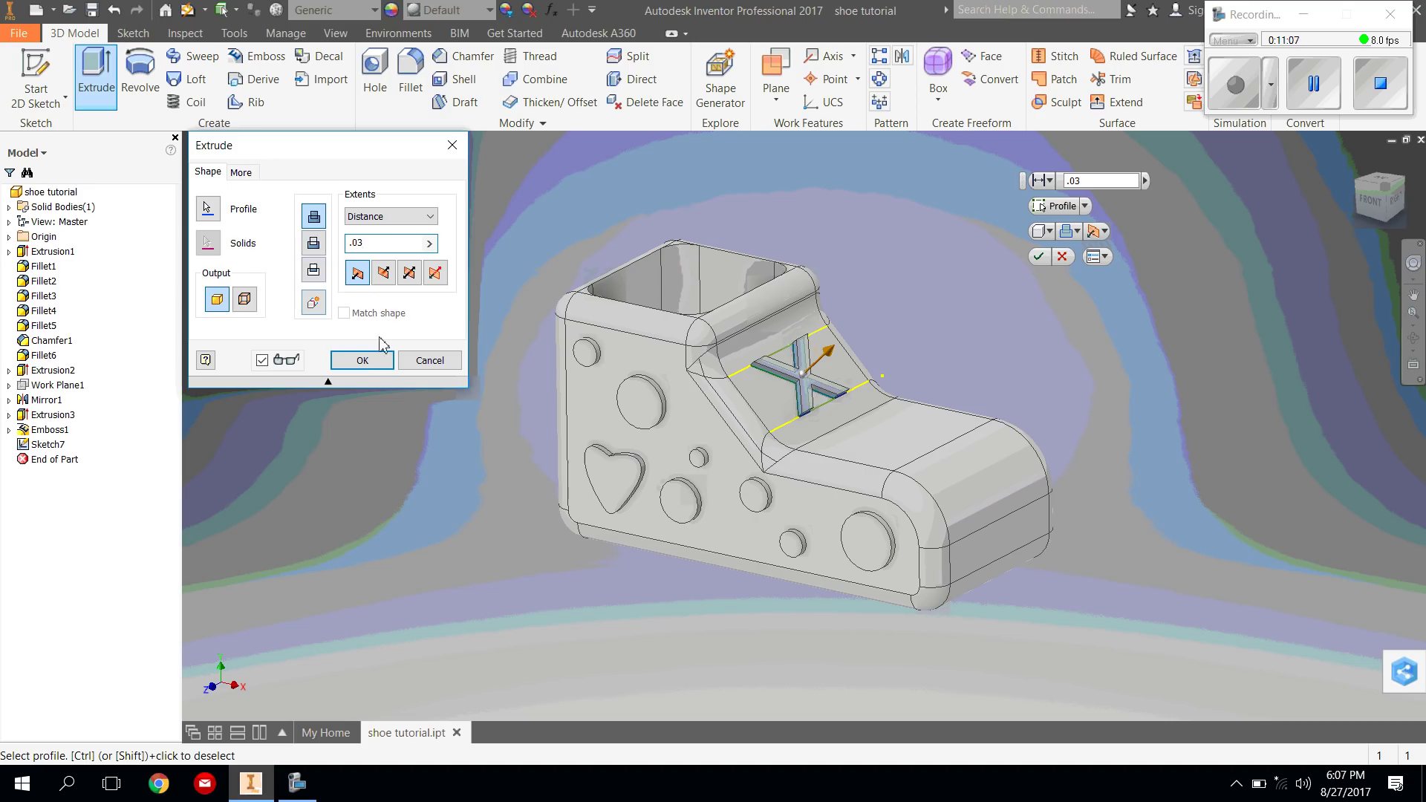
left_click(363, 360)
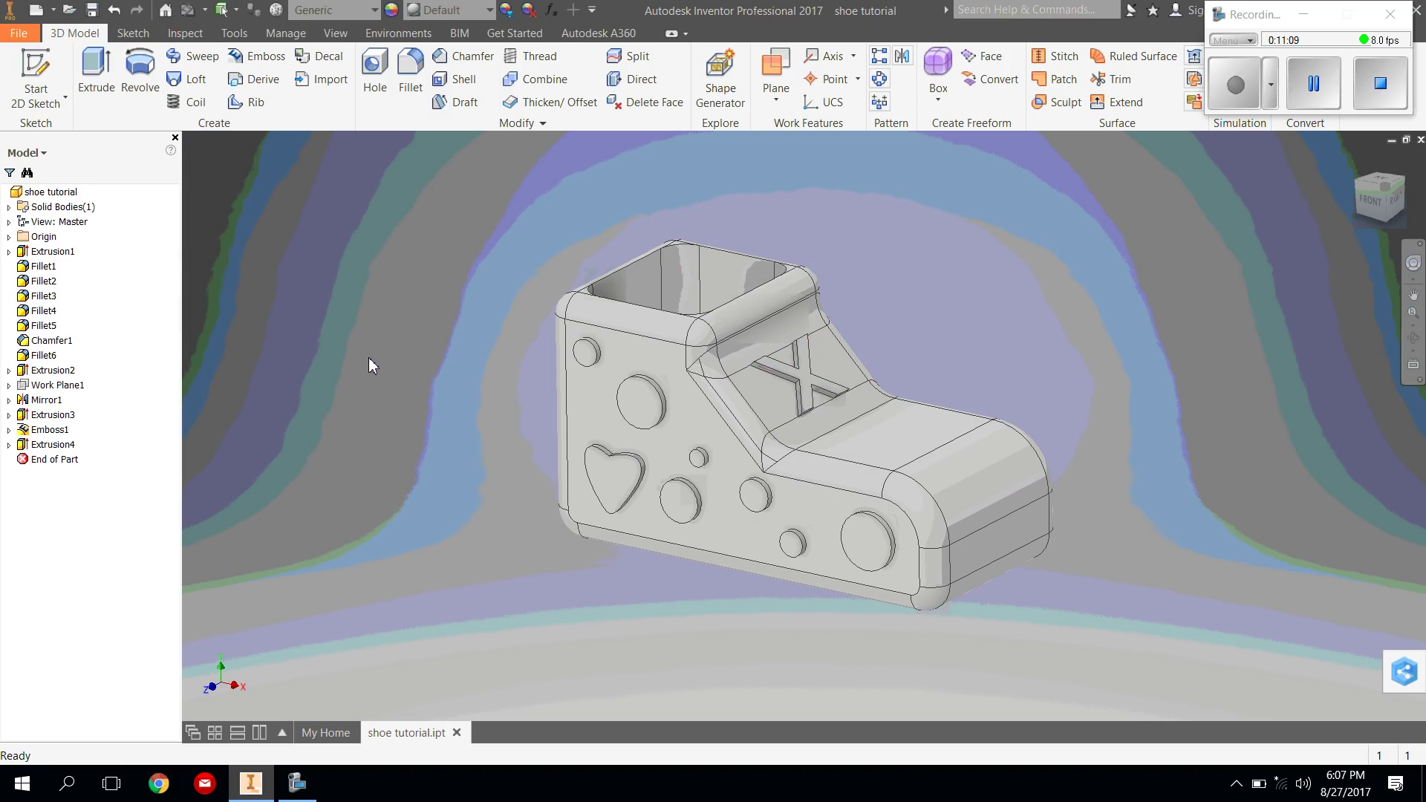